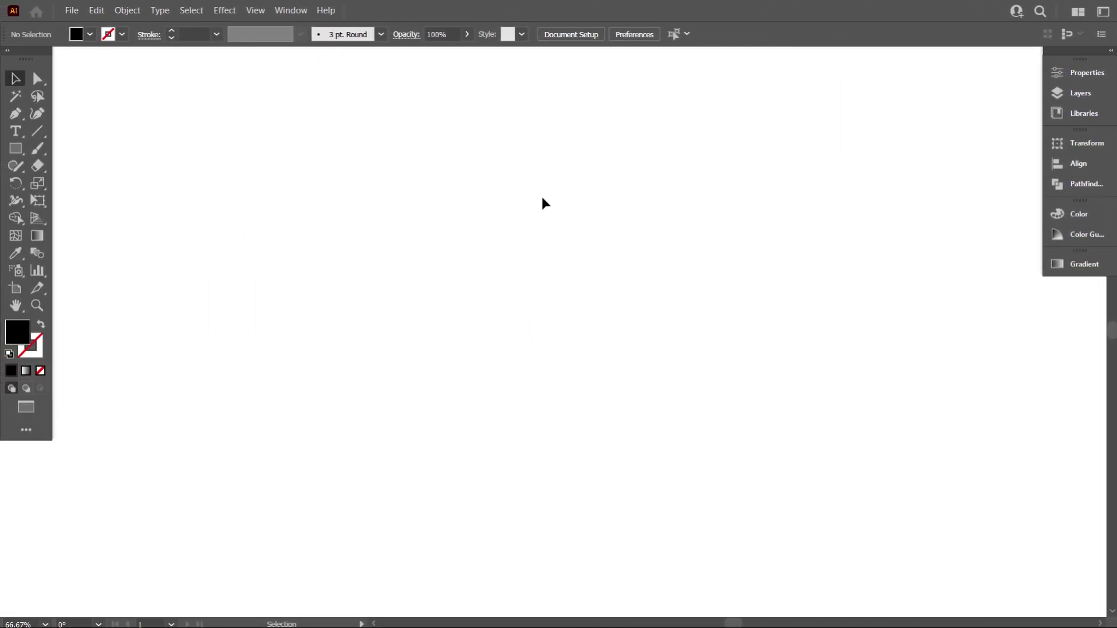
- Add the letter M as point text in the Asgaard font and scale it up proportionally to about 253 pt
left_click(16, 131)
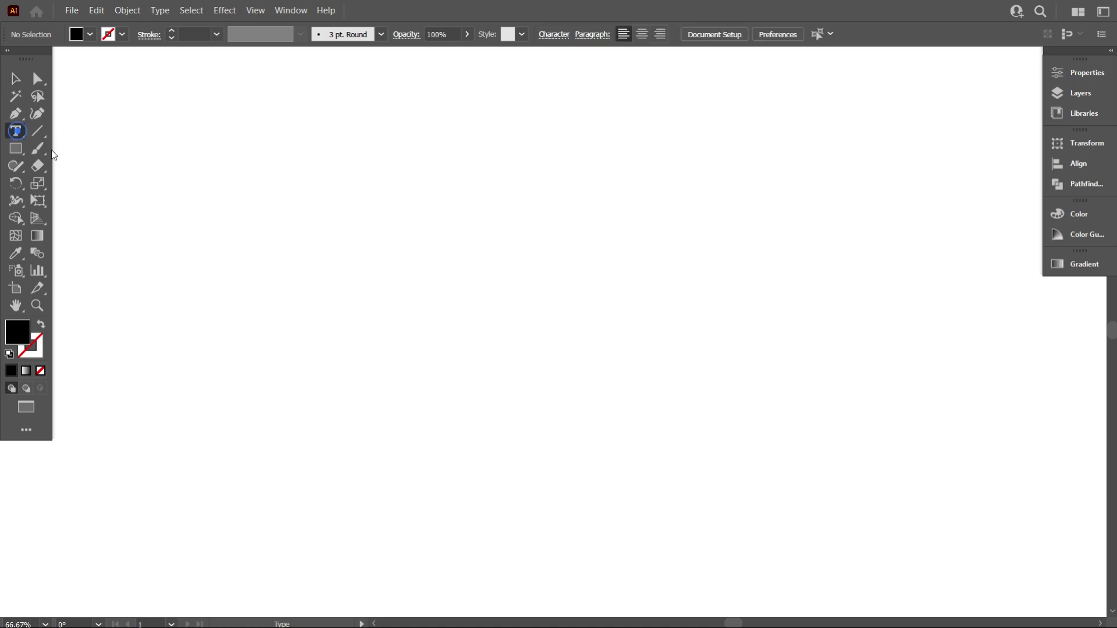
left_click(324, 266)
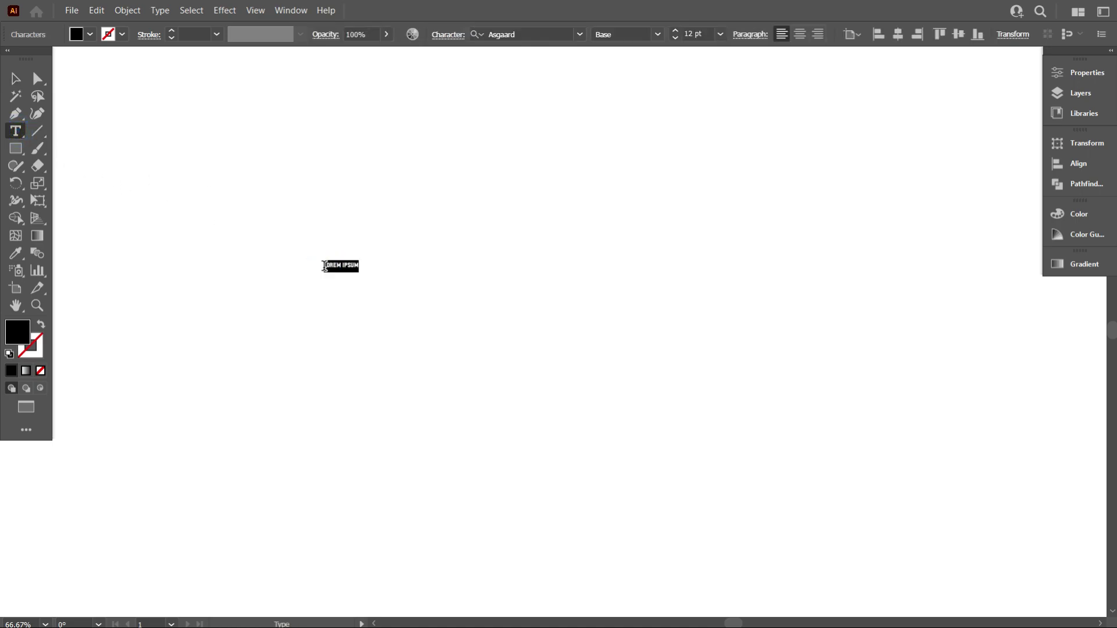
key("BackSpace")
key("Escape")
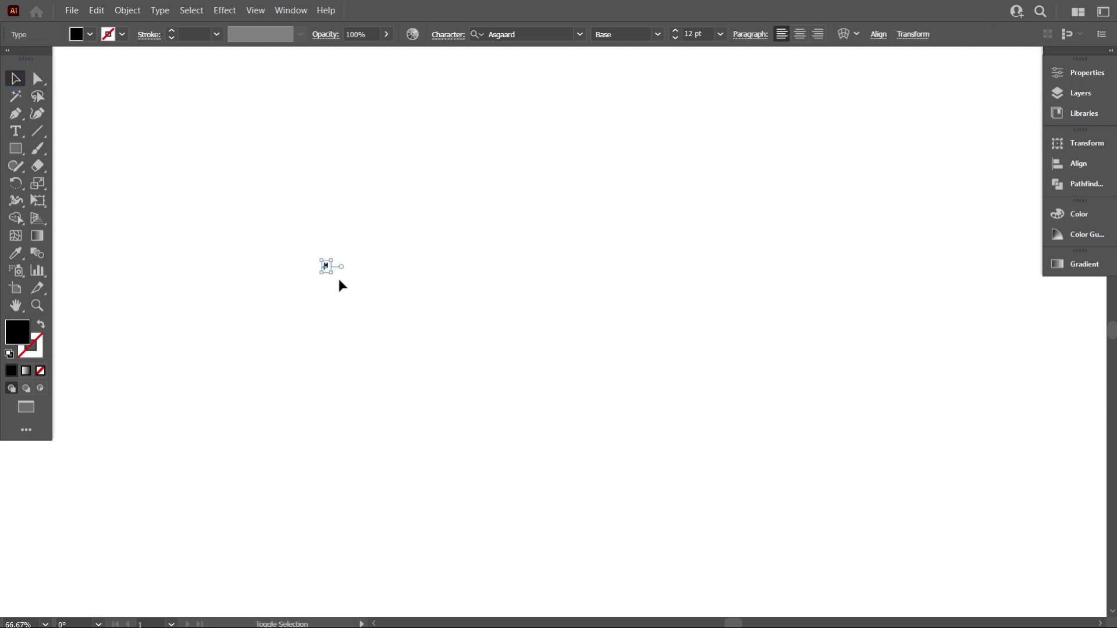
left_click_drag(332, 274, 735, 516)
left_click(675, 451)
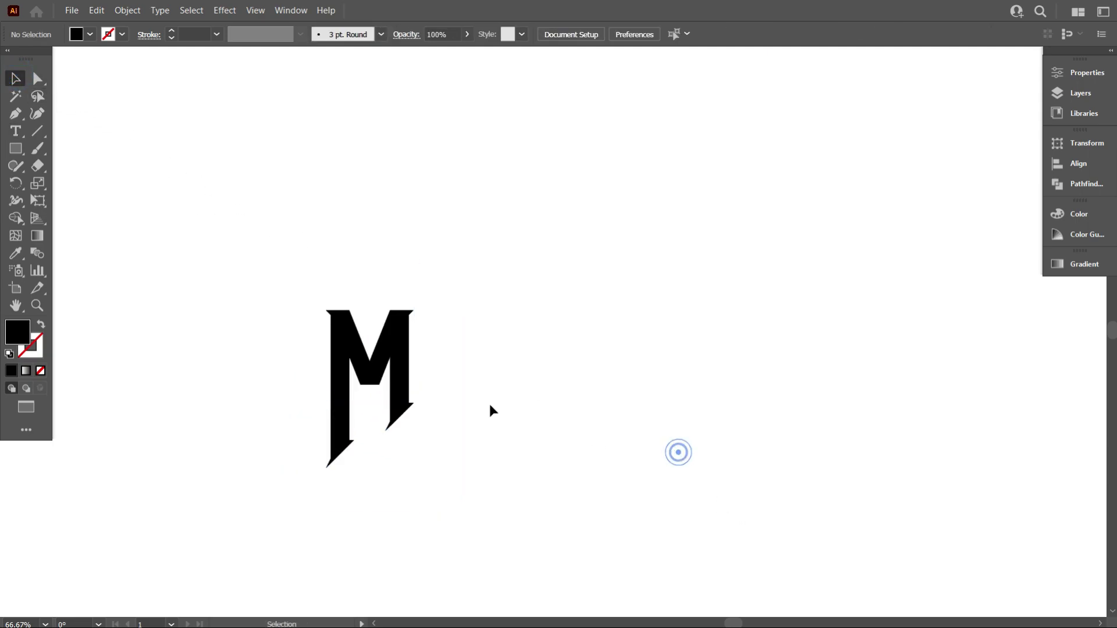
- Move the large letter M to the upper-right area of the artboard, leaving the left side free for drawing
left_click_drag(389, 374, 753, 232)
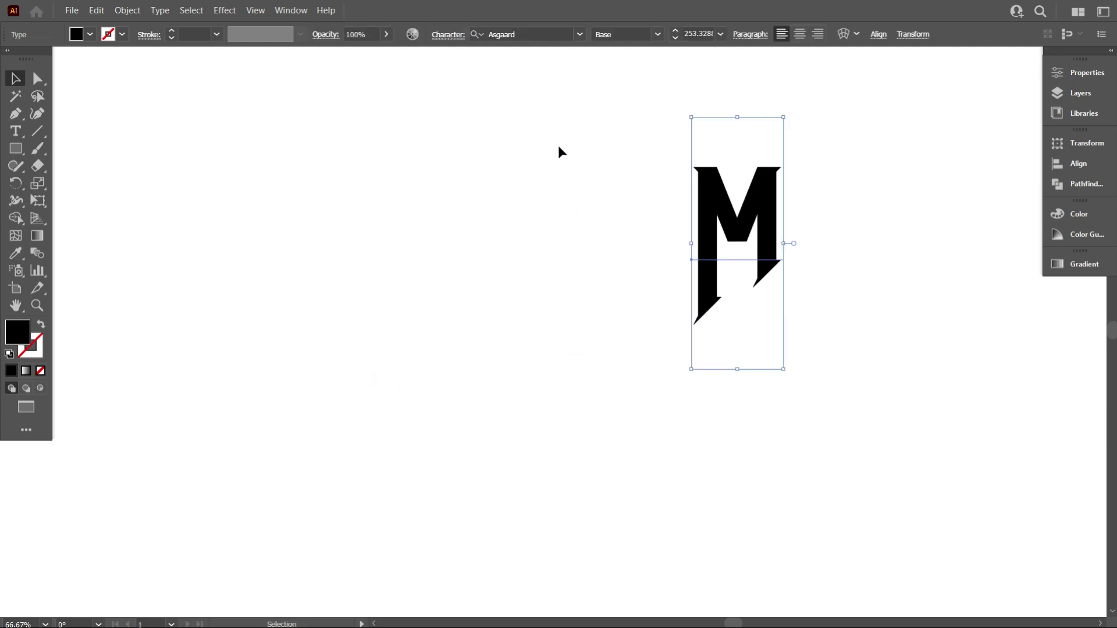
left_click(530, 38)
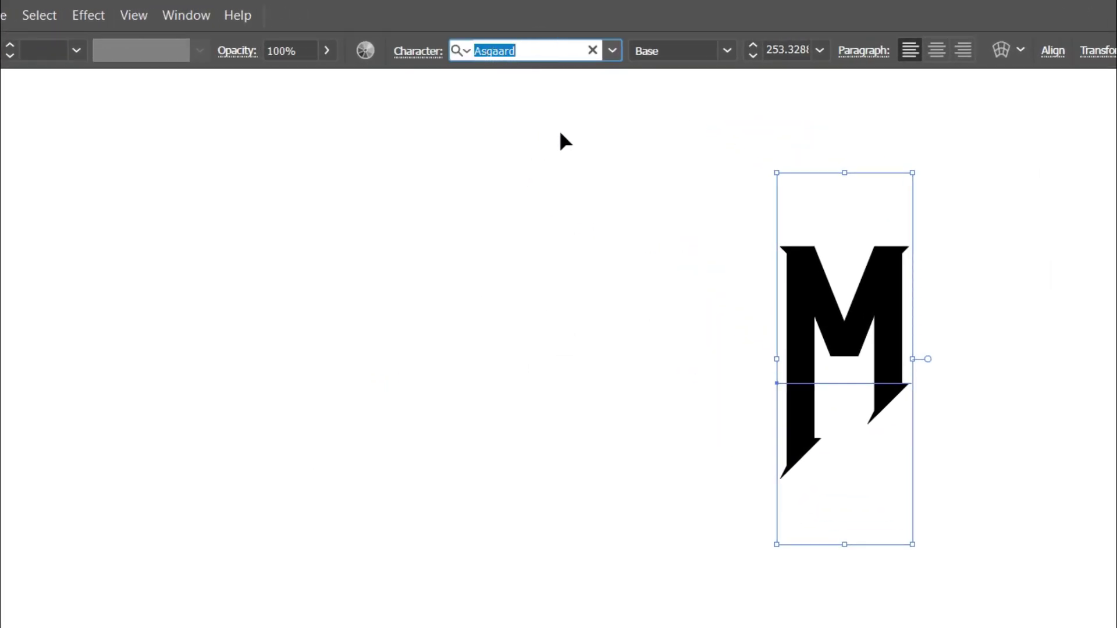
left_click(680, 291)
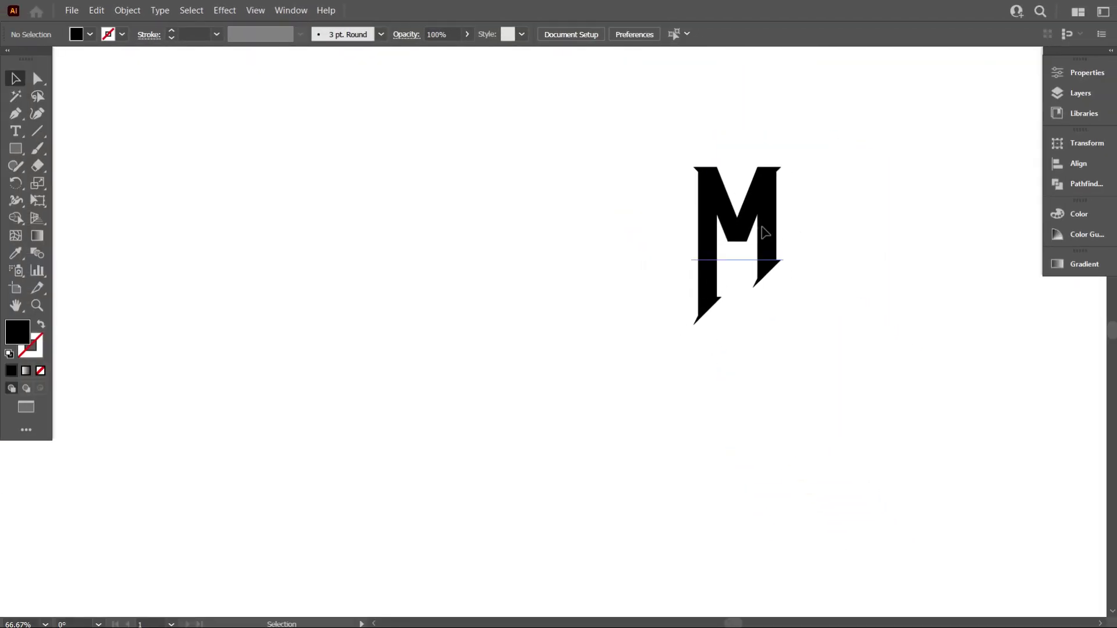
left_click_drag(761, 237, 804, 231)
left_click(670, 233)
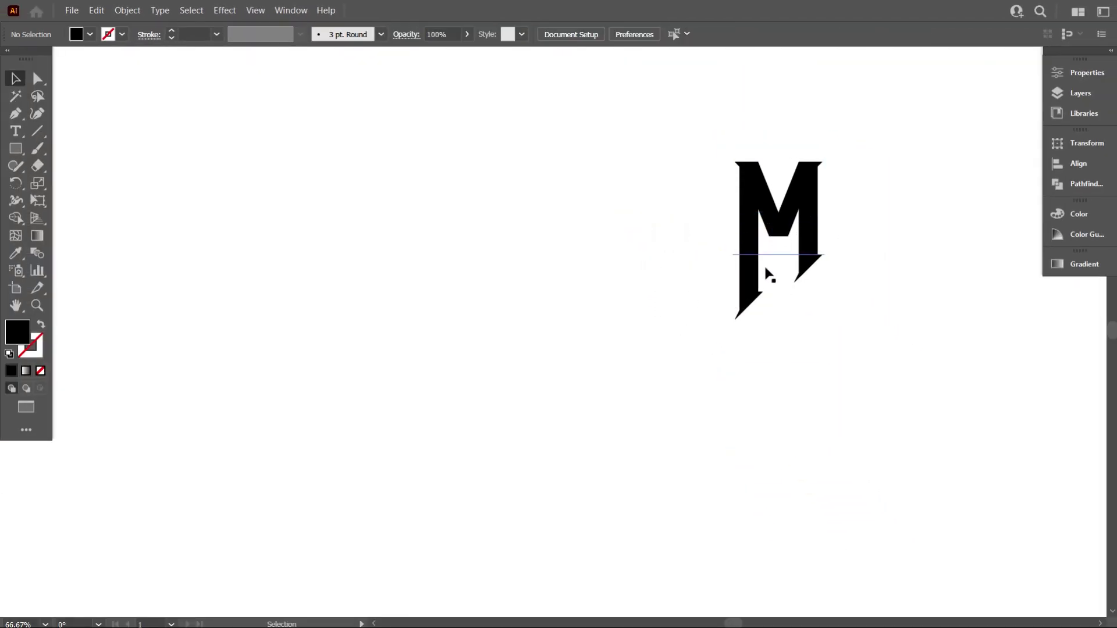
left_click(754, 245)
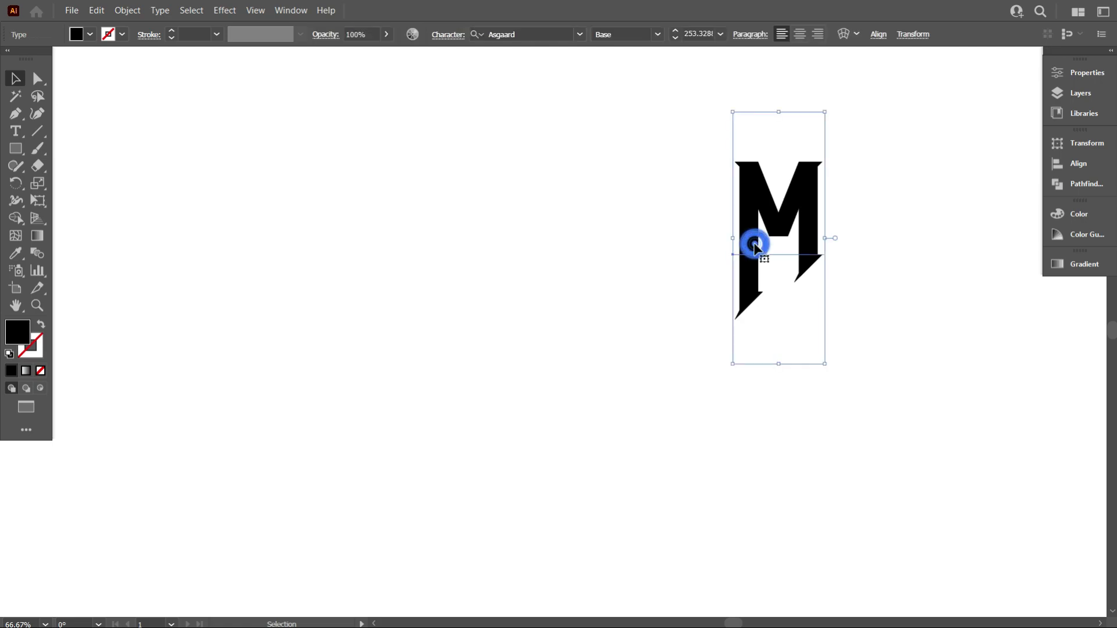
left_click(594, 220)
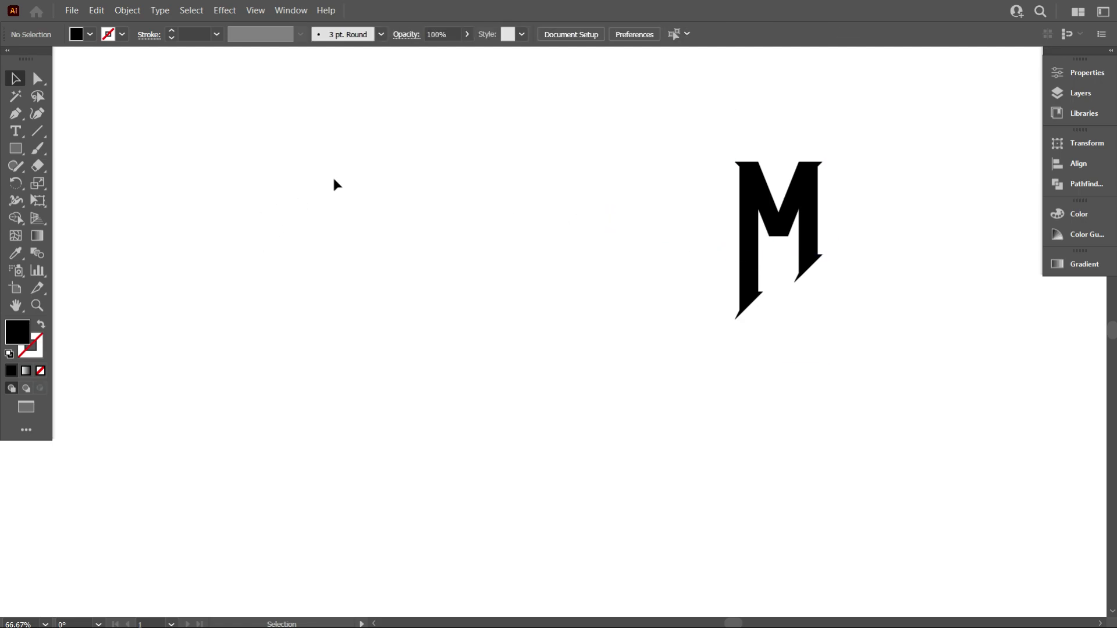
- Draw a straight vertical line well to the left of the letter M and give it a black 1 pt stroke
left_click(37, 131)
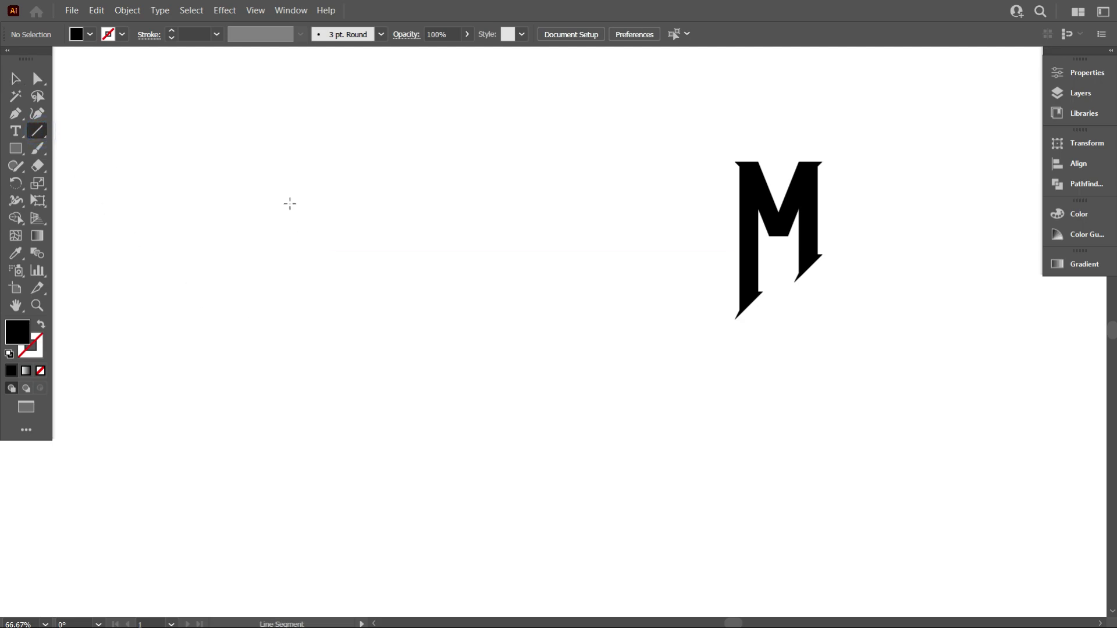
left_click_drag(310, 167, 309, 403)
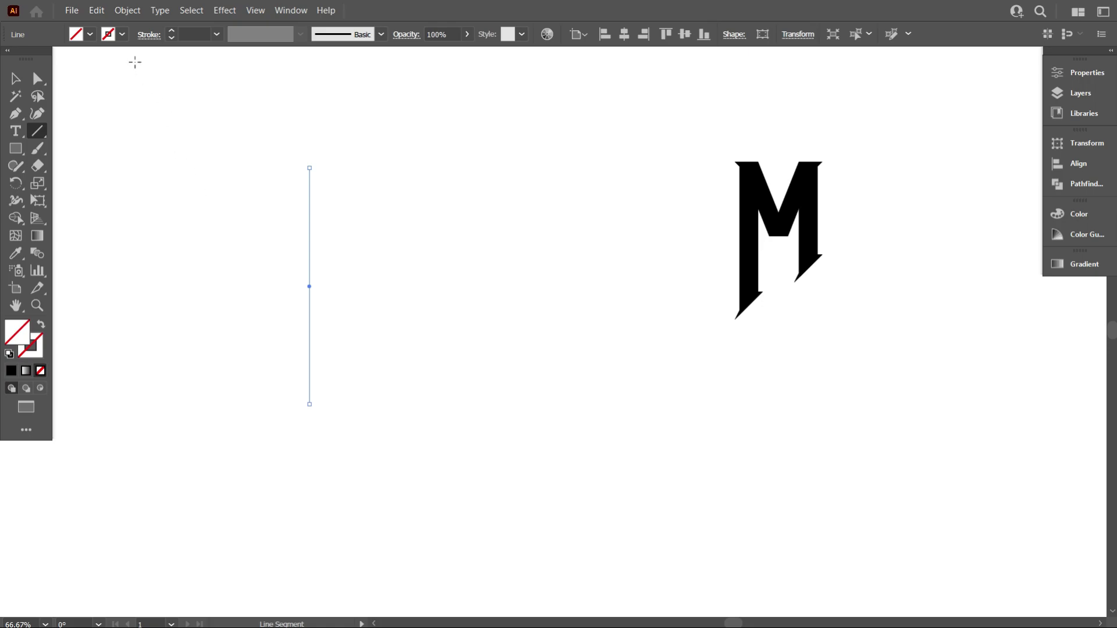
left_click(122, 34)
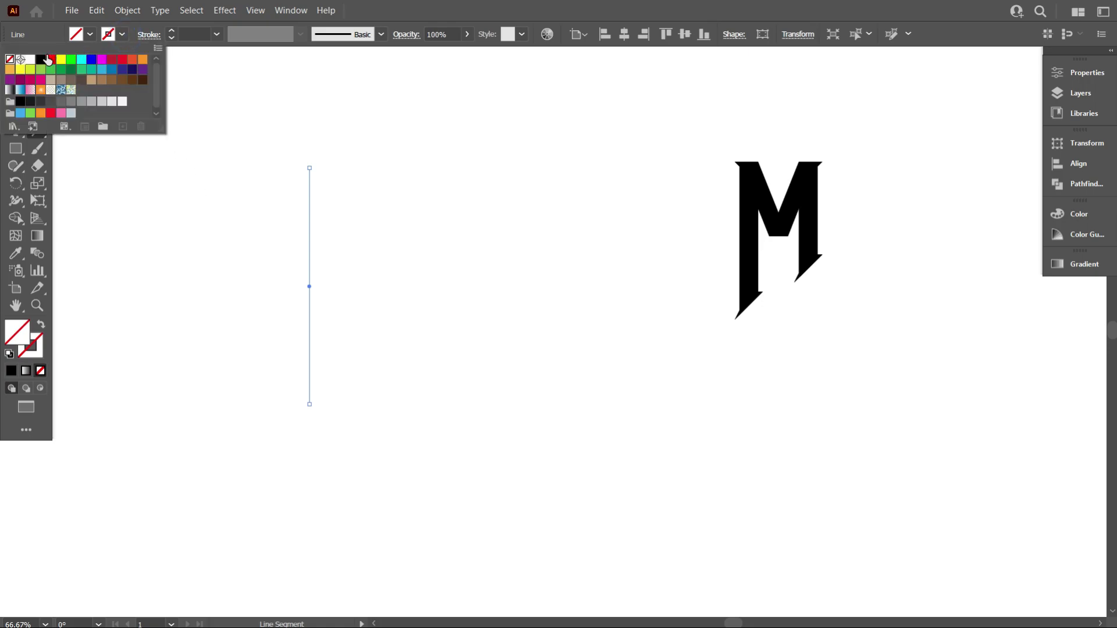
left_click(43, 60)
left_click(204, 206)
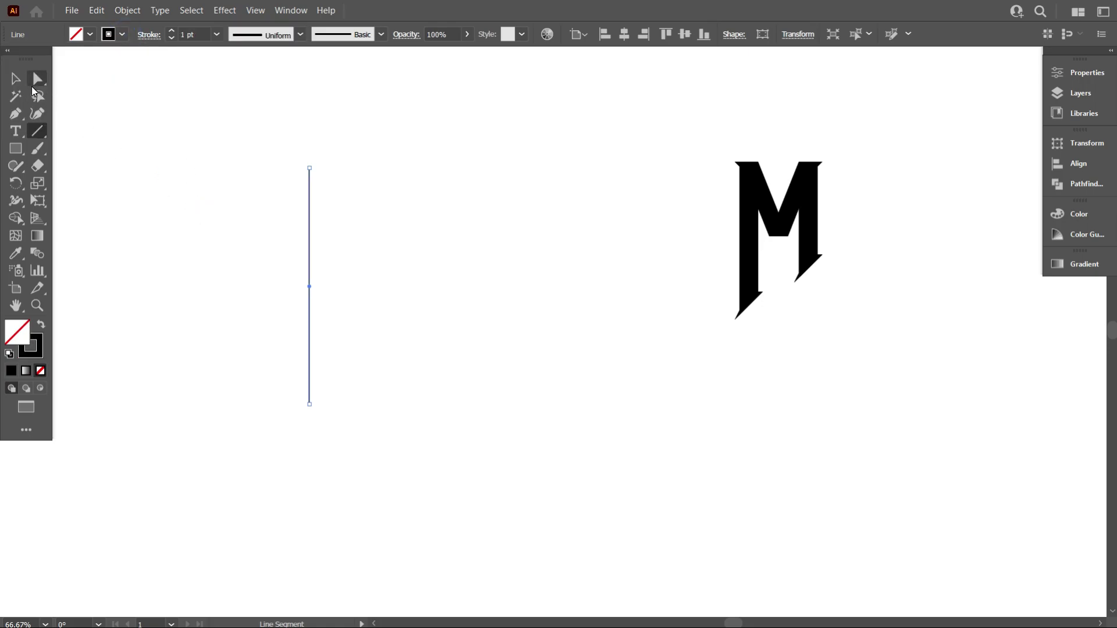
left_click(18, 80)
left_click(234, 229)
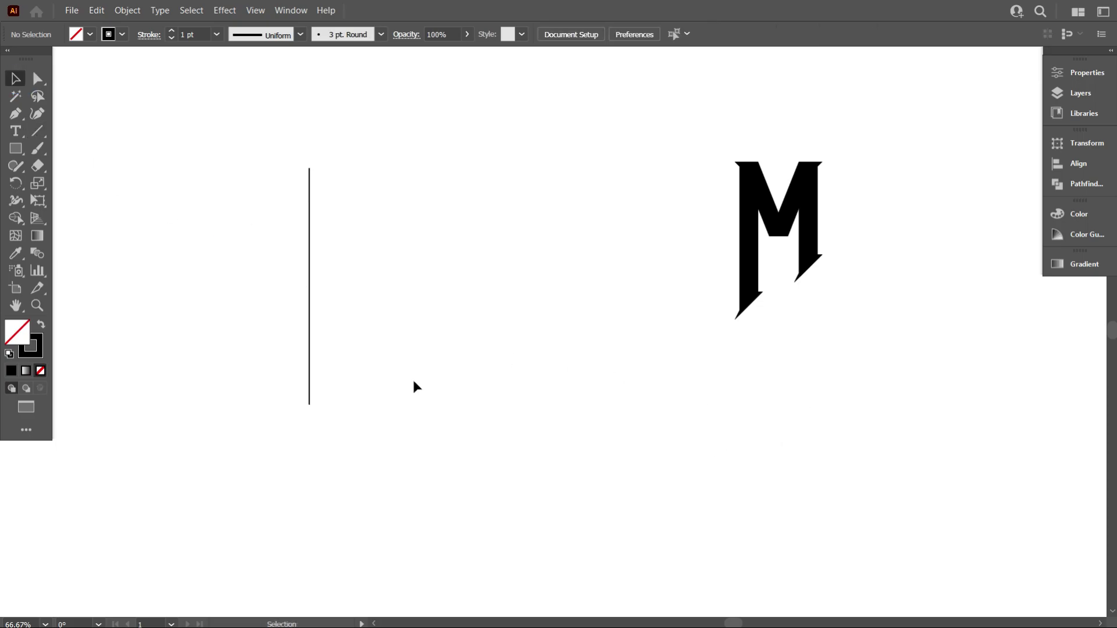
- Duplicate the vertical line a short distance to its right and repeat the copy twice to make four evenly spaced lines
left_click_drag(438, 377, 250, 182)
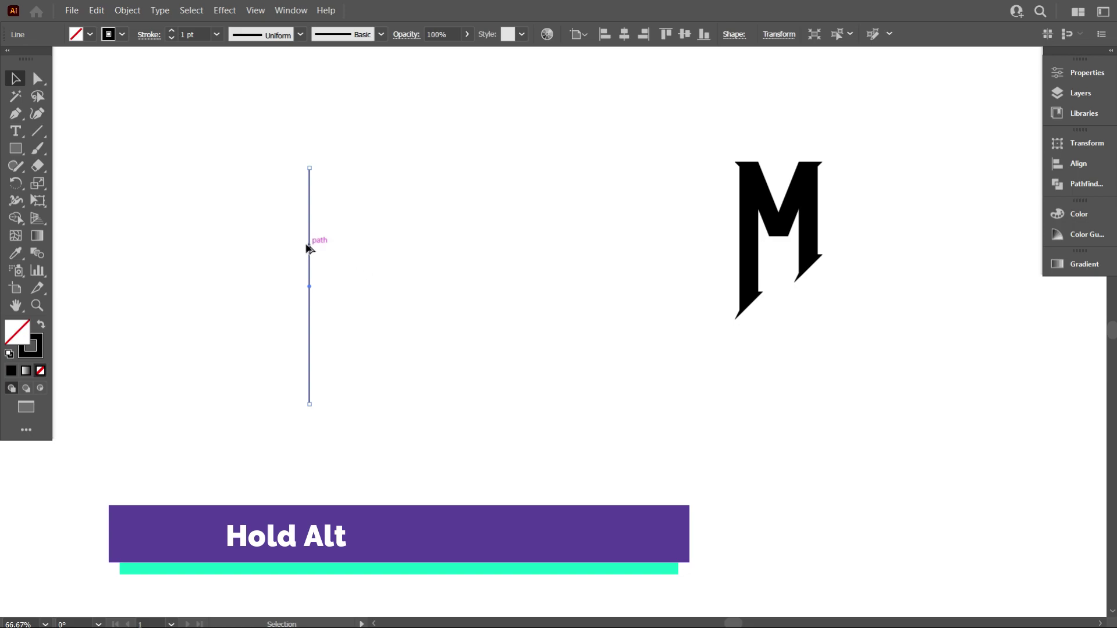
left_click_drag(311, 248, 333, 250)
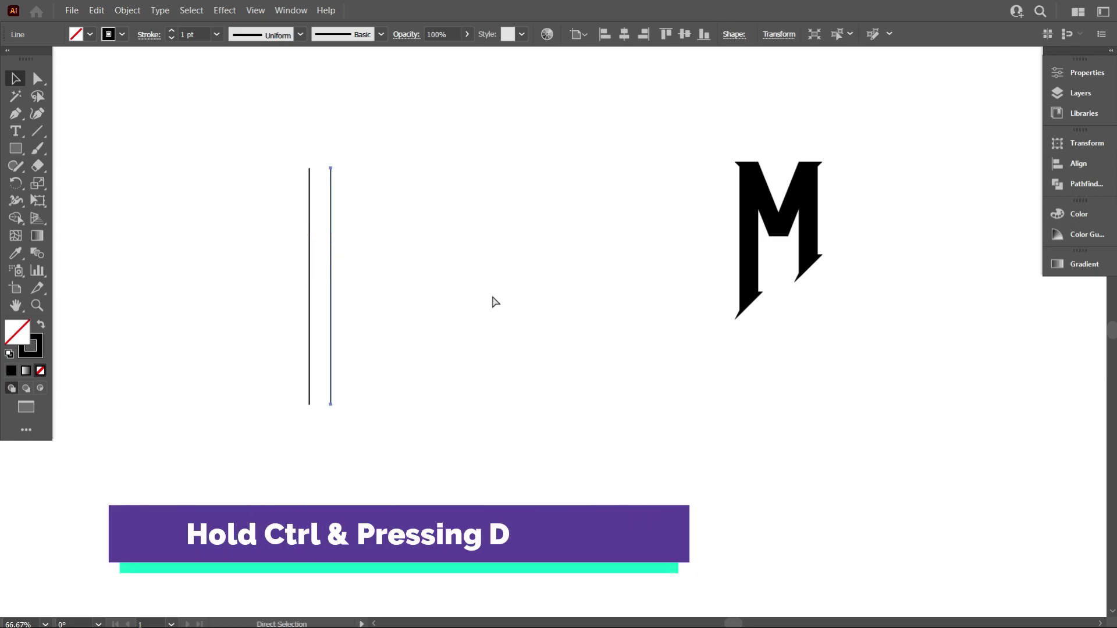
key("ctrl+d")
key("ctrl+d")
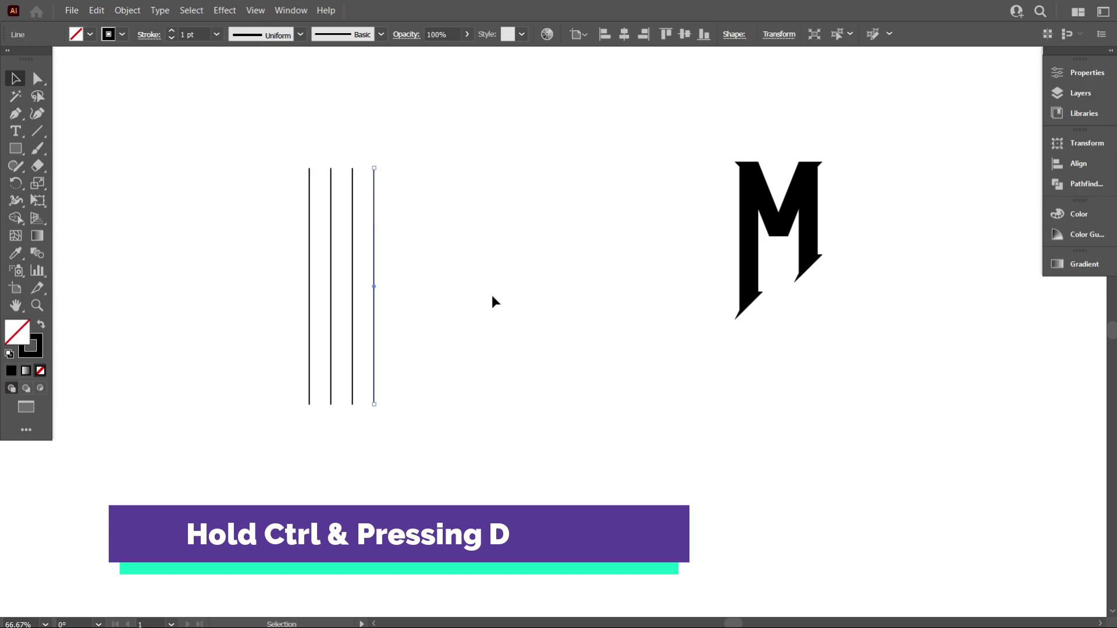
left_click(492, 297)
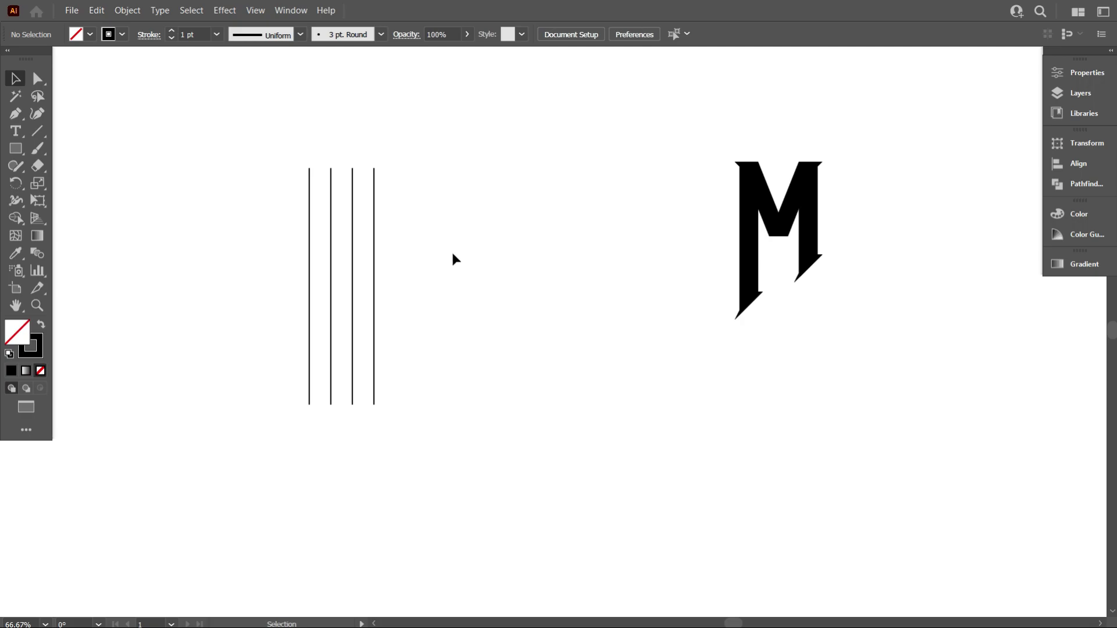
- Group the four vertical lines
left_click_drag(232, 150, 535, 304)
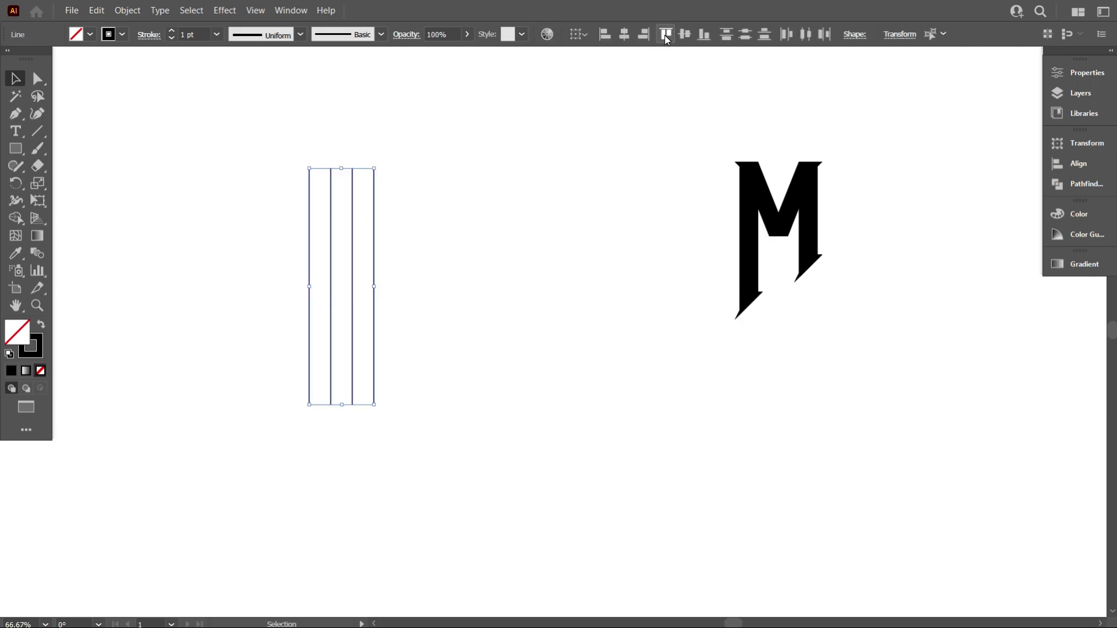
right_click(465, 174)
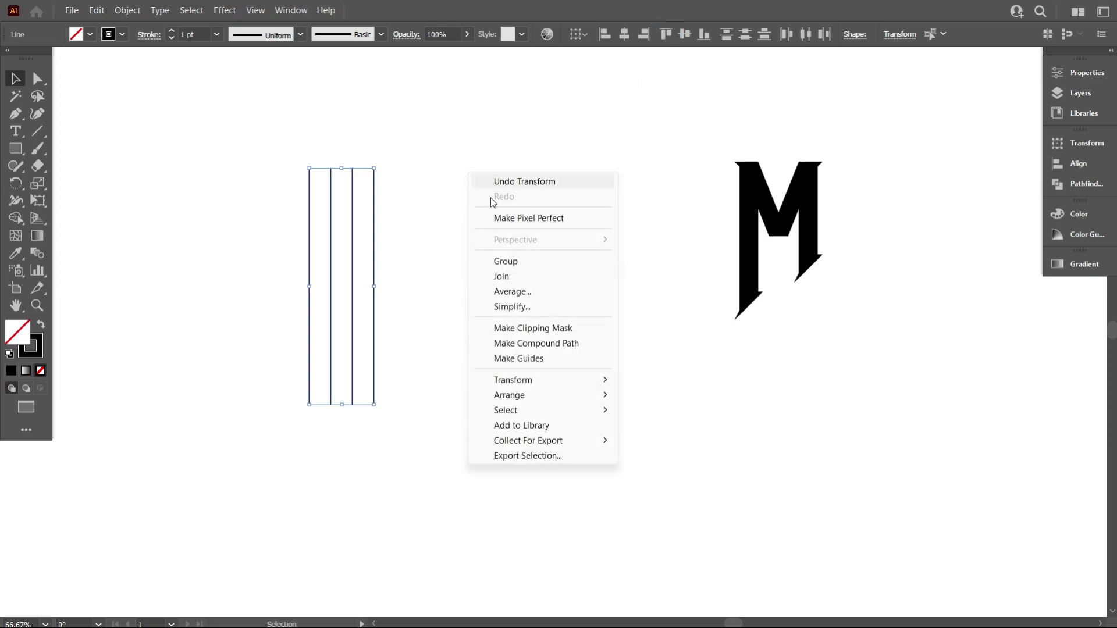
left_click(519, 259)
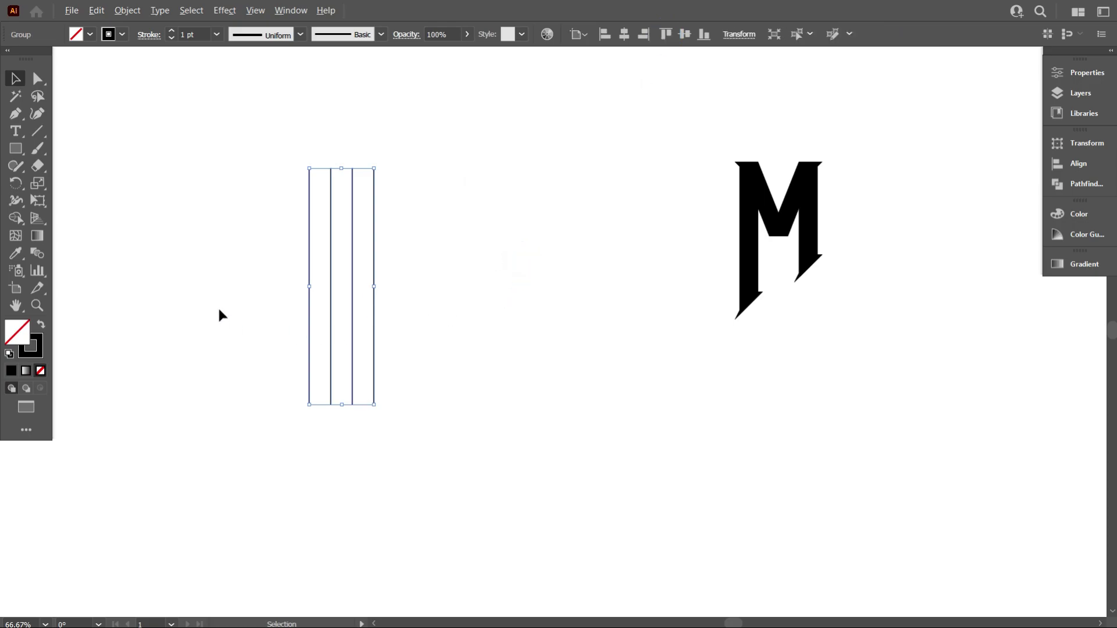
- Paste a copy of the line group exactly over the original and rotate it 90° to form a crossing grid
scroll(219, 314, "up", 1)
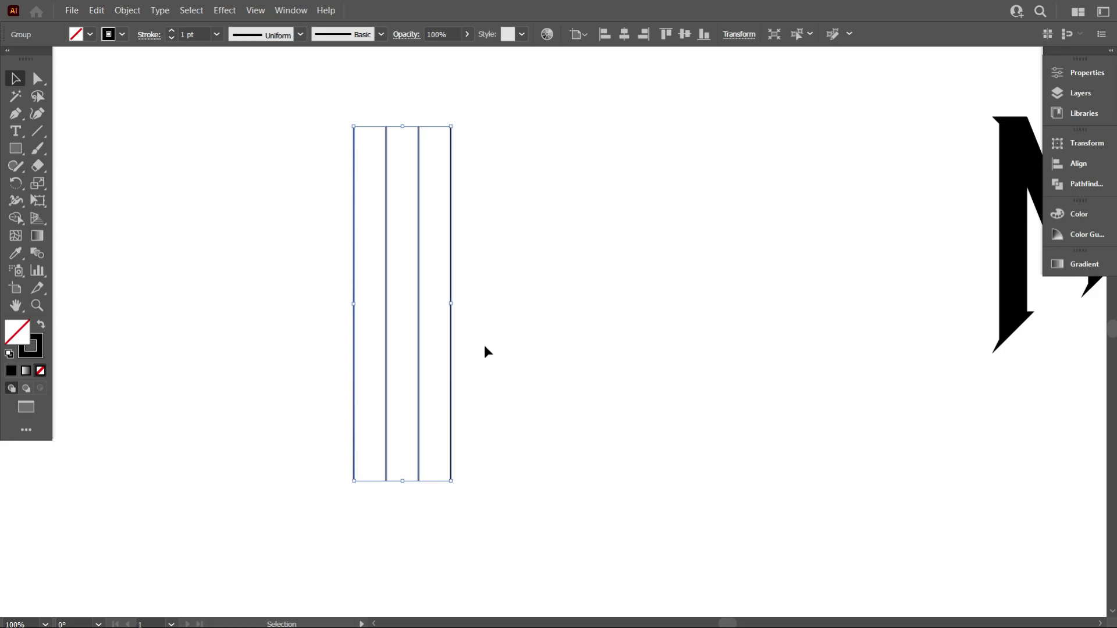
scroll(485, 346, "up", 1)
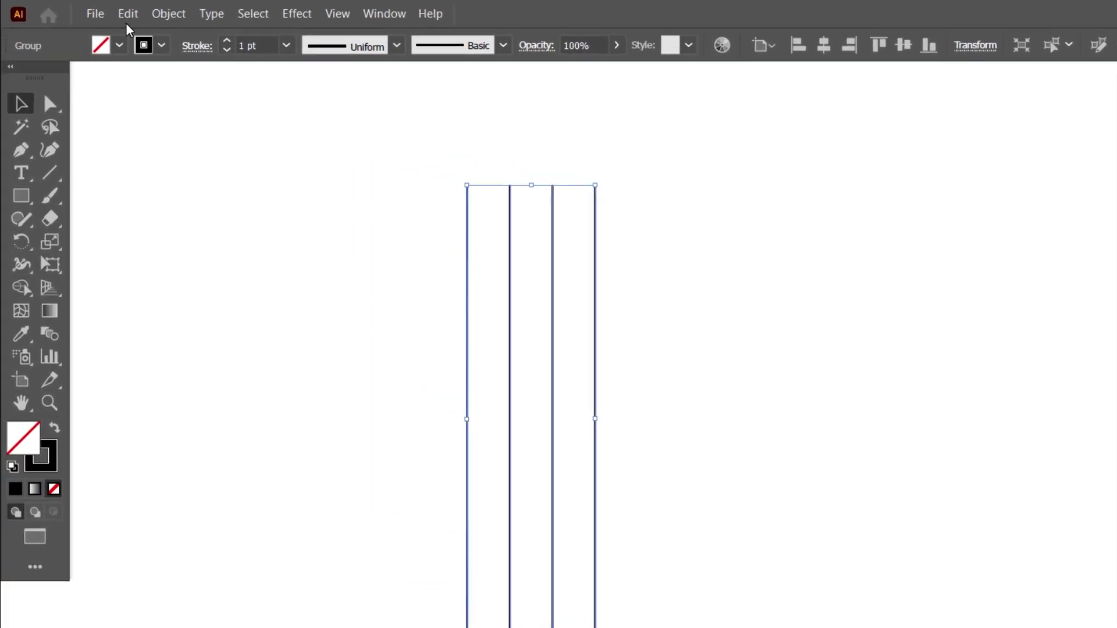
left_click(128, 14)
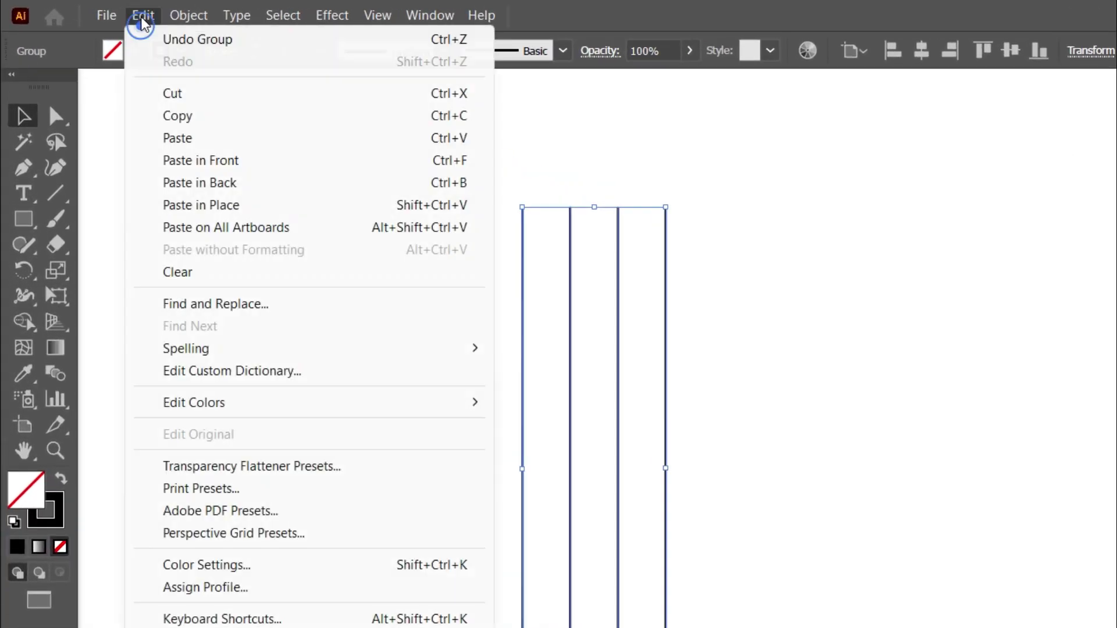
left_click(162, 104)
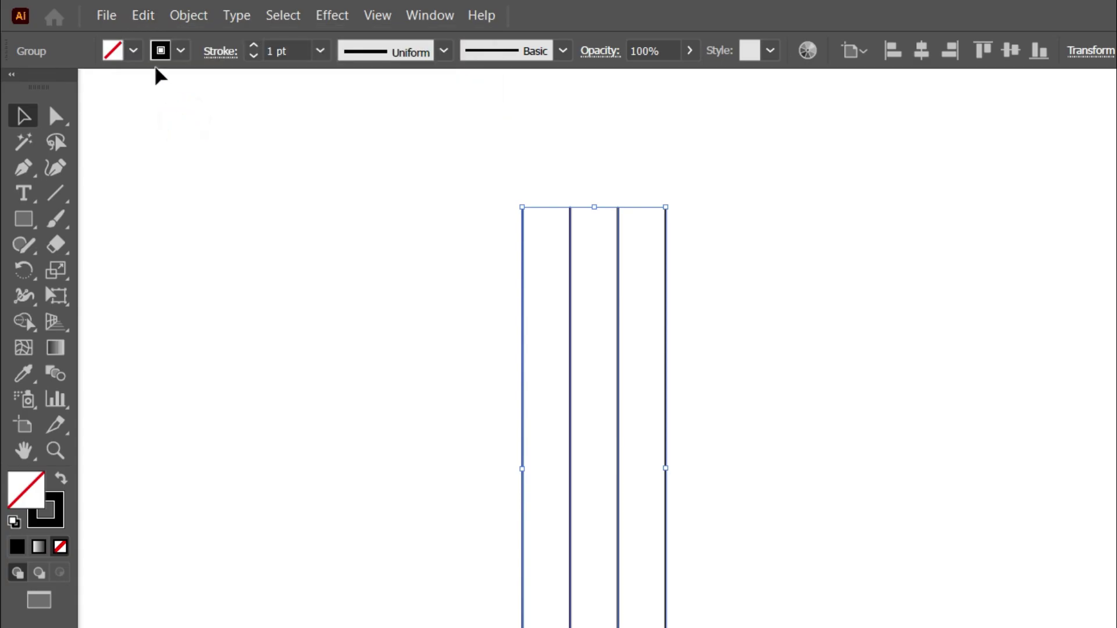
left_click(142, 15)
left_click(169, 207)
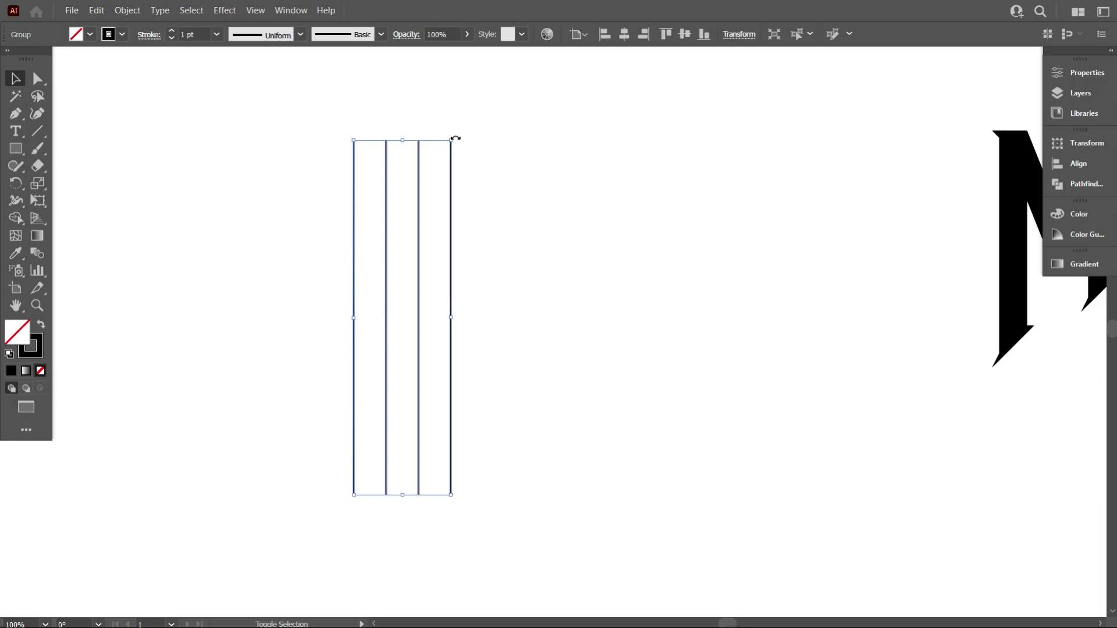
left_click_drag(455, 139, 525, 401)
left_click(523, 411)
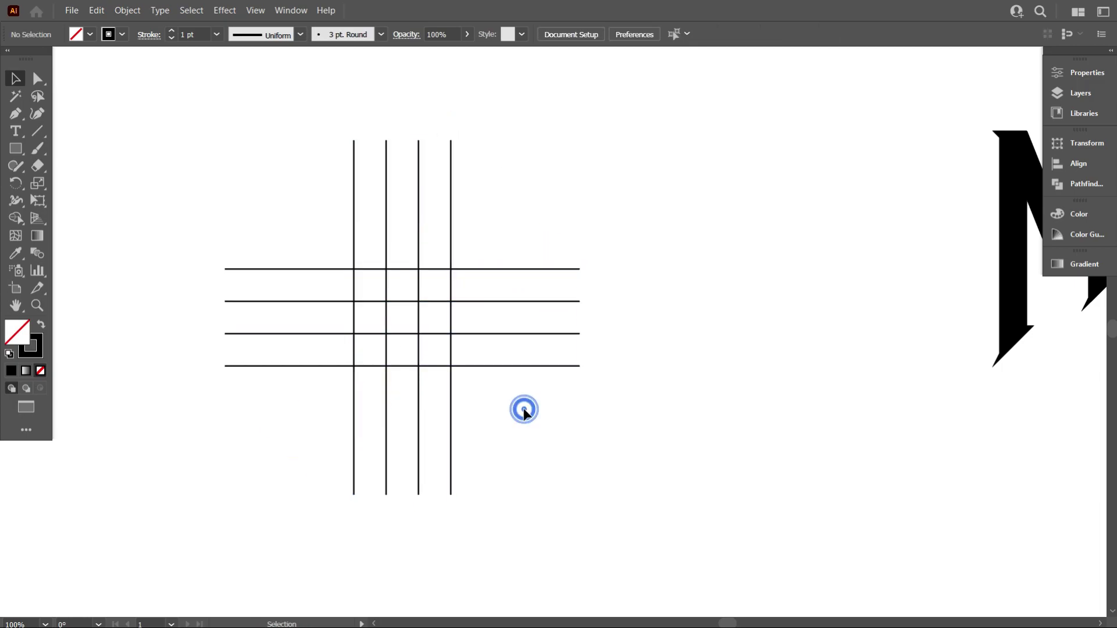
- Place a duplicate of the horizontal line group in the empty area between the grid and the letter M
scroll(488, 387, "down", 1, "alt")
scroll(488, 388, "down", 2)
scroll(483, 360, "up", 1)
left_click(506, 378)
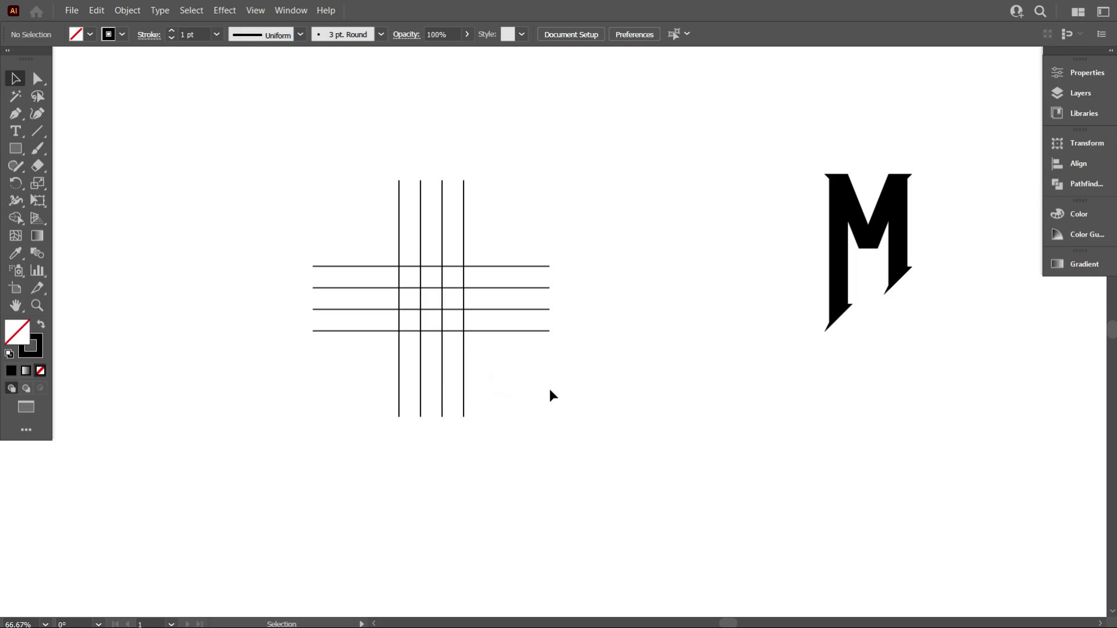
left_click_drag(591, 399, 780, 128)
left_click(690, 244)
scroll(709, 186, "up", 2)
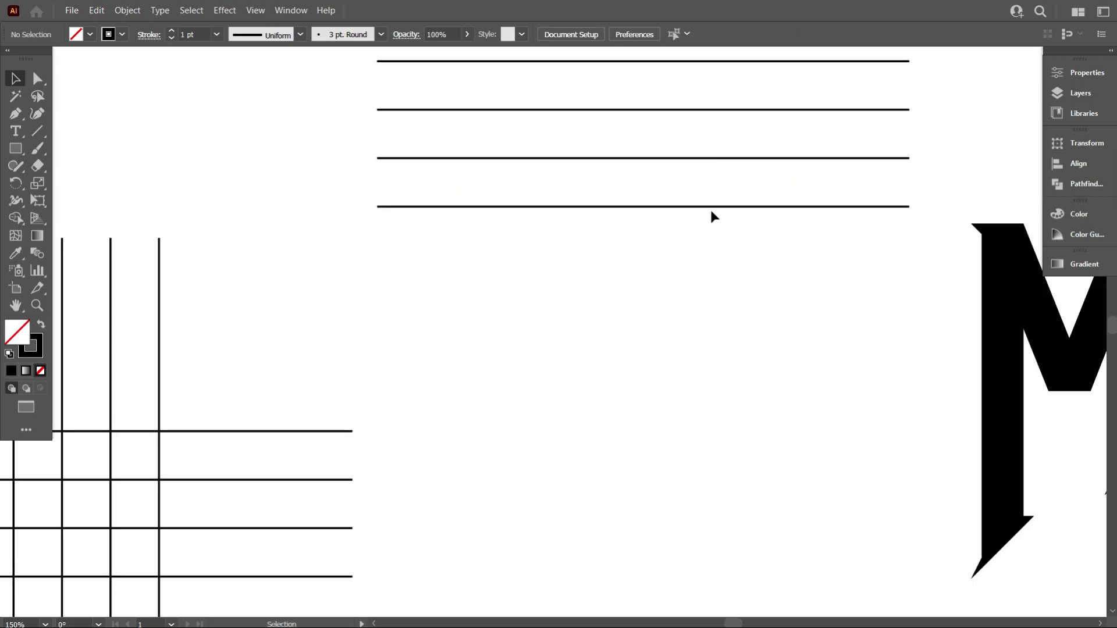
scroll(692, 244, "up", 4)
scroll(663, 310, "up", 1)
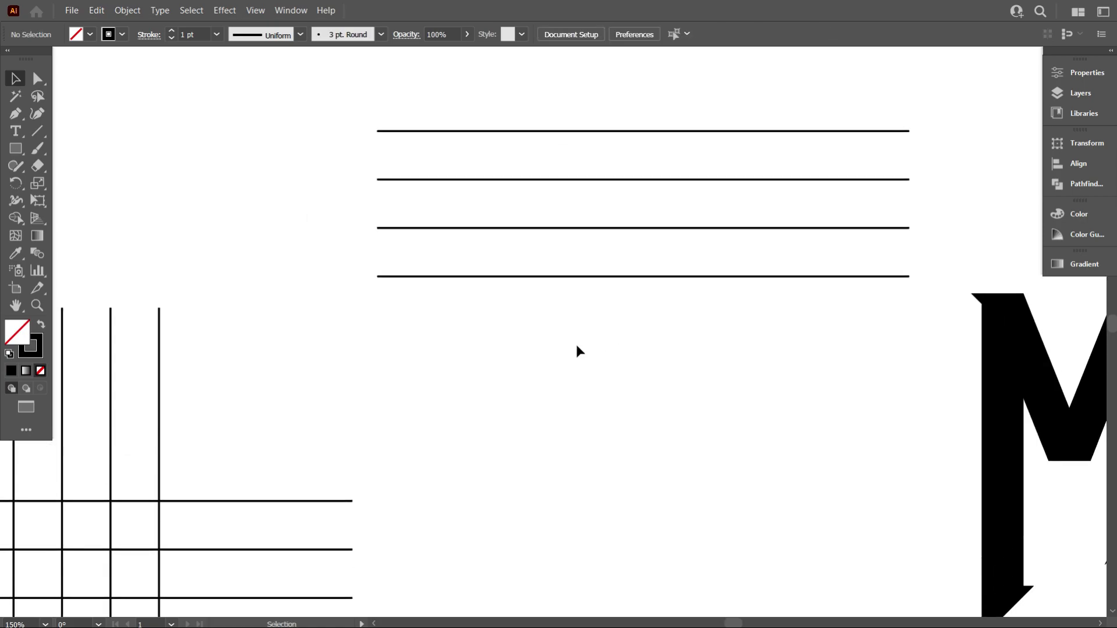
- Show the rulers and duplicate the separate horizontal line group in front, offsetting the copy straight down so the two sets partly overlap
left_click_drag(334, 155, 559, 278)
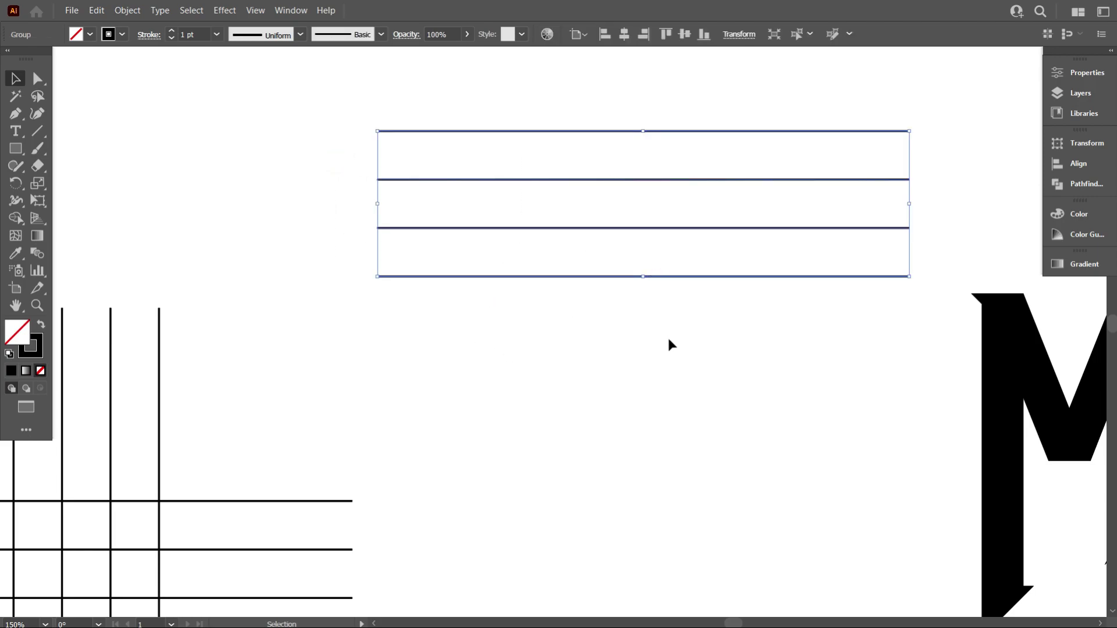
key("ctrl+c")
key("ctrl+f")
scroll(605, 322, "up", 1)
key("a")
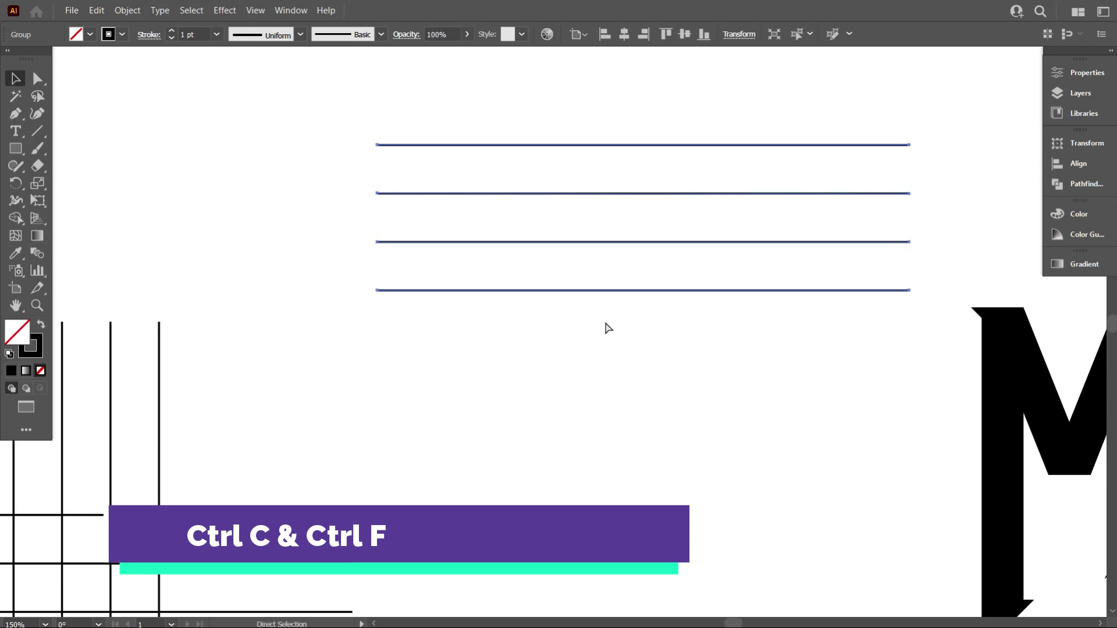
key("ctrl+r")
key("v")
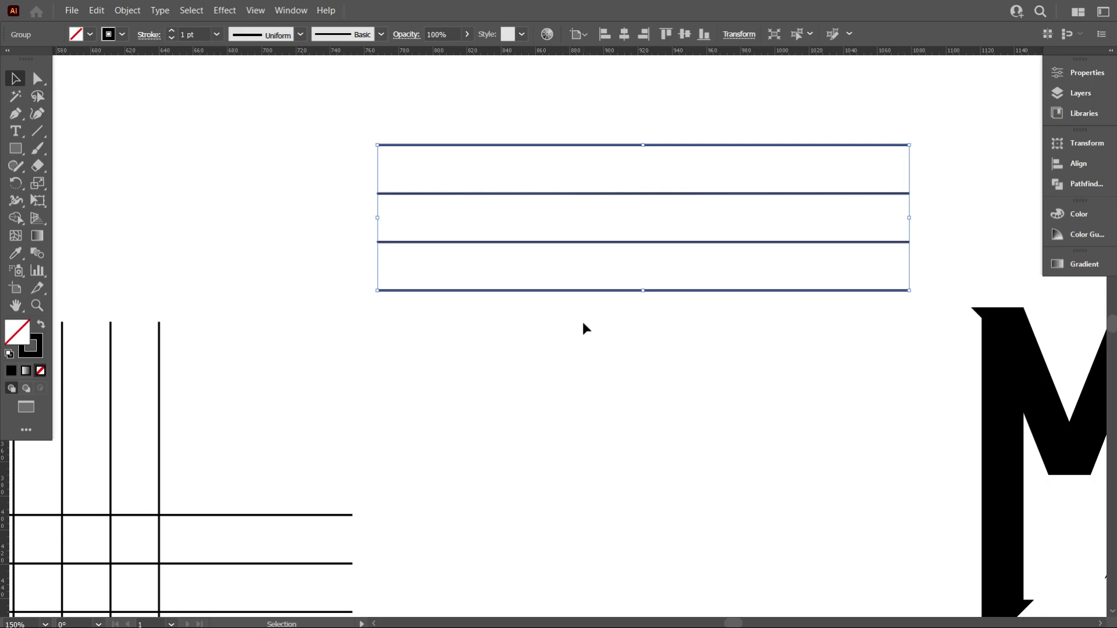
left_click_drag(648, 245, 649, 312)
left_click(684, 426)
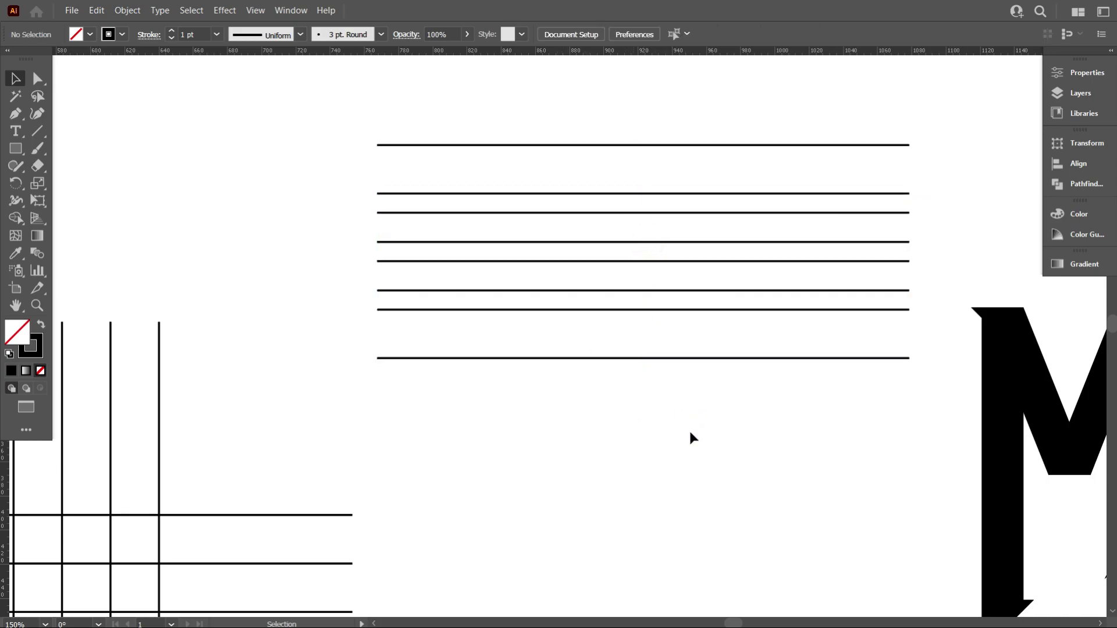
- Align the two overlapping horizontal line groups to their bottom edges so they coincide
left_click_drag(651, 375, 594, 93)
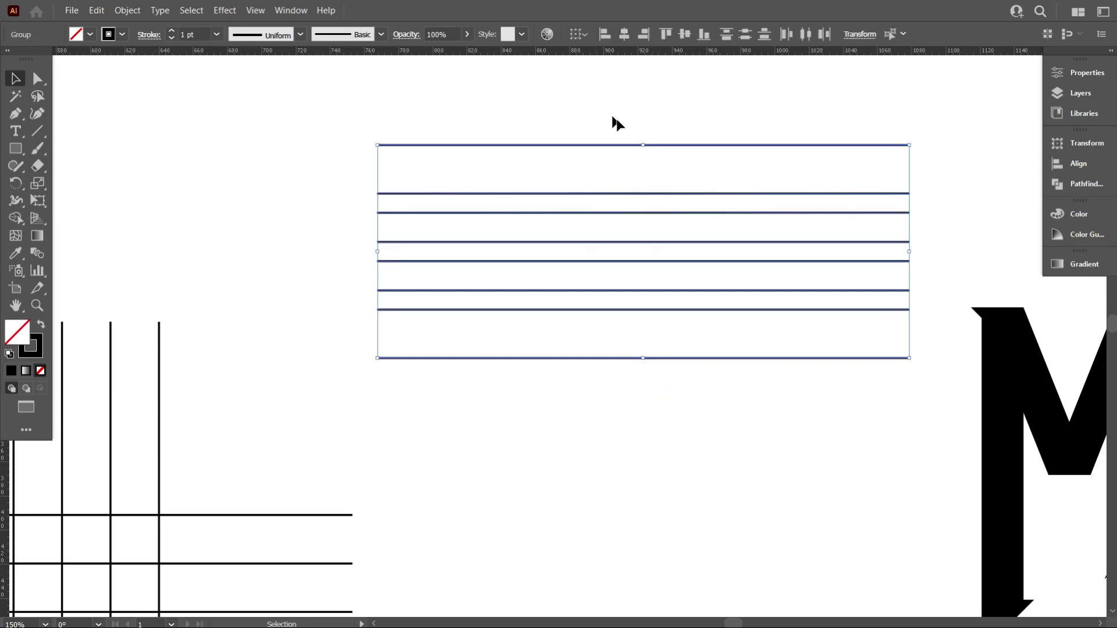
left_click(704, 34)
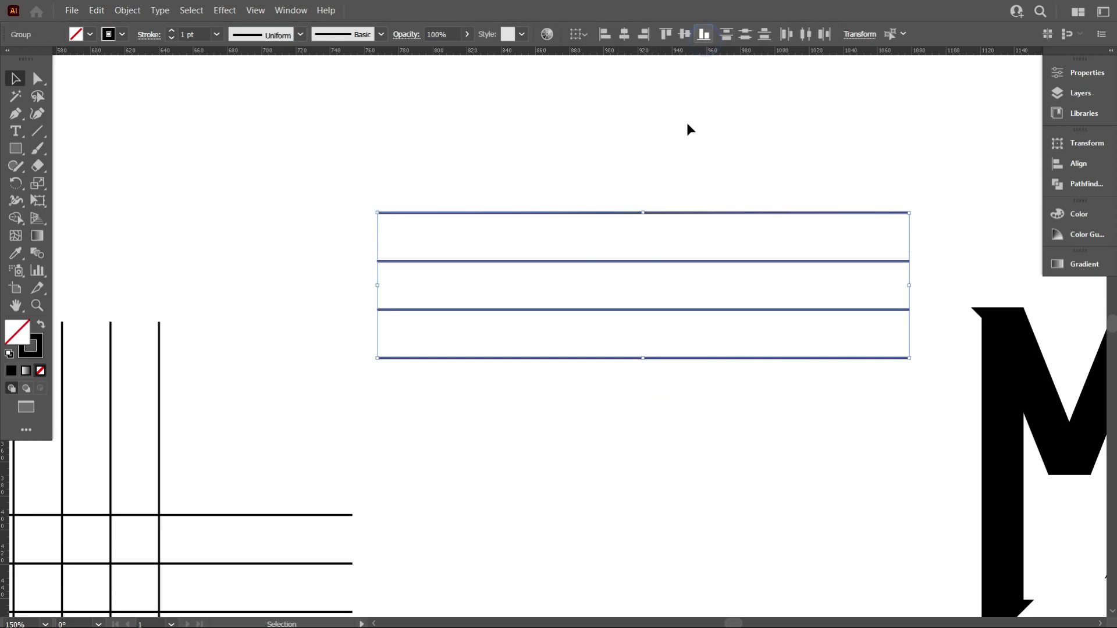
scroll(640, 385, "down", 2)
left_click(637, 380)
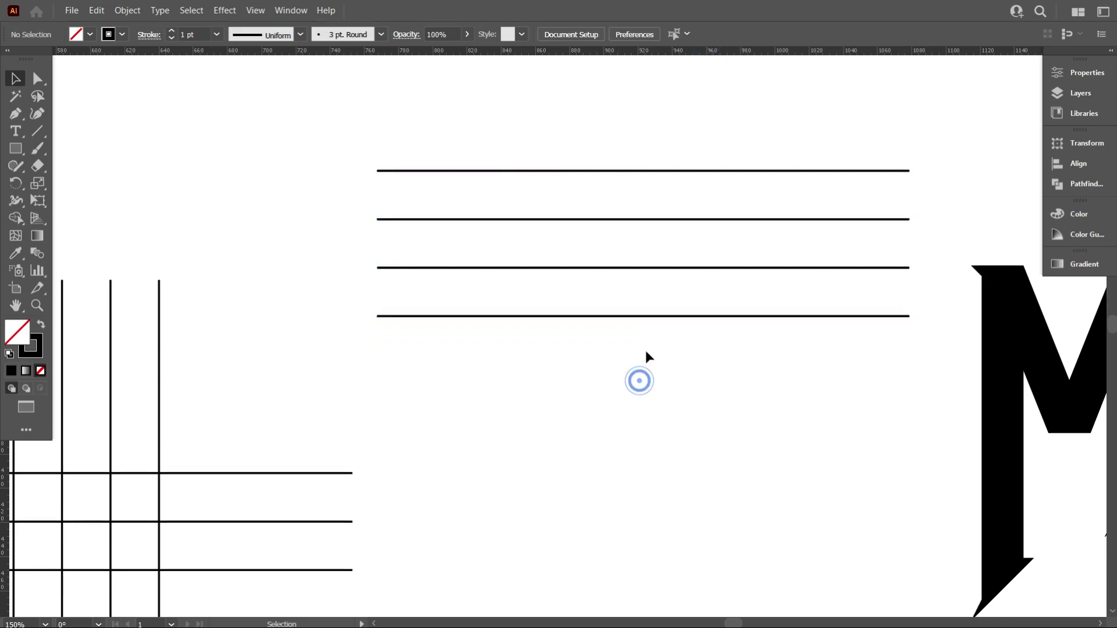
- Squash the front horizontal line group downward to about 70.6 px high, keeping its lowest line in place
left_click(632, 171)
left_click_drag(643, 170, 643, 198)
left_click(629, 426)
- Set the stroke of the compressed horizontal line group to red
left_click(622, 196)
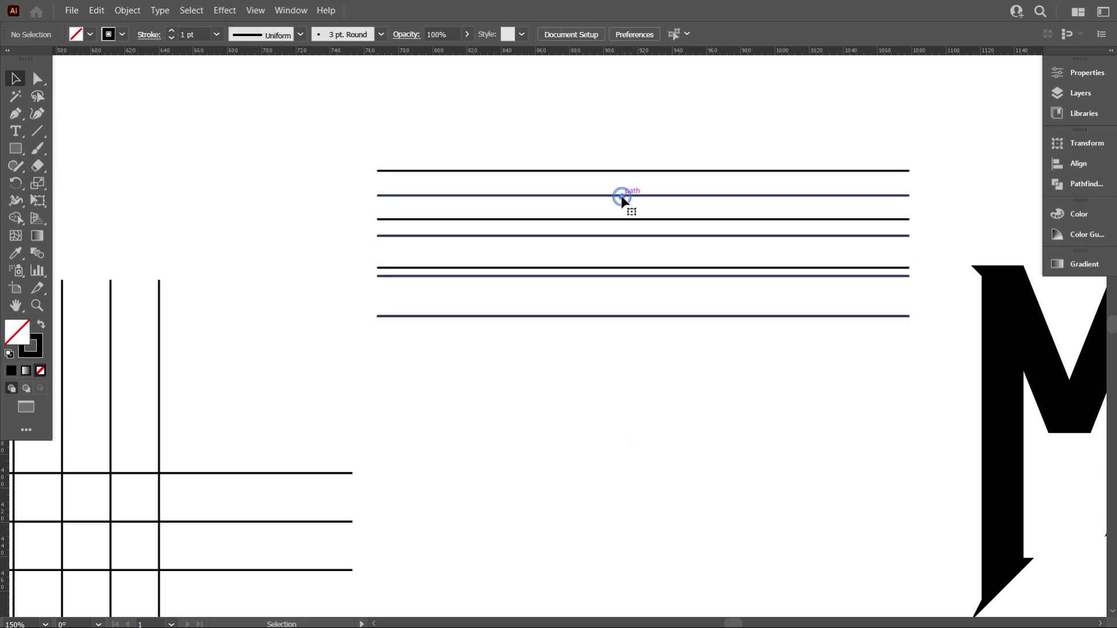
left_click(120, 35)
left_click(122, 58)
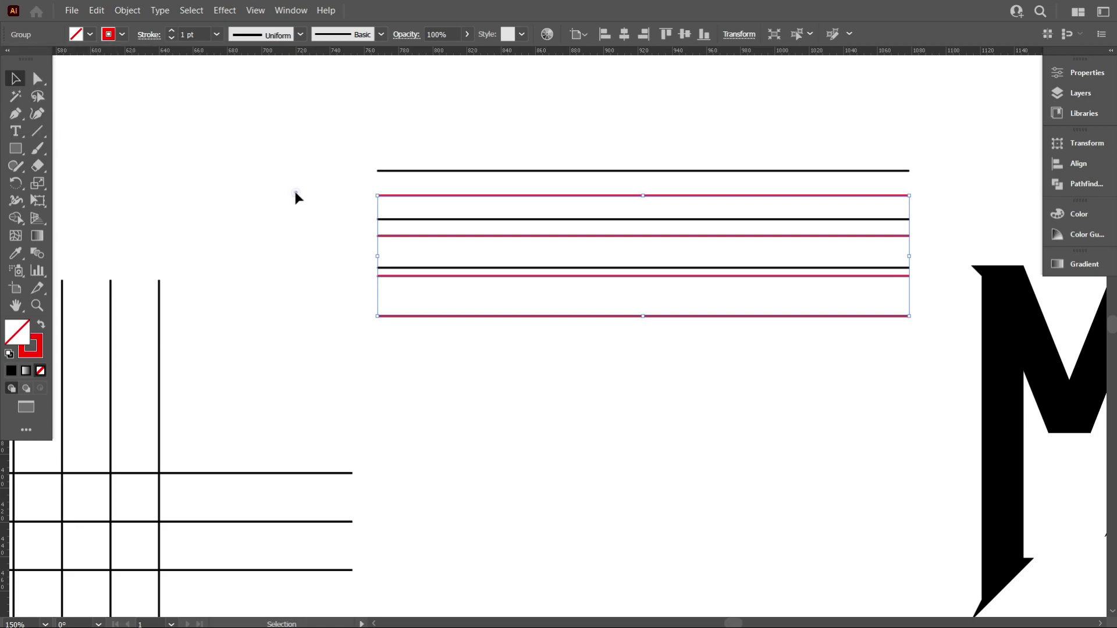
left_click(624, 380)
- Delete the black horizontal line group lying behind the red lines
scroll(625, 372, "down", 1, "alt")
scroll(640, 349, "down", 1)
scroll(647, 339, "down", 1)
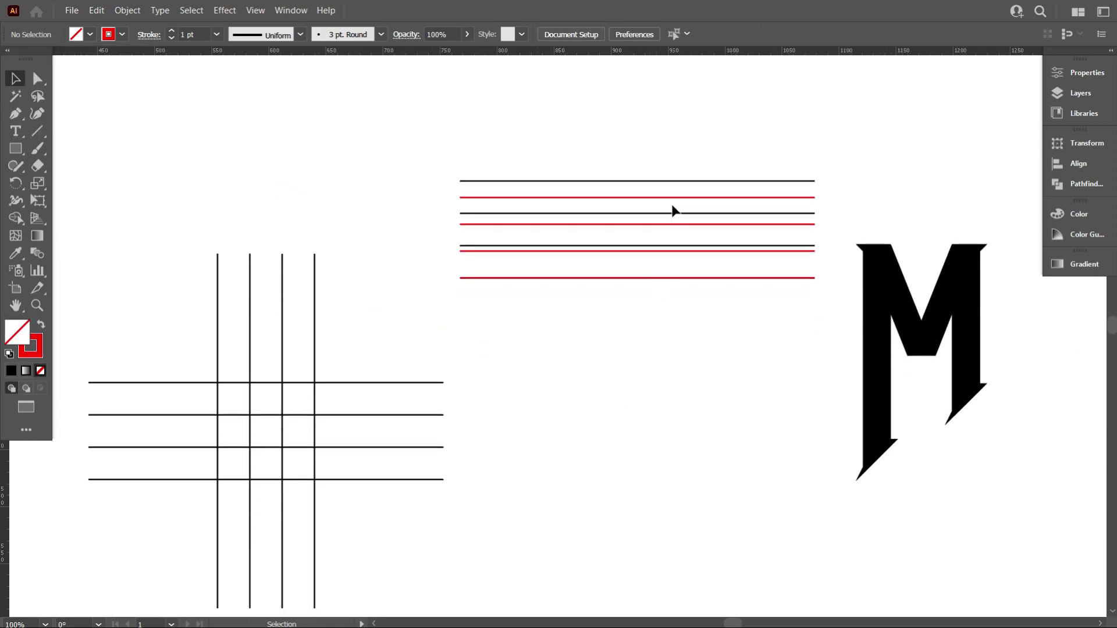
left_click(673, 183)
left_click(658, 326)
scroll(669, 291, "down", 3)
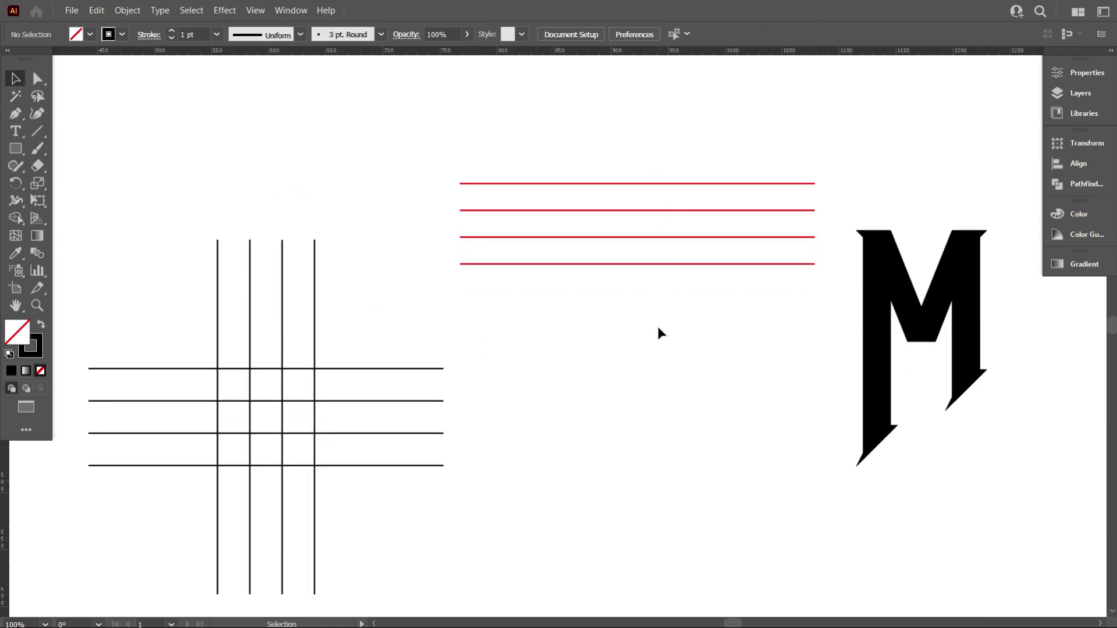
- Move the red line group onto the black grid, roughly centred over its crossing area
left_click_drag(674, 181, 353, 379)
left_click_drag(401, 443, 609, 423)
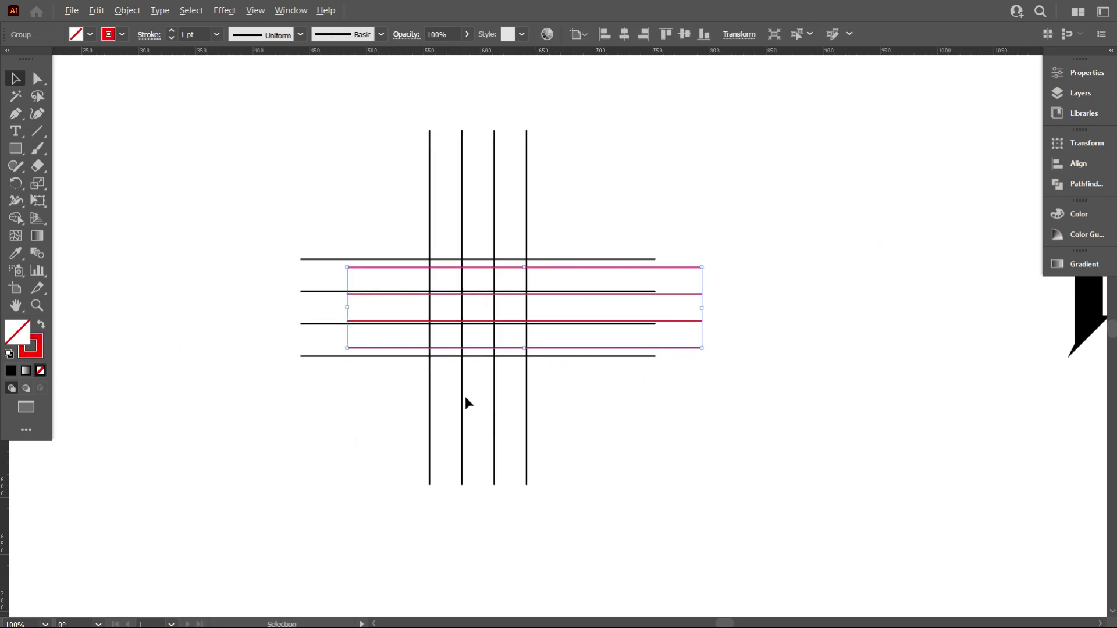
scroll(465, 401, "up", 2)
left_click(639, 449)
left_click_drag(837, 377, 759, 308)
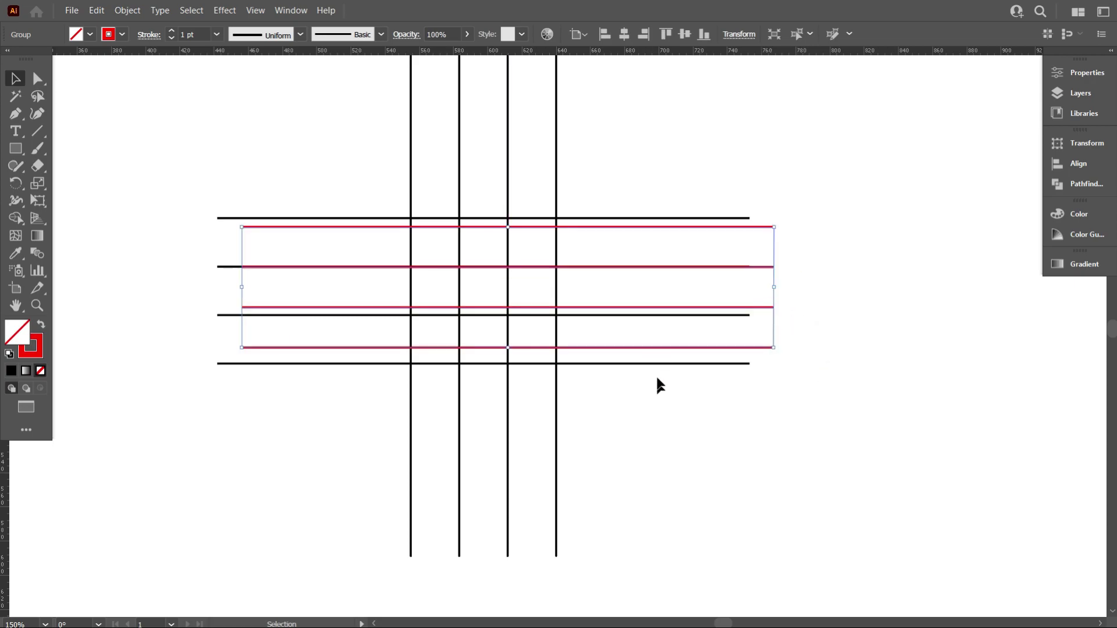
- Rotate the red line group to 123° so it crosses the black grid diagonally
left_click(738, 33)
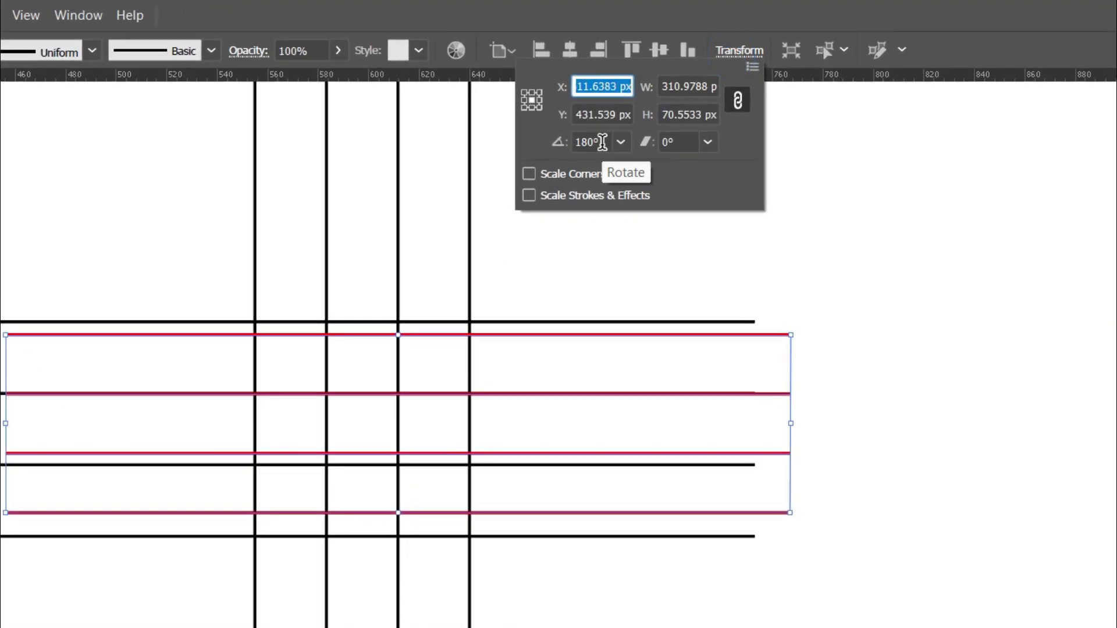
left_click(646, 96)
type("180")
key("BackSpace")
key("BackSpace")
key("BackSpace")
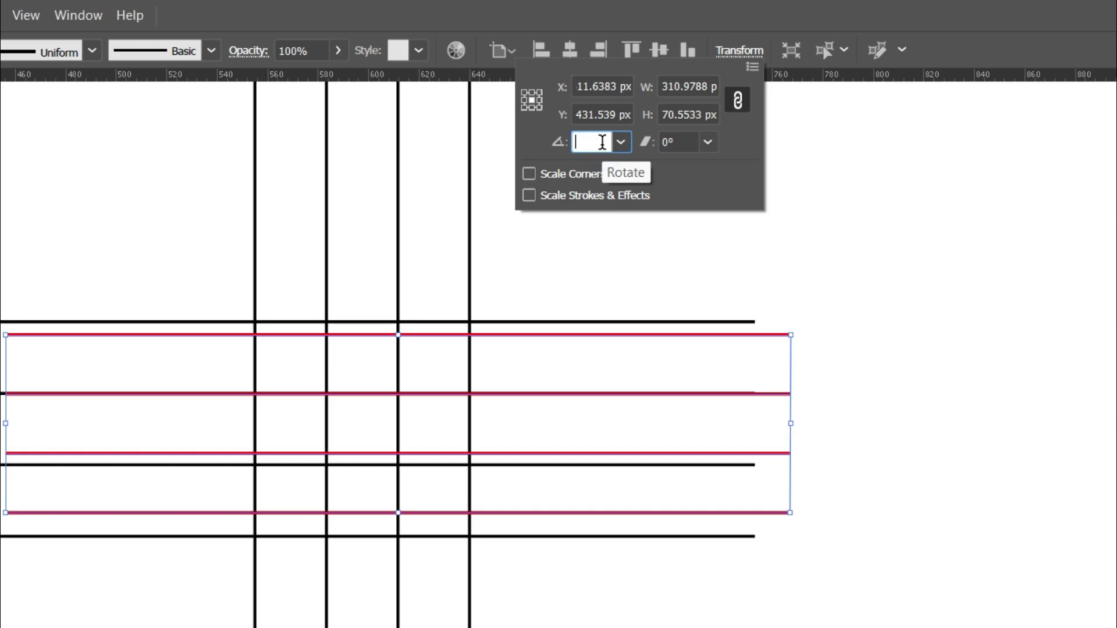
type("123")
key("Return")
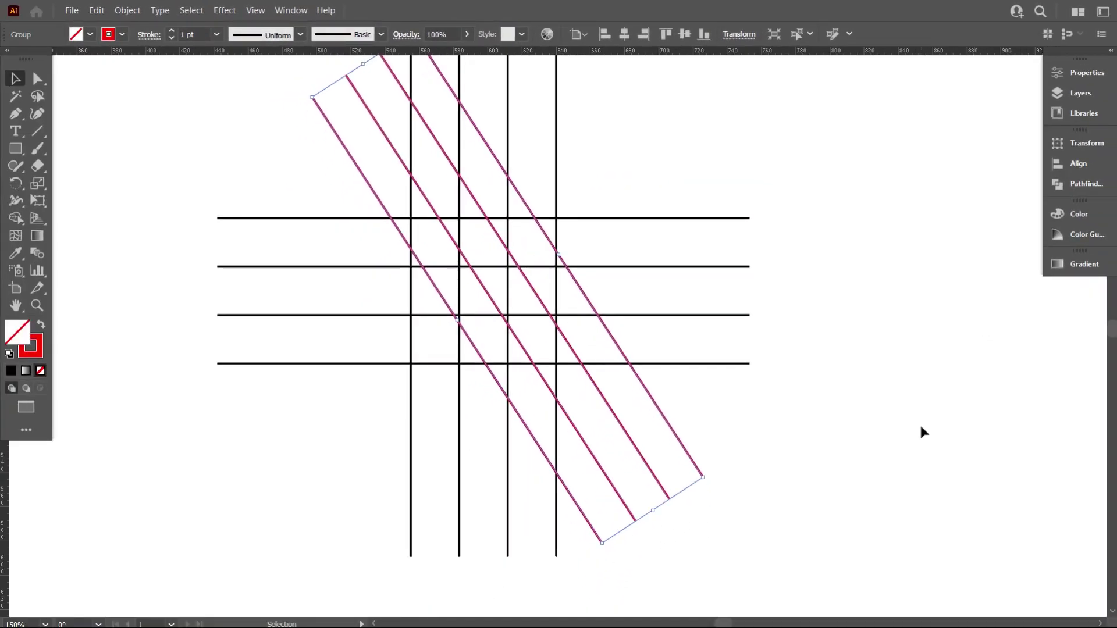
left_click(916, 437)
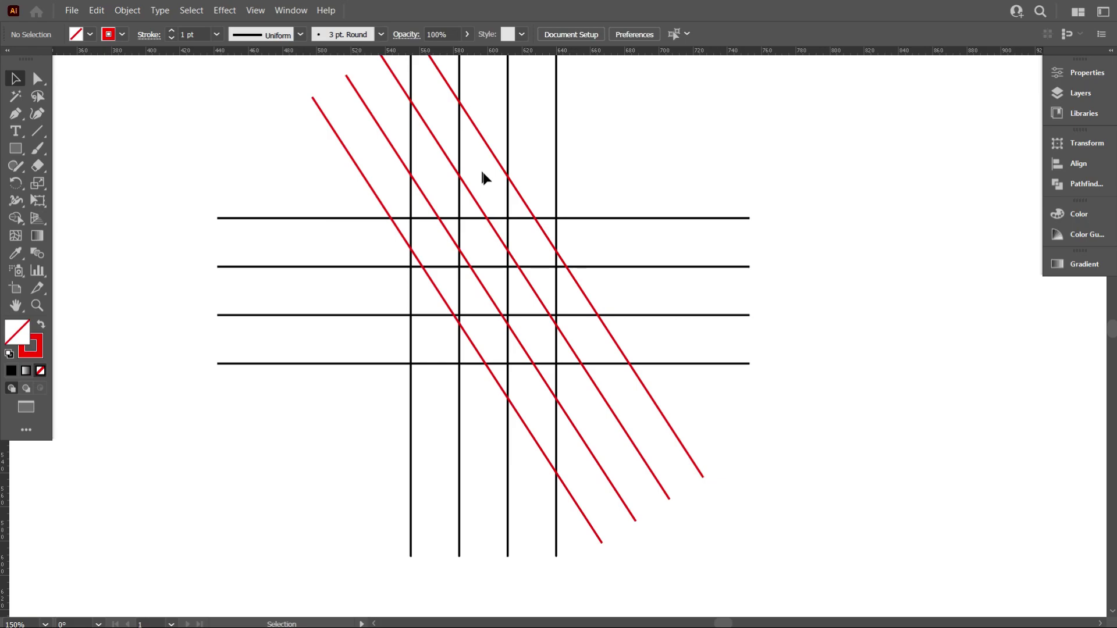
- Move the red diagonals clear of the grid and group the horizontal and vertical black lines together
left_click_drag(502, 247, 910, 288)
scroll(351, 149, "up", 1)
left_click_drag(355, 153, 611, 473)
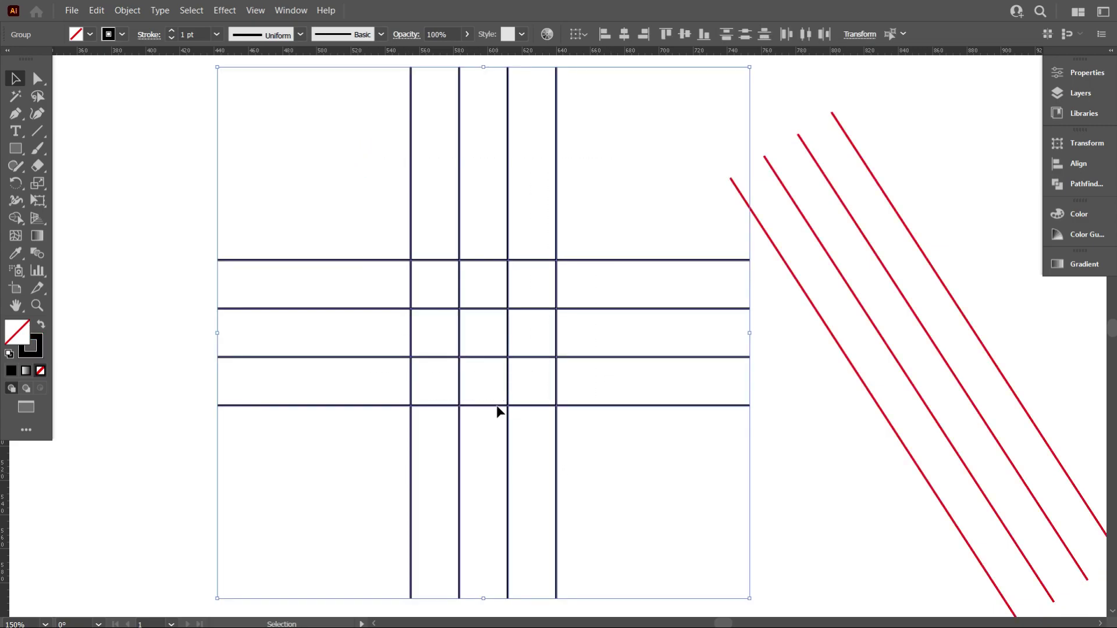
right_click(458, 203)
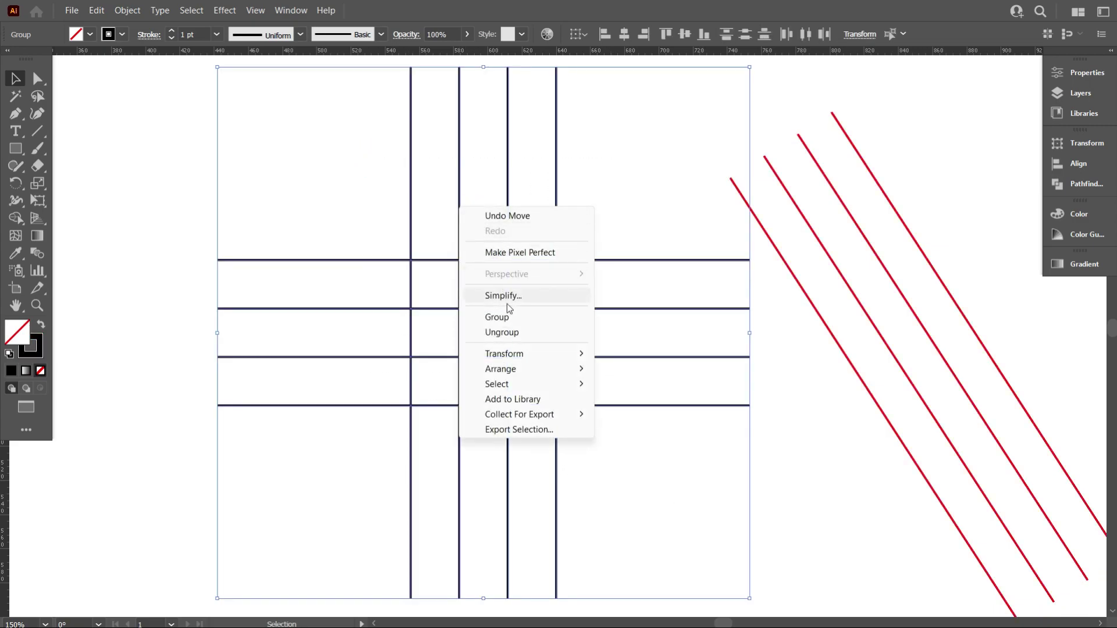
left_click(503, 317)
- Centre the red diagonals and the black grid on each other horizontally and vertically, and move both back to the open canvas area
left_click_drag(317, 174, 905, 294)
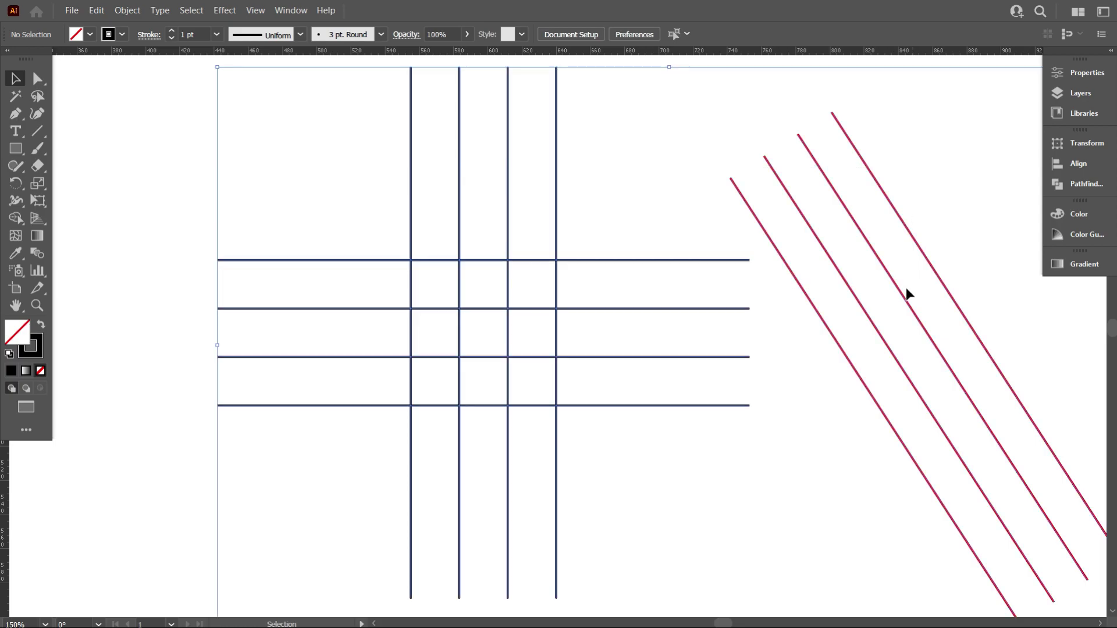
left_click(625, 34)
left_click(685, 34)
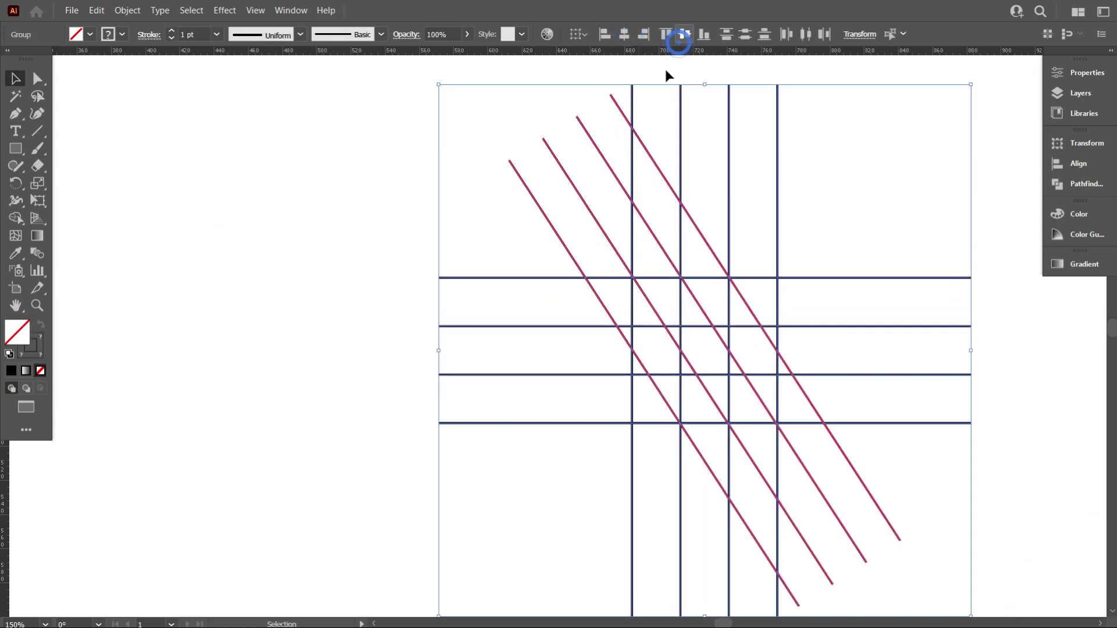
left_click_drag(435, 189, 534, 314)
left_click(765, 451)
scroll(723, 469, "up", 1)
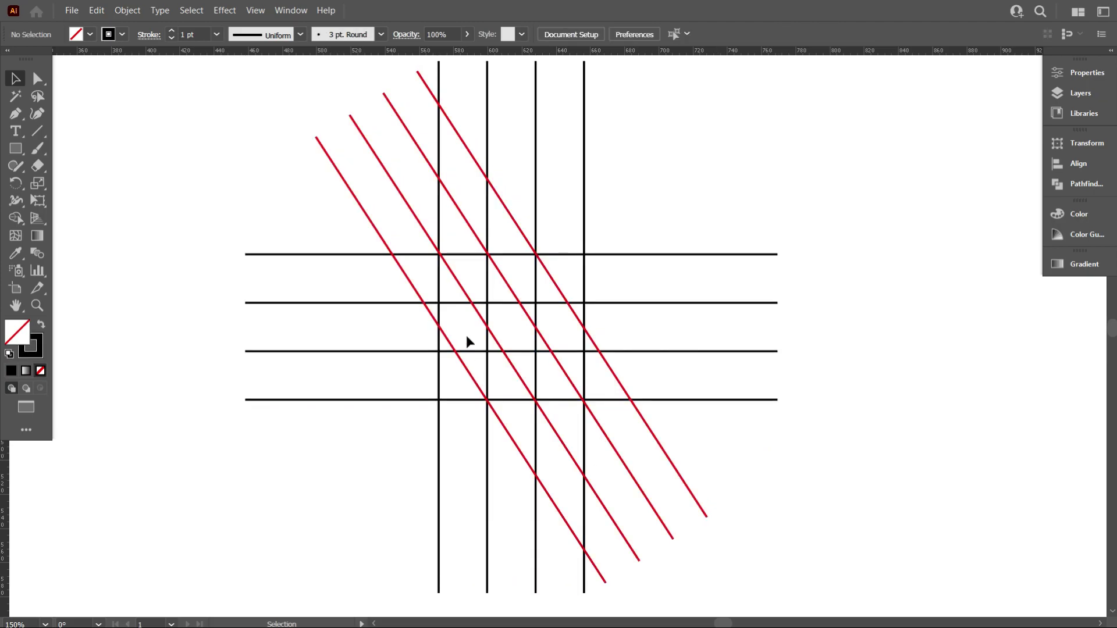
- Create a reflected copy of the red diagonal group across the vertical axis
scroll(475, 386, "up", 1)
scroll(460, 332, "down", 1)
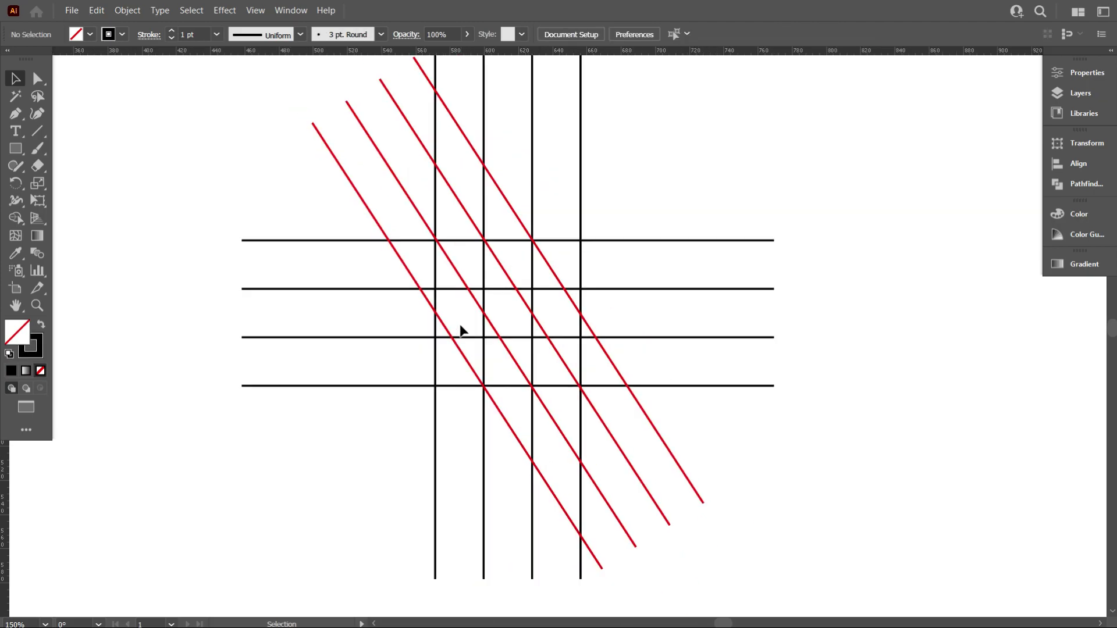
left_click(612, 361)
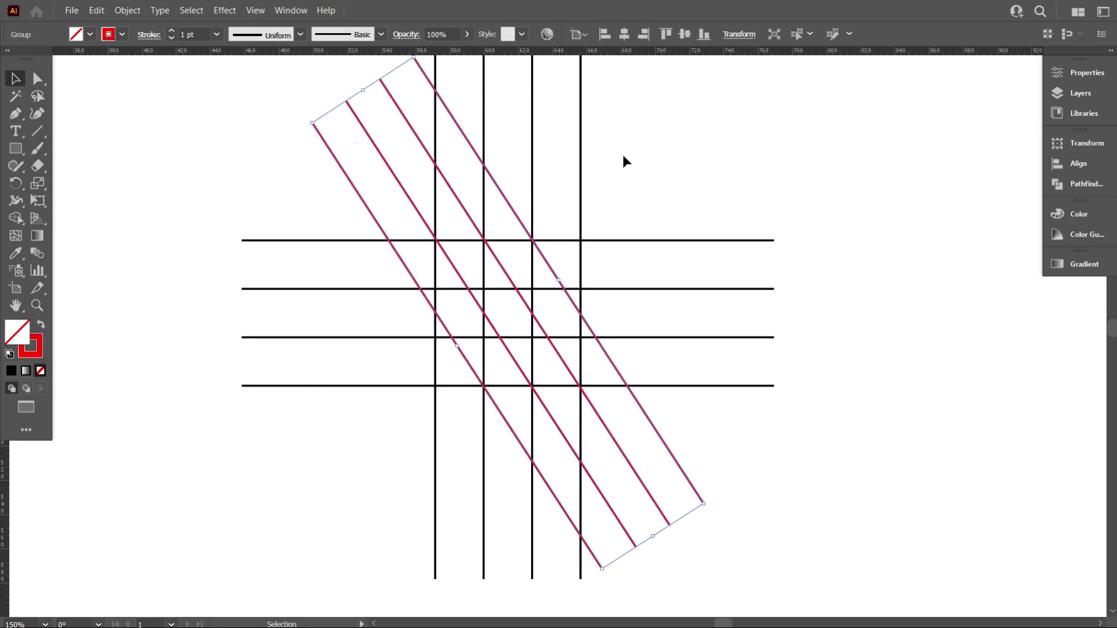
right_click(643, 135)
mouse_move(716, 296)
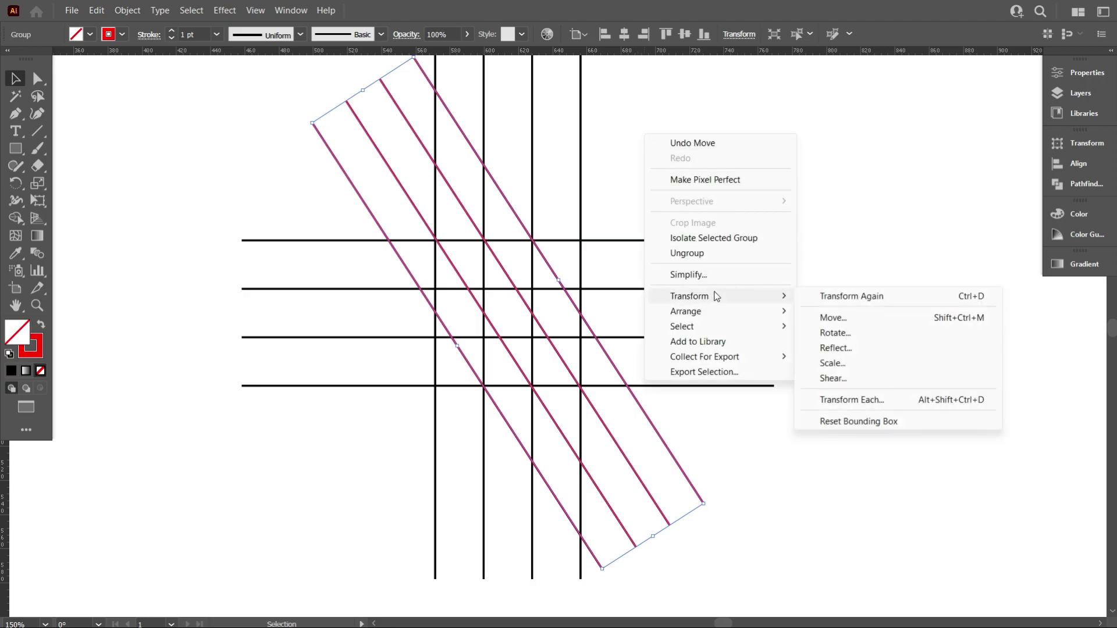
left_click(868, 352)
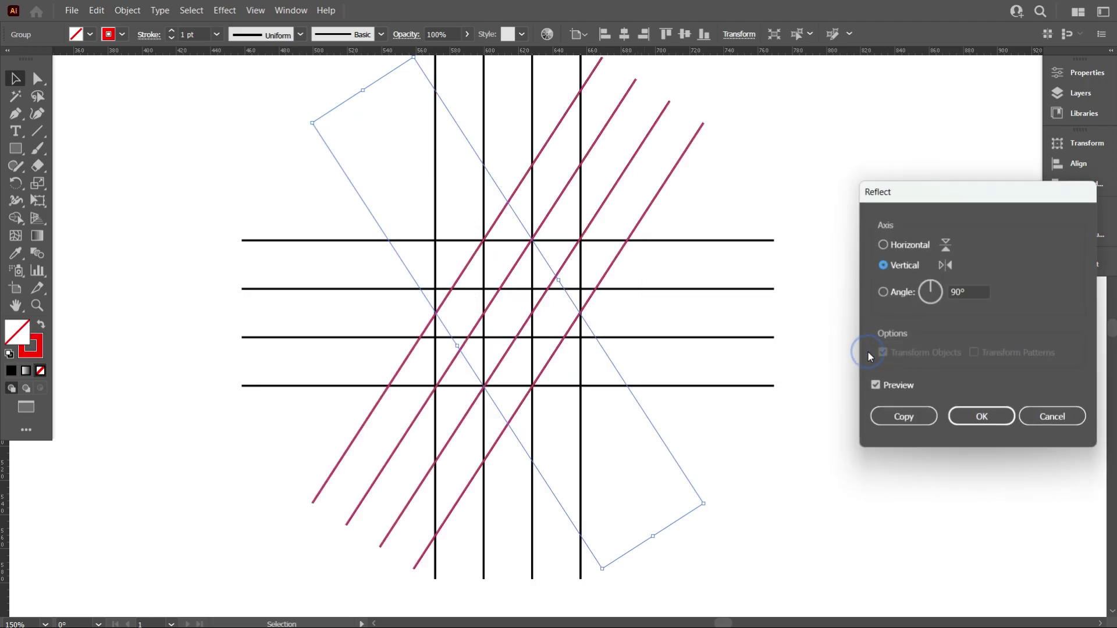
left_click(899, 417)
left_click(861, 491)
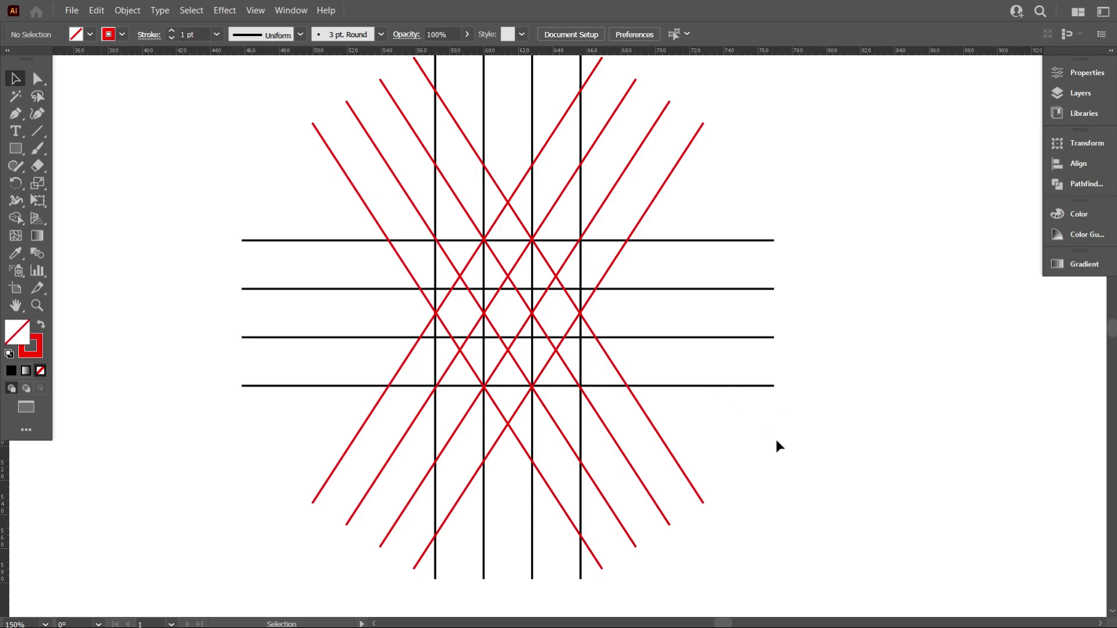
- Switch to outline view and shift the black grid slightly upward at a crossing with the diagonals
scroll(481, 338, "up", 1, "alt")
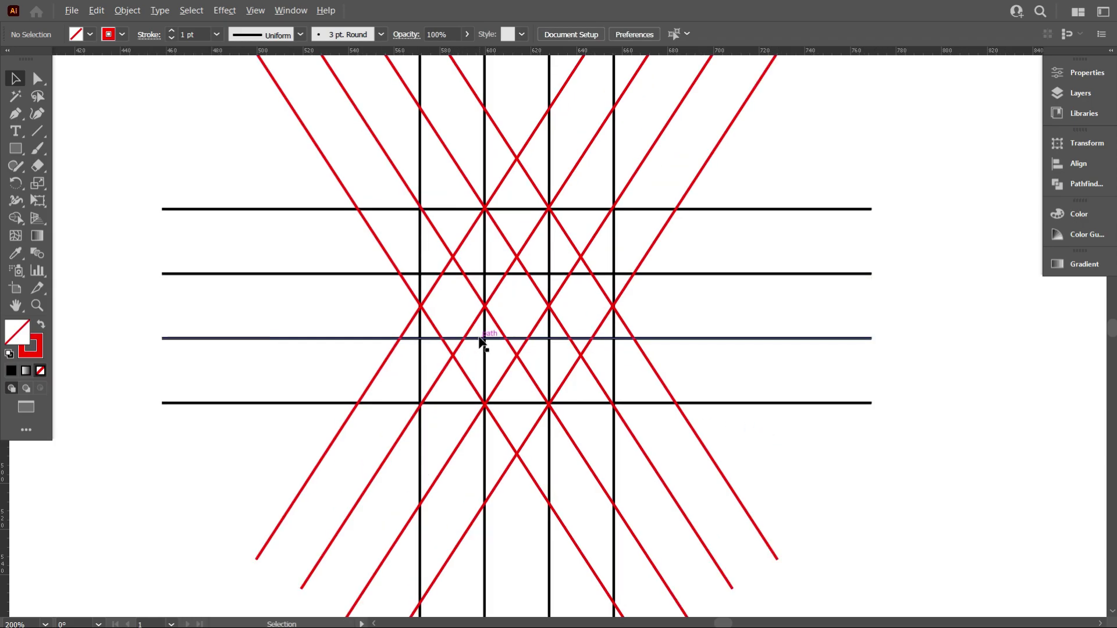
scroll(485, 336, "up", 1, "alt")
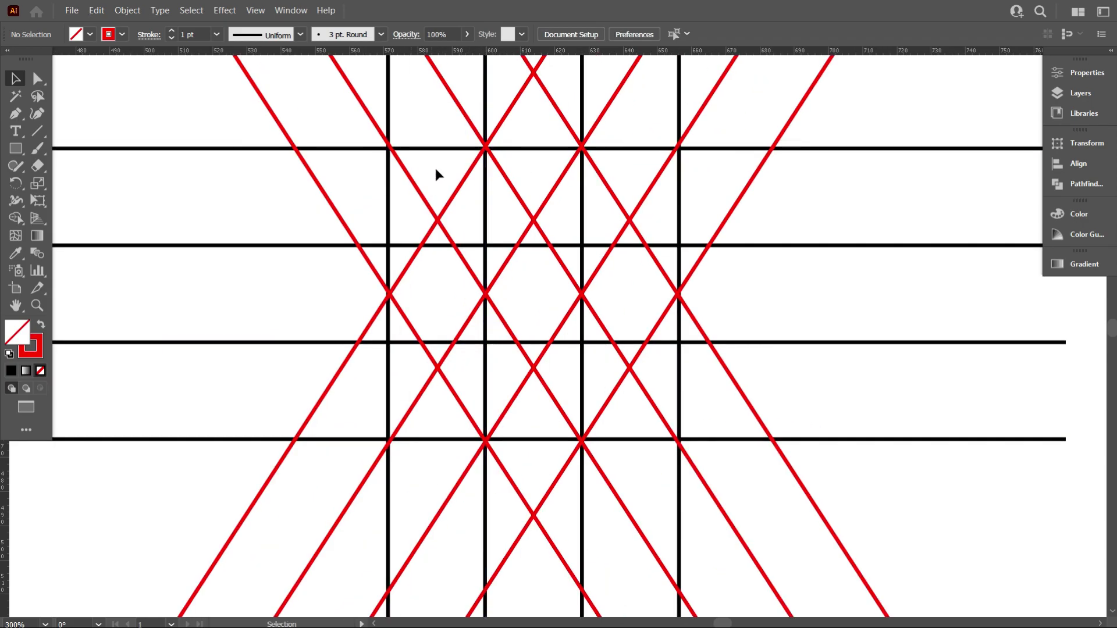
scroll(433, 174, "down", 1, "alt")
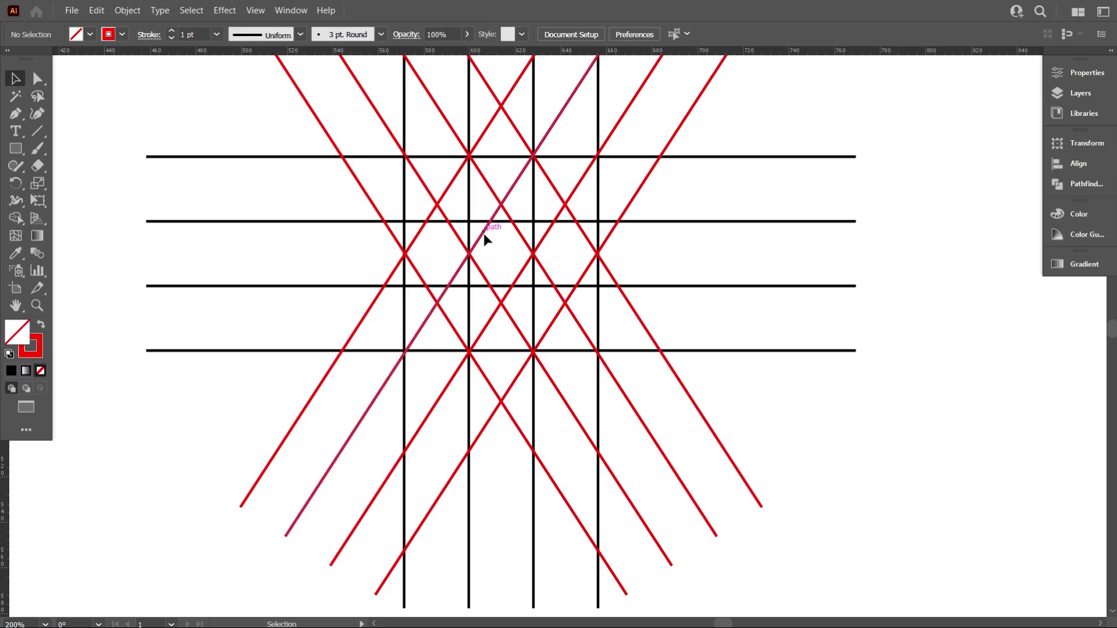
scroll(498, 299, "down", 1, "alt")
scroll(609, 311, "up", 2)
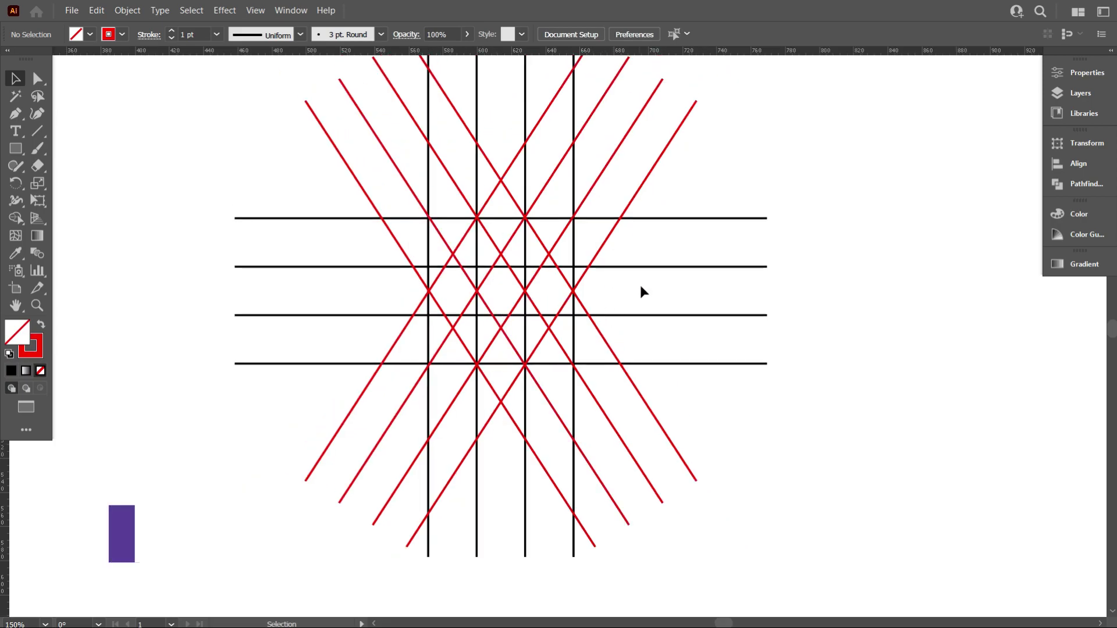
scroll(603, 289, "up", 1)
key("ctrl")
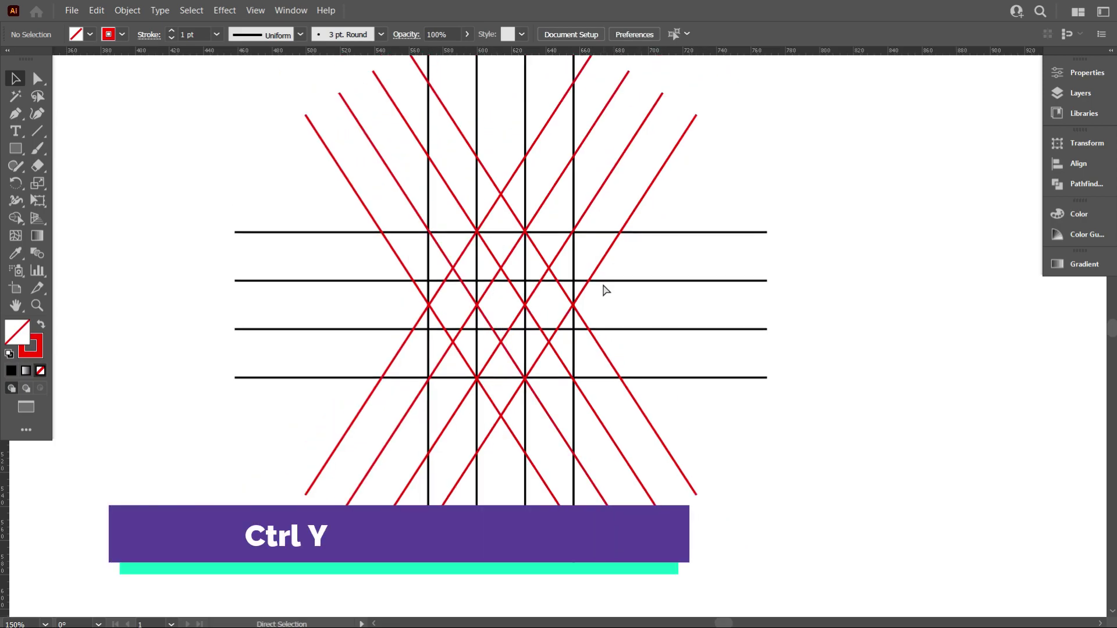
key("ctrl+y")
scroll(488, 227, "up", 2, "alt")
scroll(378, 229, "up", 5, "alt")
scroll(460, 256, "up", 2)
left_click(507, 281)
left_click_drag(506, 282, 506, 261)
- Nudge the black grid up so its top horizontal line meets the crossing of the first vertical line and the diagonal
scroll(372, 270, "up", 3)
scroll(359, 260, "up", 5)
scroll(464, 316, "down", 6)
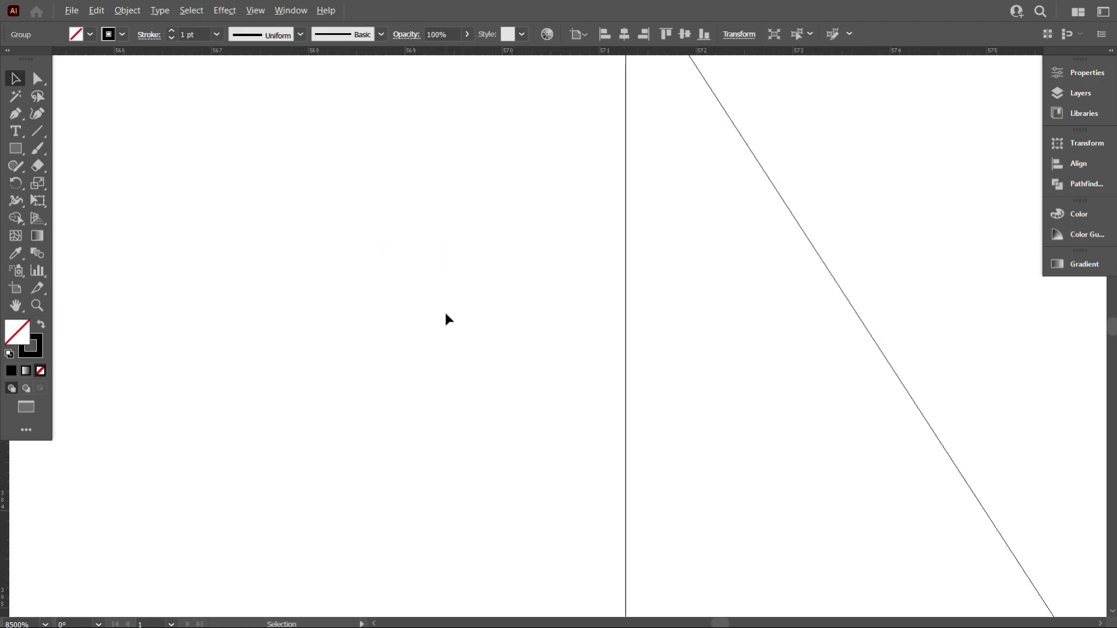
scroll(516, 217, "up", 3)
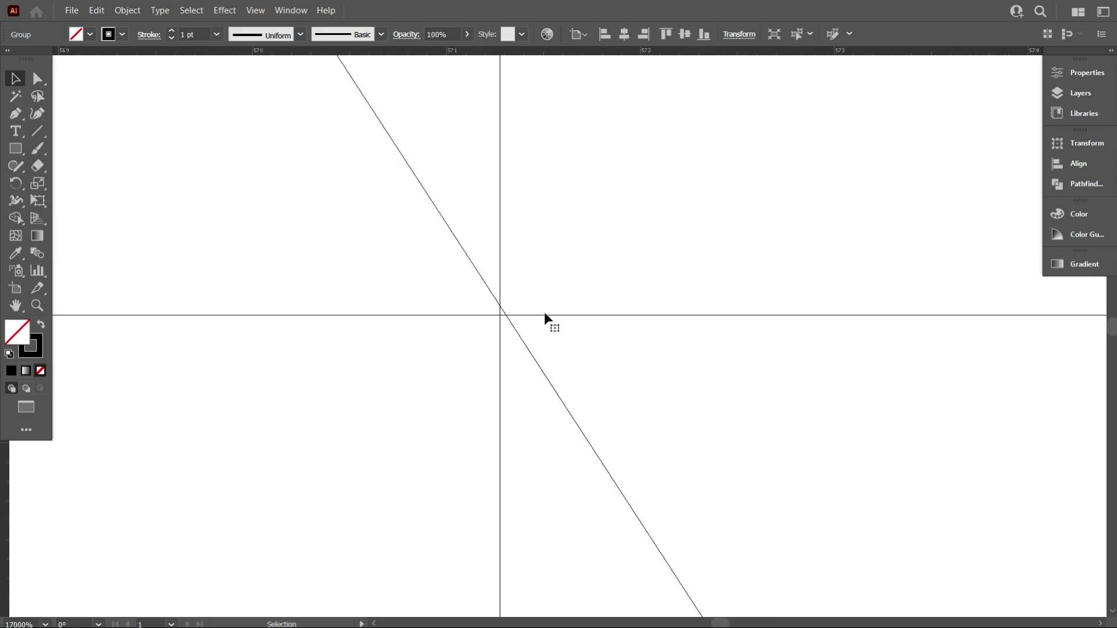
left_click(543, 311, "shift")
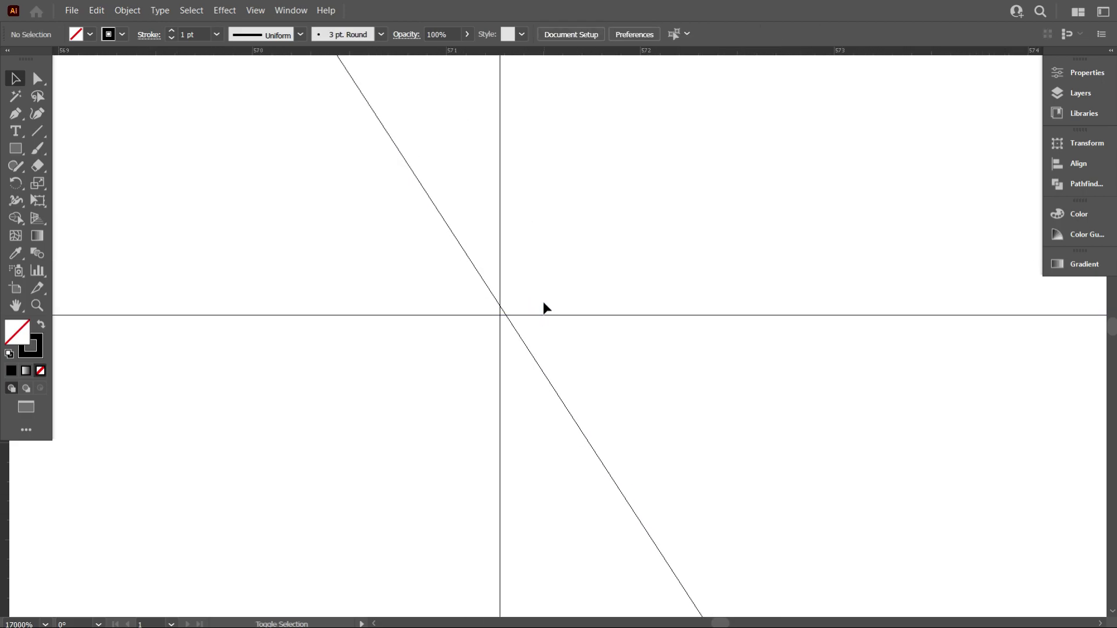
left_click_drag(550, 316, 550, 306)
left_click(563, 338)
- Zoom back out from the corrected crossing and return from outline view to the normal preview
key("ctrl+y")
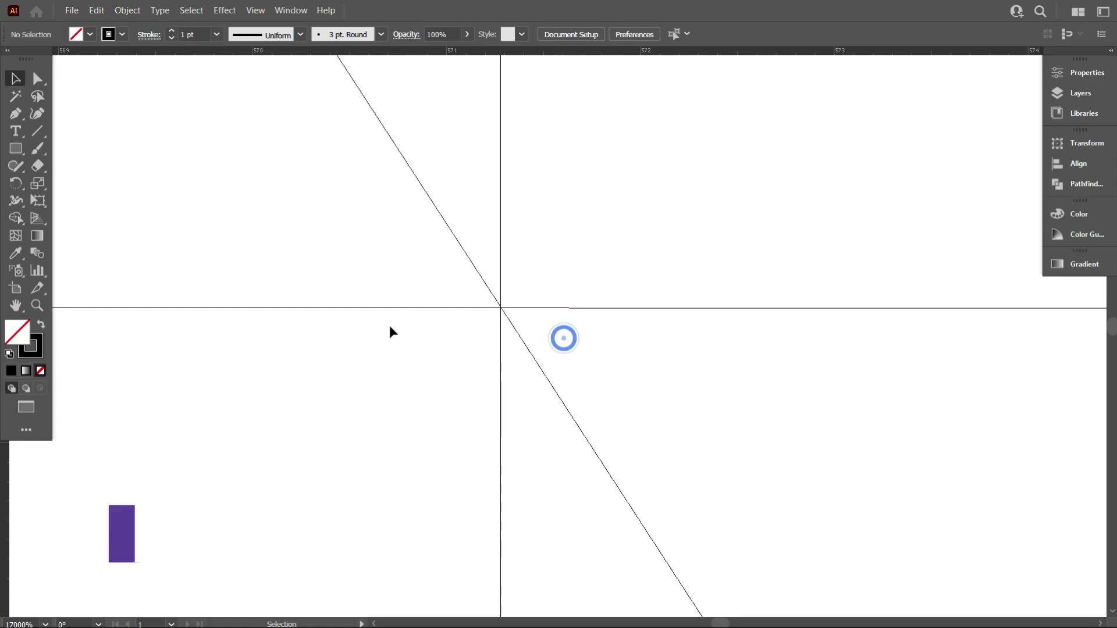
key("ctrl+minus")
key("ctrl+minus")
key("ctrl+minus")
key("ctrl+minus")
key("ctrl+minus")
key("ctrl+minus")
key("ctrl+minus")
key("ctrl+minus")
key("ctrl+minus")
key("ctrl+minus")
key("ctrl+minus")
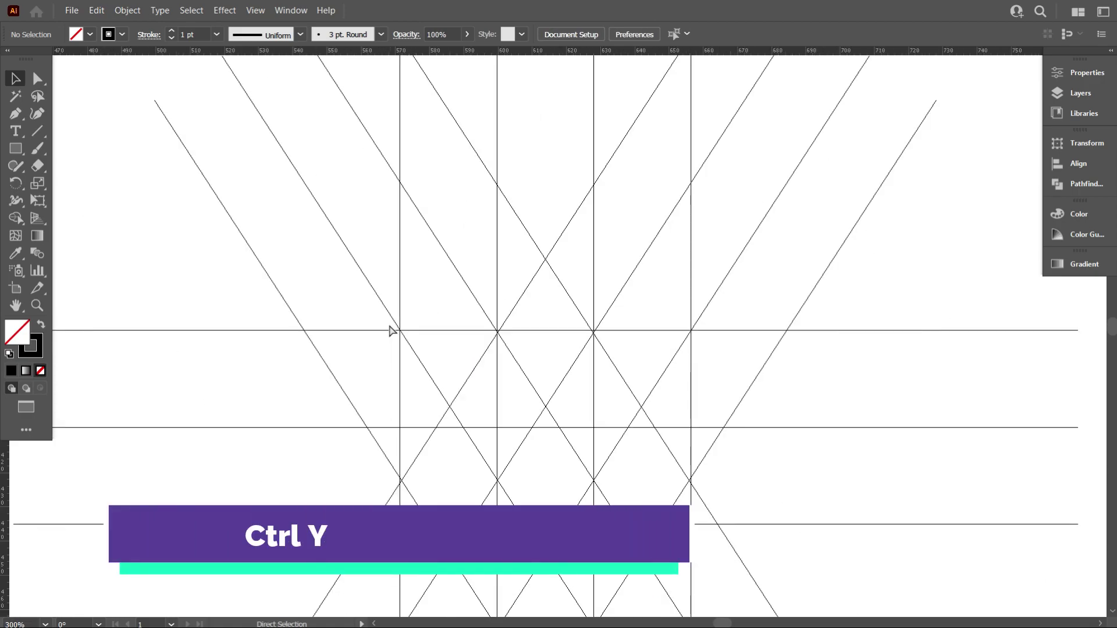
key("ctrl+y")
- Ungroup the black grid so its horizontal and vertical lines can be edited separately
scroll(402, 332, "down", 2)
scroll(436, 349, "down", 3)
left_click_drag(725, 446, 686, 383)
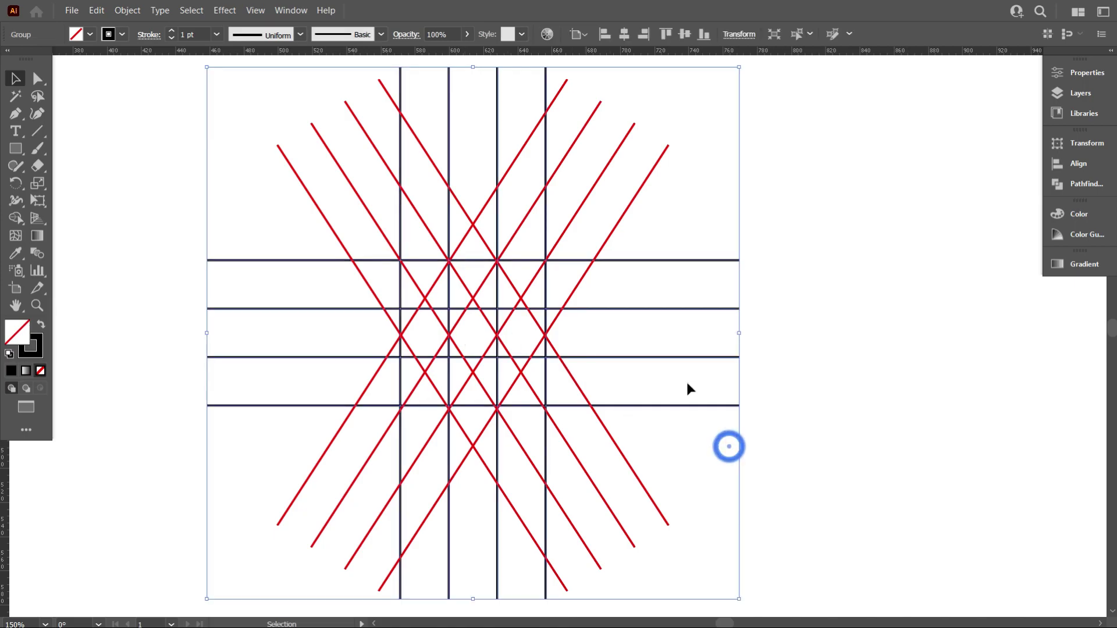
right_click(670, 334)
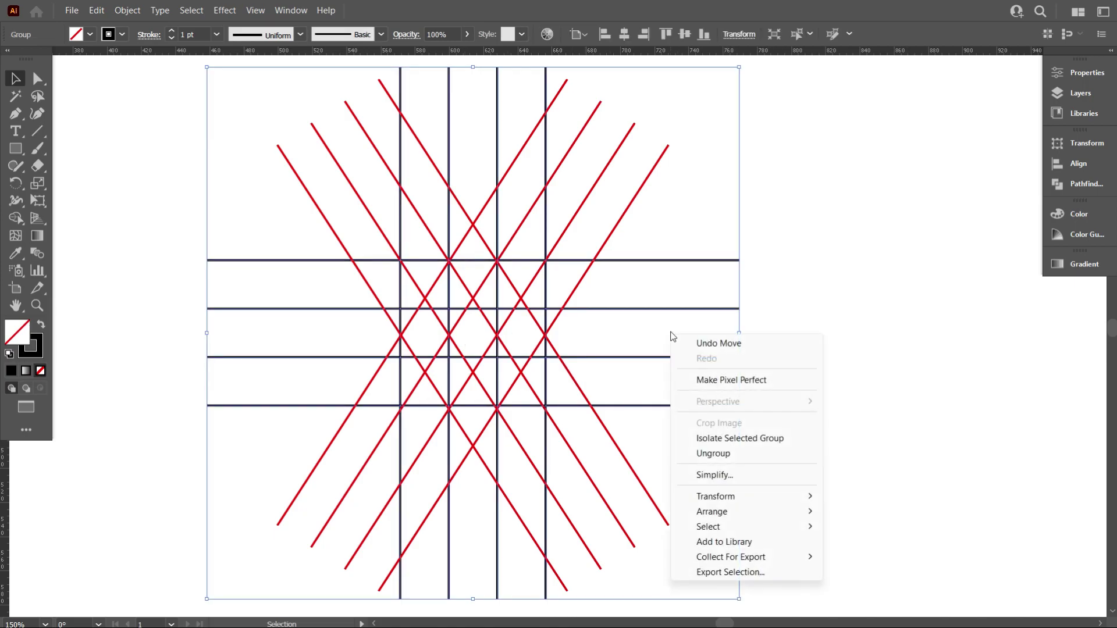
left_click(724, 452)
left_click(838, 460)
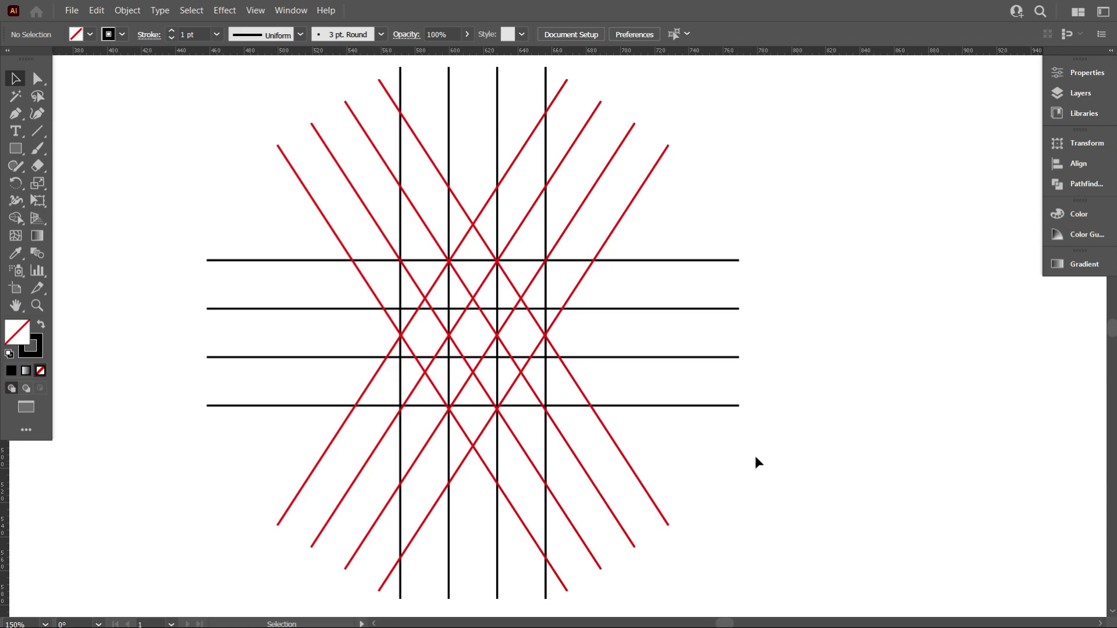
- Stretch the group of horizontal lines downward to about 109 px high, with its lowest line meeting the lower central crossing of the diagonals
scroll(756, 454, "down", 1)
left_click_drag(752, 442, 700, 377)
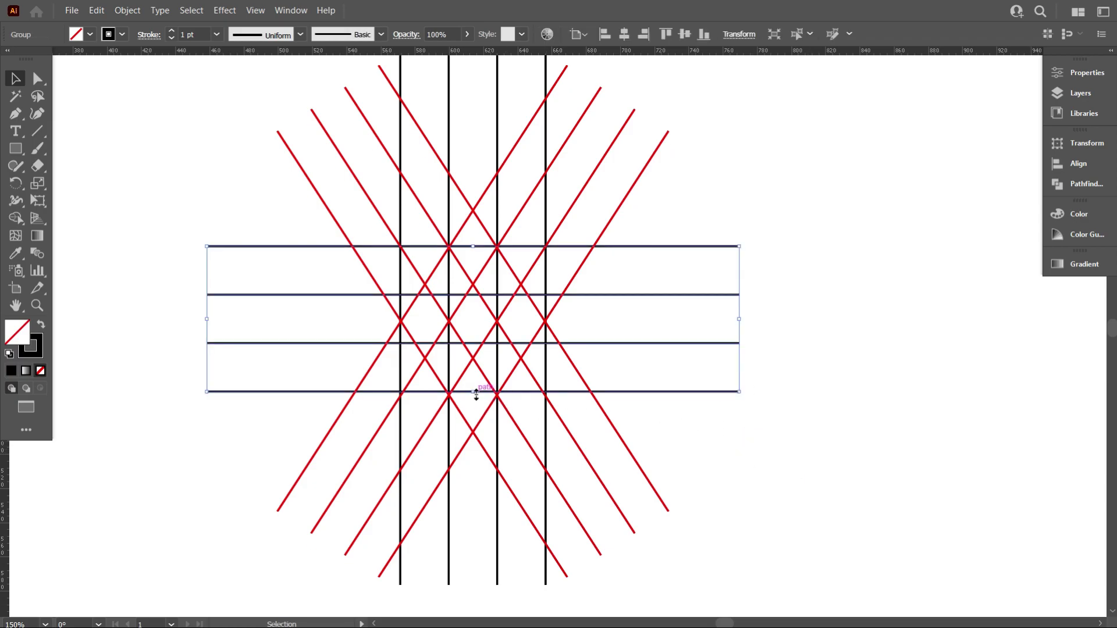
left_click_drag(474, 395, 475, 433)
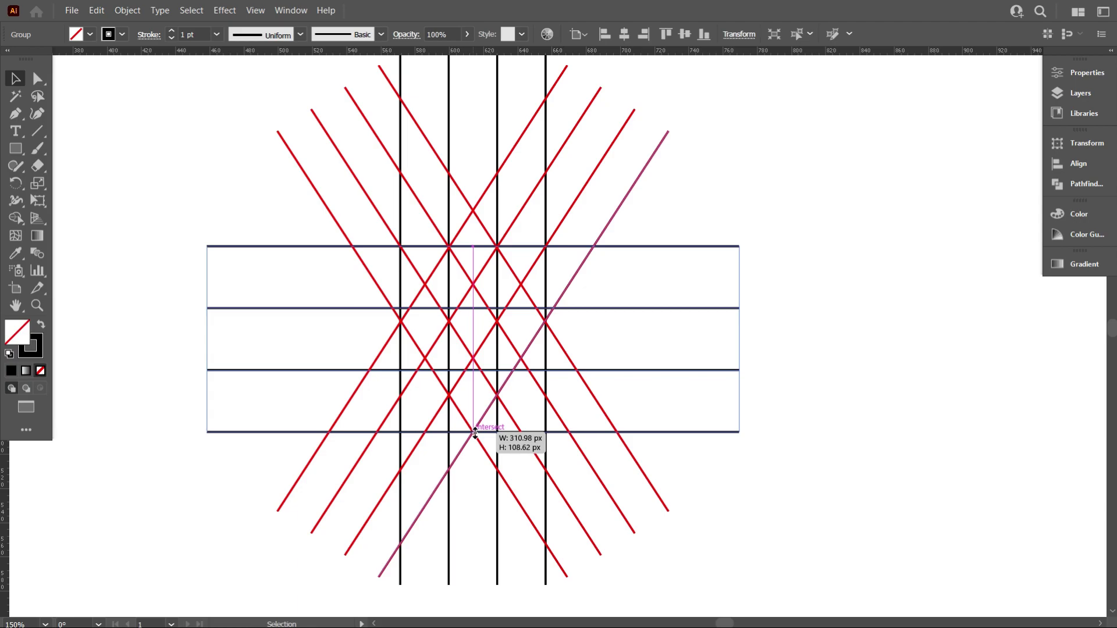
left_click_drag(474, 433, 475, 433)
left_click(752, 477)
scroll(603, 368, "down", 2)
scroll(544, 347, "up", 1)
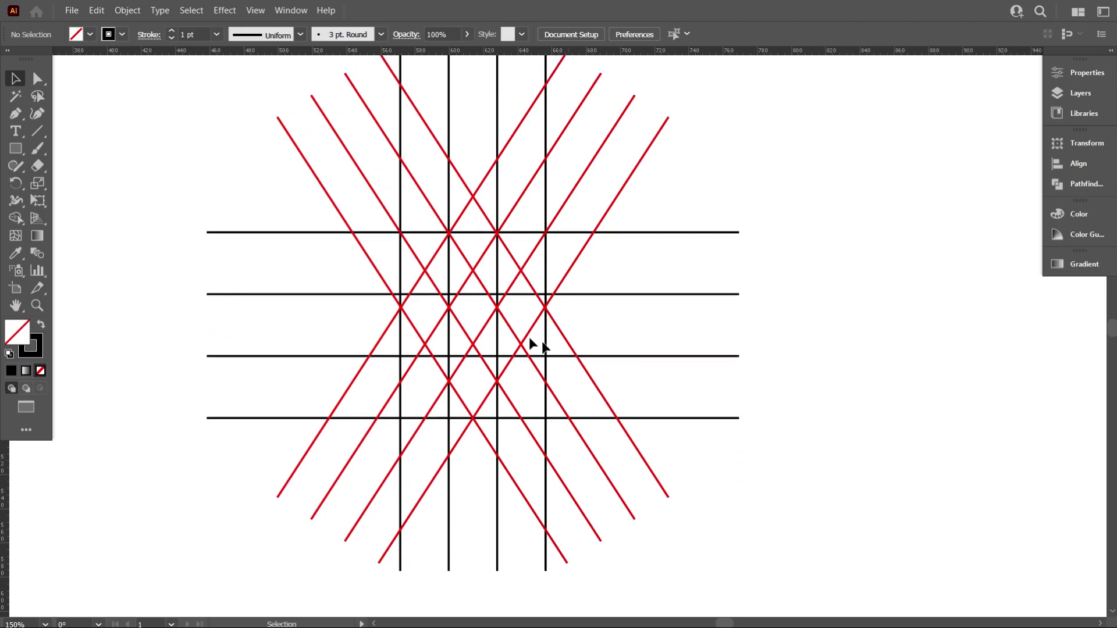
- Select all the black and red grid lines and set up the Shape Builder tool with a black fill
left_click_drag(103, 101, 844, 552)
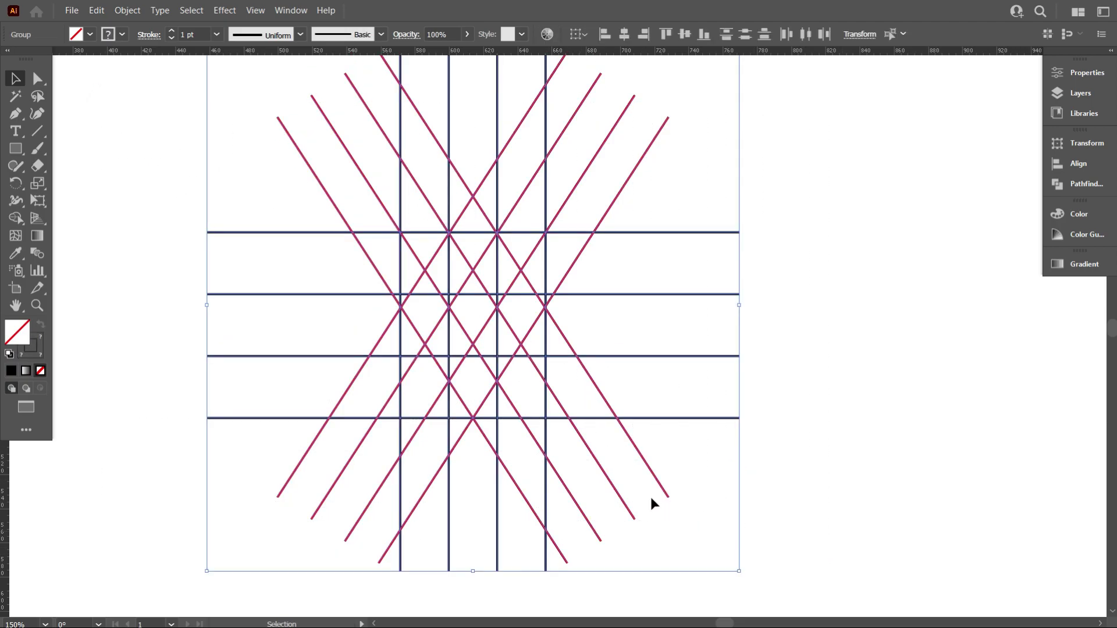
scroll(343, 408, "up", 1)
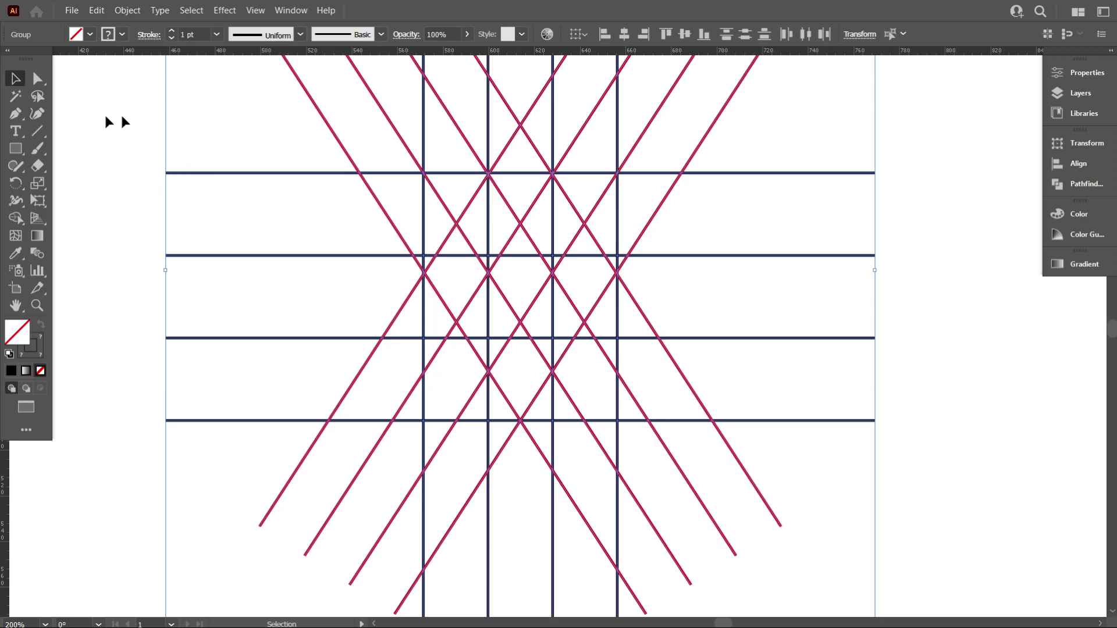
left_click(16, 218)
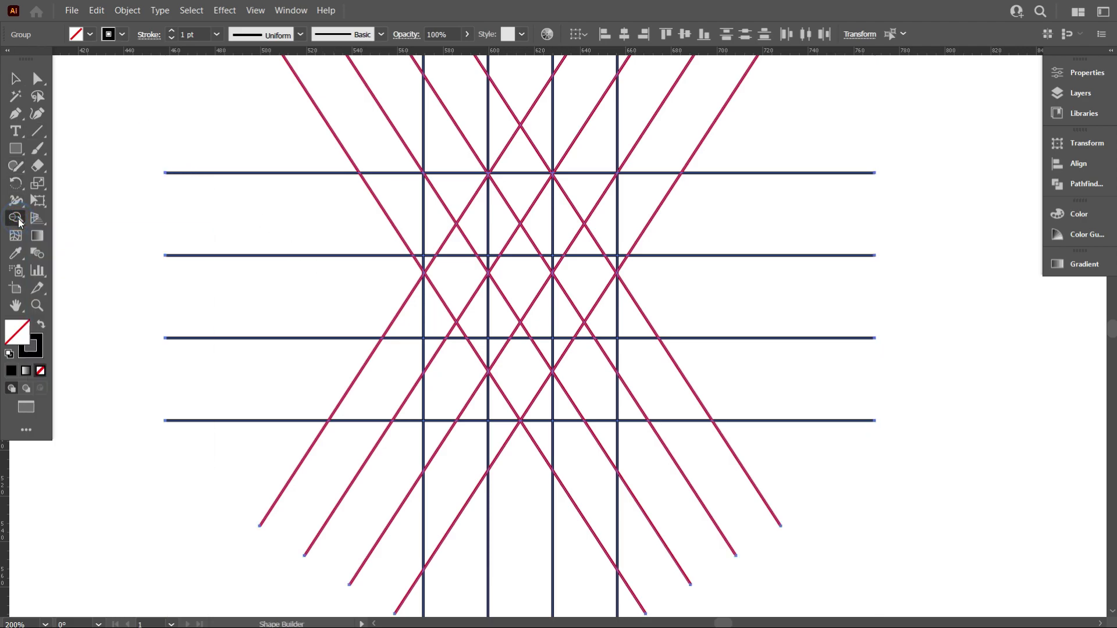
left_click(90, 37)
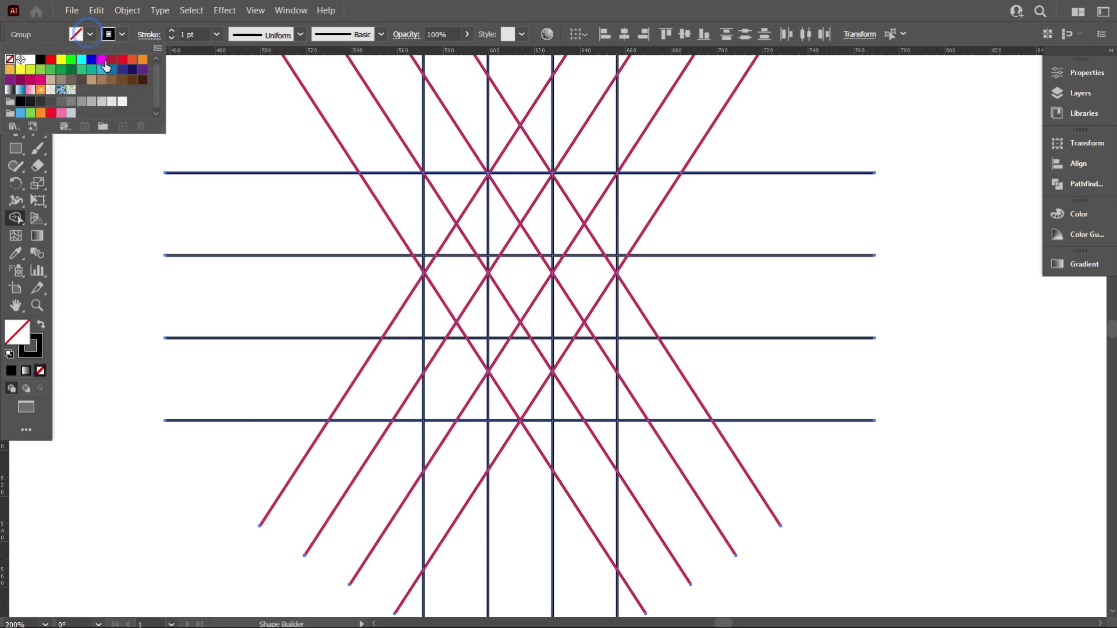
left_click(36, 60)
left_click(117, 230)
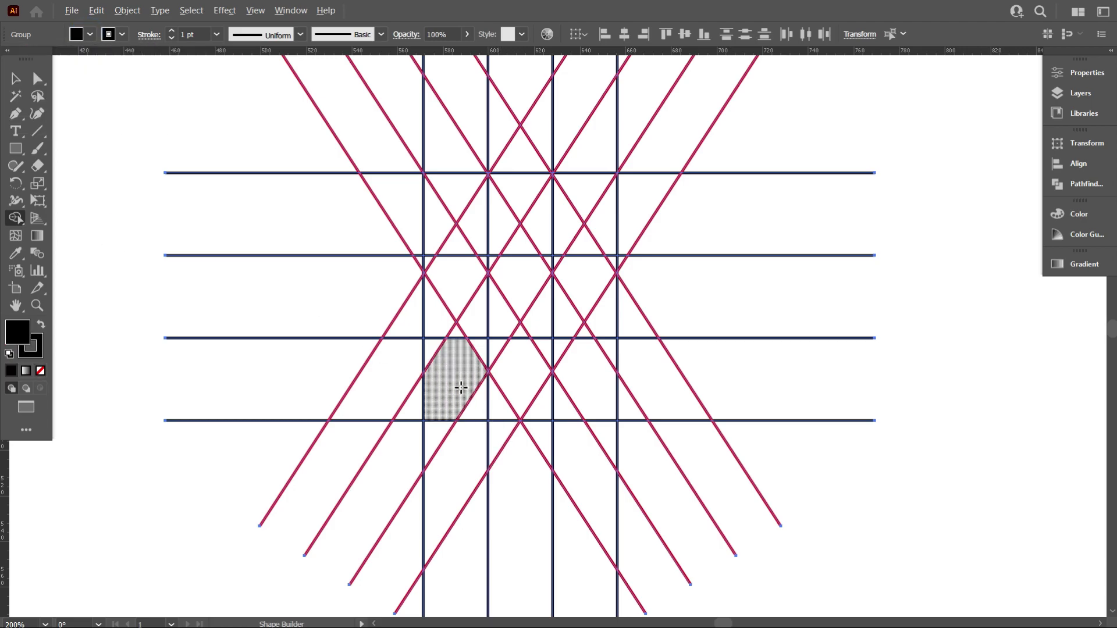
- Merge the grid regions between the diagonals into the black central V of the M
scroll(460, 384, "up", 1)
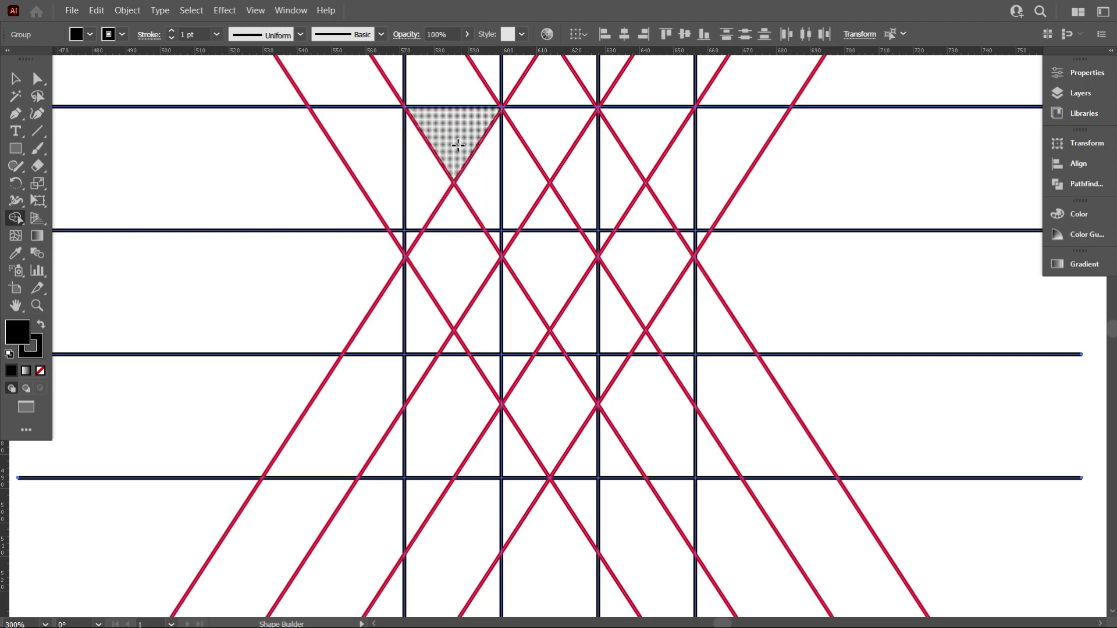
scroll(446, 138, "down", 1)
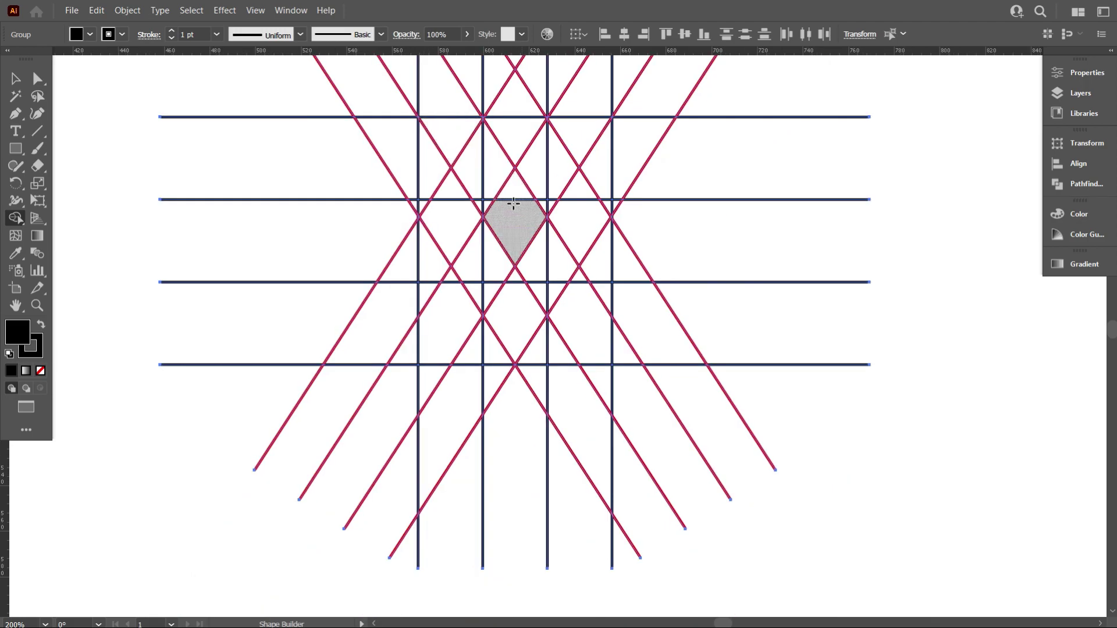
mouse_move(462, 135)
left_mouse_down()
mouse_move(512, 202)
mouse_move(576, 129)
mouse_move(578, 140)
left_mouse_up()
mouse_move(435, 152)
left_mouse_down()
mouse_move(466, 244)
mouse_move(451, 492)
left_mouse_up()
key("ctrl")
key("ctrl+z")
- Merge the regions of the M's left leg and fill the small gaps on both sides of the V
scroll(448, 319, "up", 1)
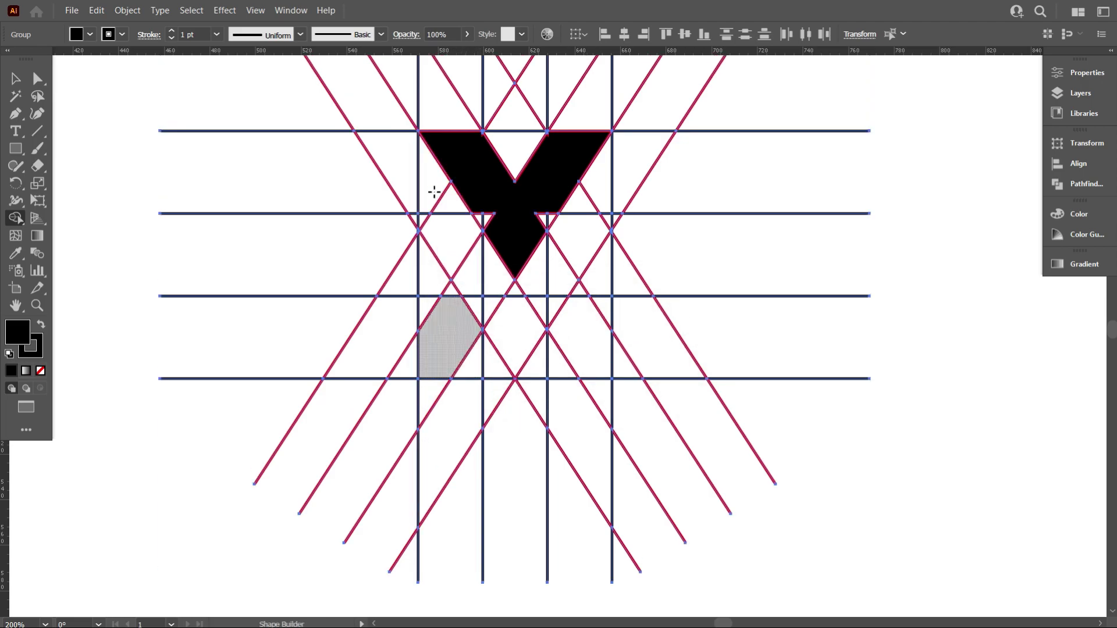
left_click_drag(431, 185, 472, 364)
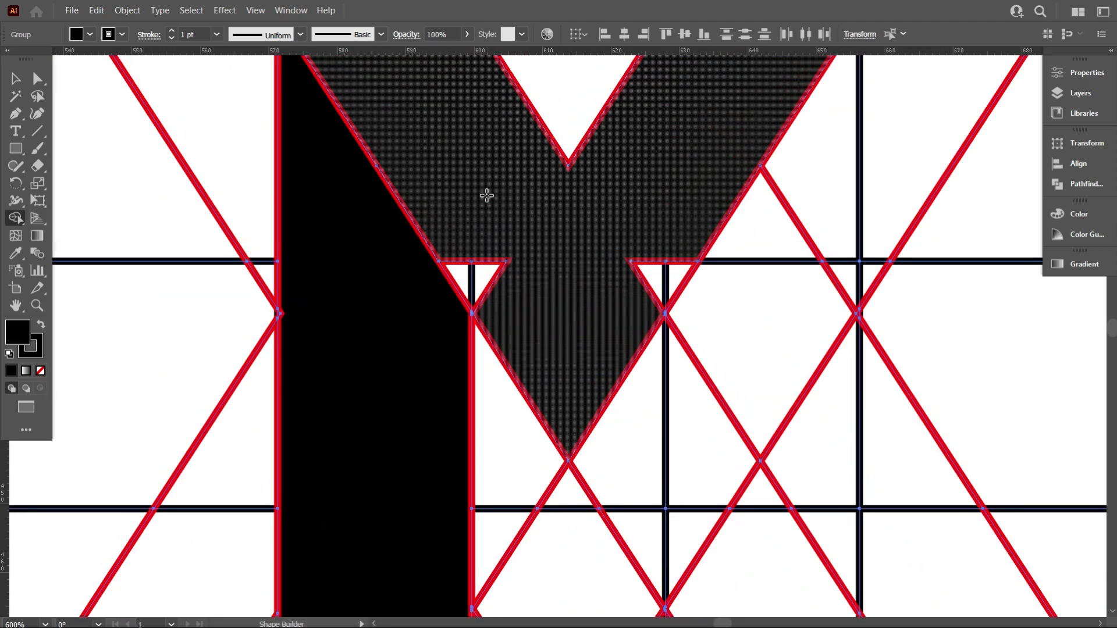
scroll(486, 192, "up", 3)
left_click_drag(500, 259, 508, 252)
left_click_drag(663, 279, 678, 221)
- Merge the regions of the M's right leg down to the lowest horizontal line
scroll(372, 259, "down", 2)
mouse_move(568, 237)
left_mouse_down()
mouse_move(576, 442)
mouse_move(605, 273)
left_mouse_up()
left_click(533, 407)
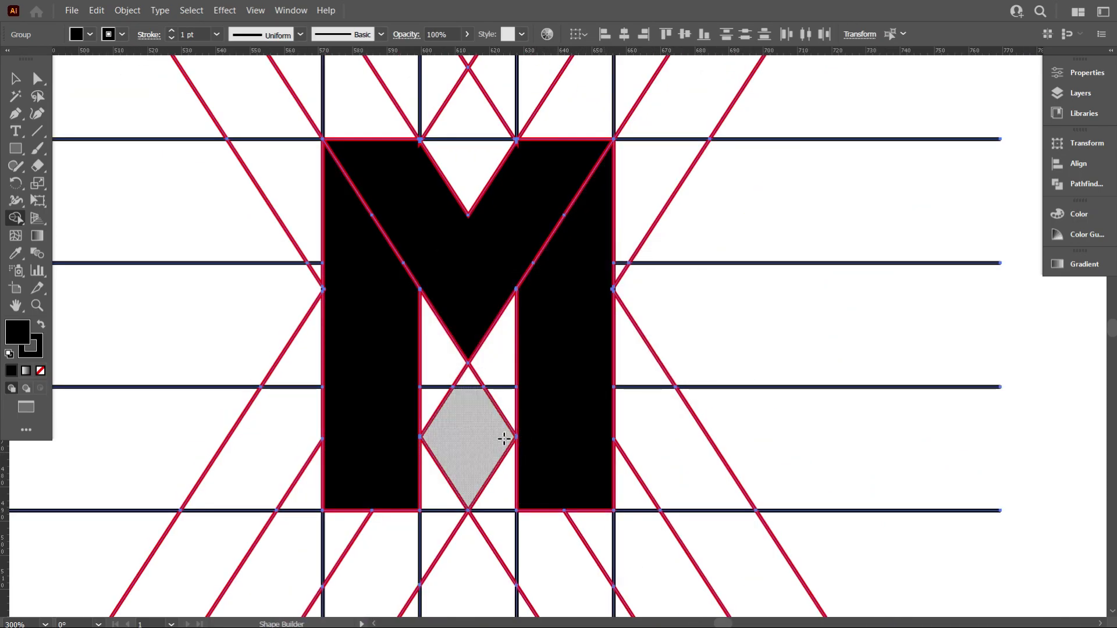
- Examine the M's edges and corners up close for leftover slivers and merge them into the black shapes
scroll(620, 289, "up", 4)
scroll(708, 368, "down", 4)
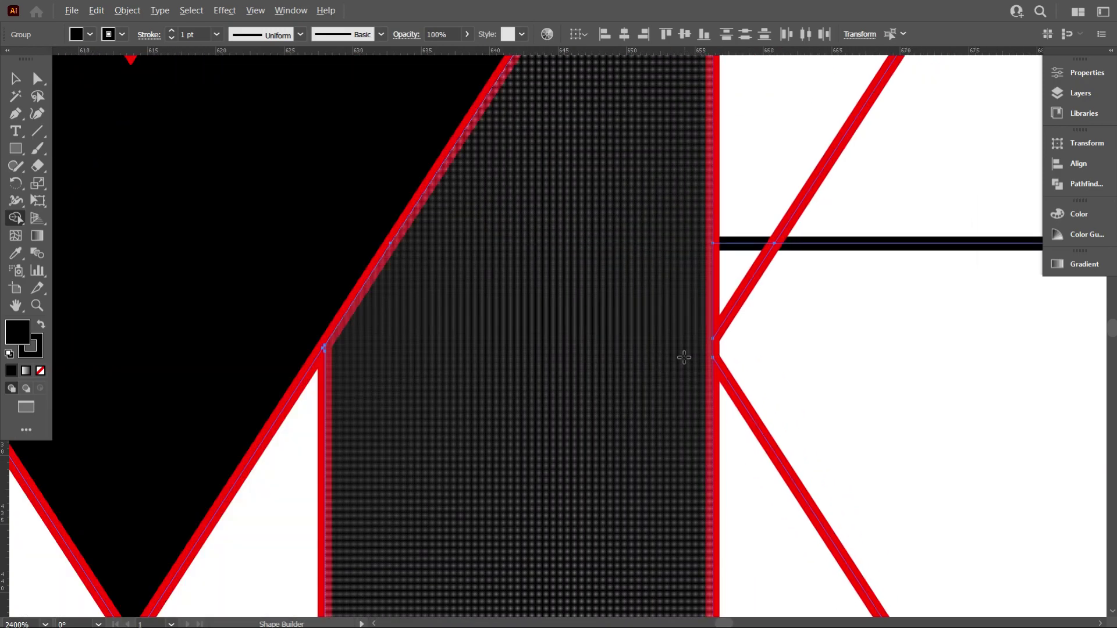
scroll(557, 202, "up", 4)
scroll(558, 202, "up", 2)
scroll(558, 202, "down", 5)
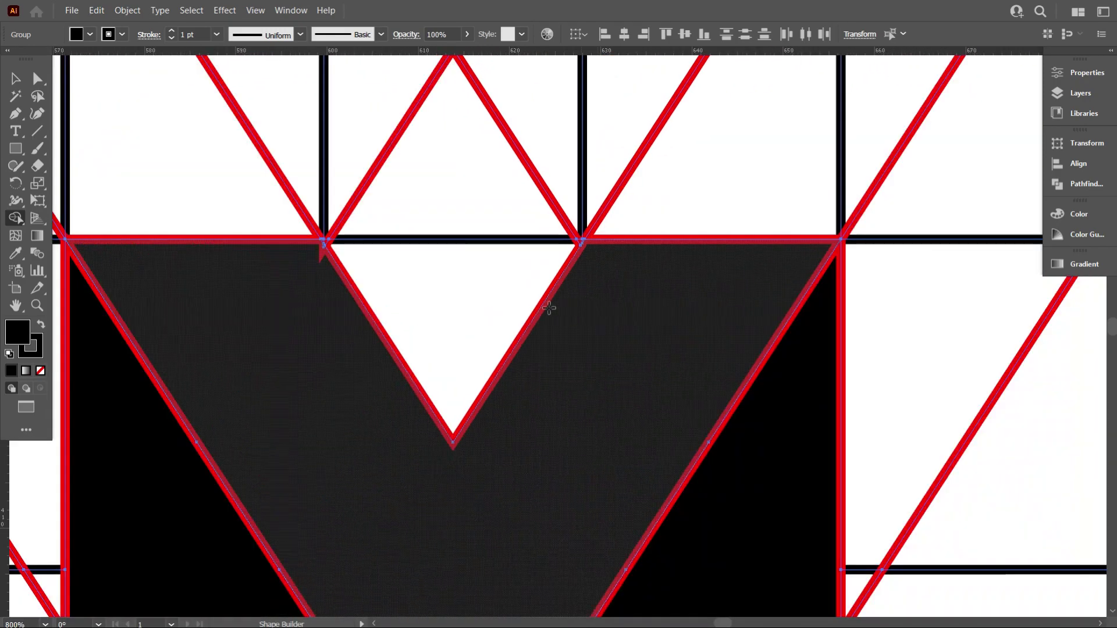
scroll(326, 226, "up", 5)
scroll(374, 256, "down", 5)
scroll(417, 333, "up", 2)
scroll(573, 242, "down", 2)
scroll(481, 429, "up", 2)
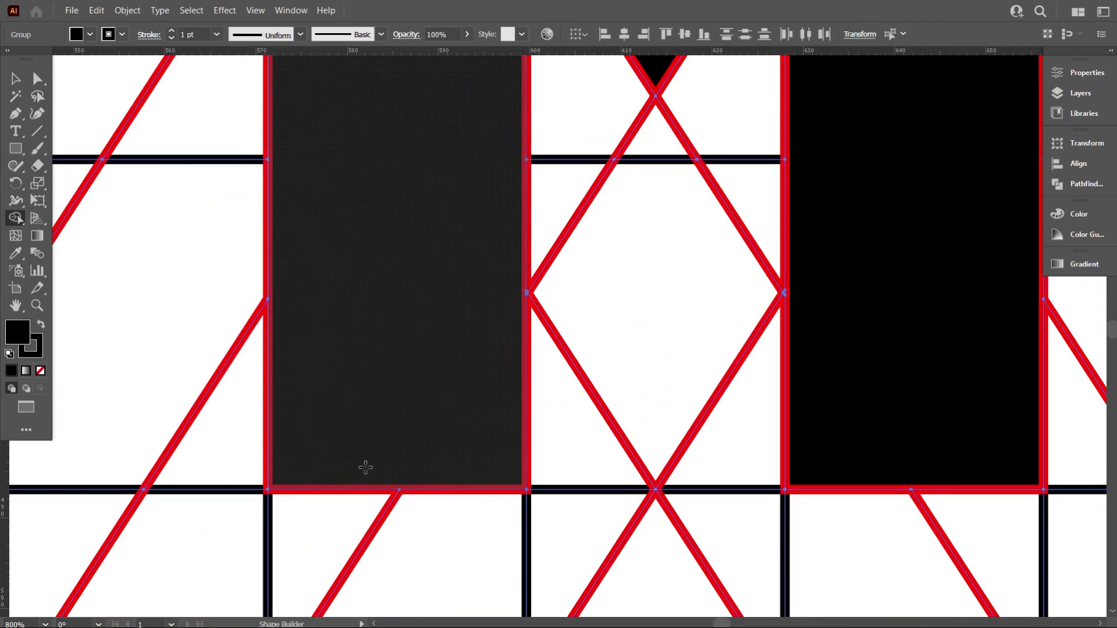
scroll(417, 258, "down", 1)
scroll(269, 159, "up", 3)
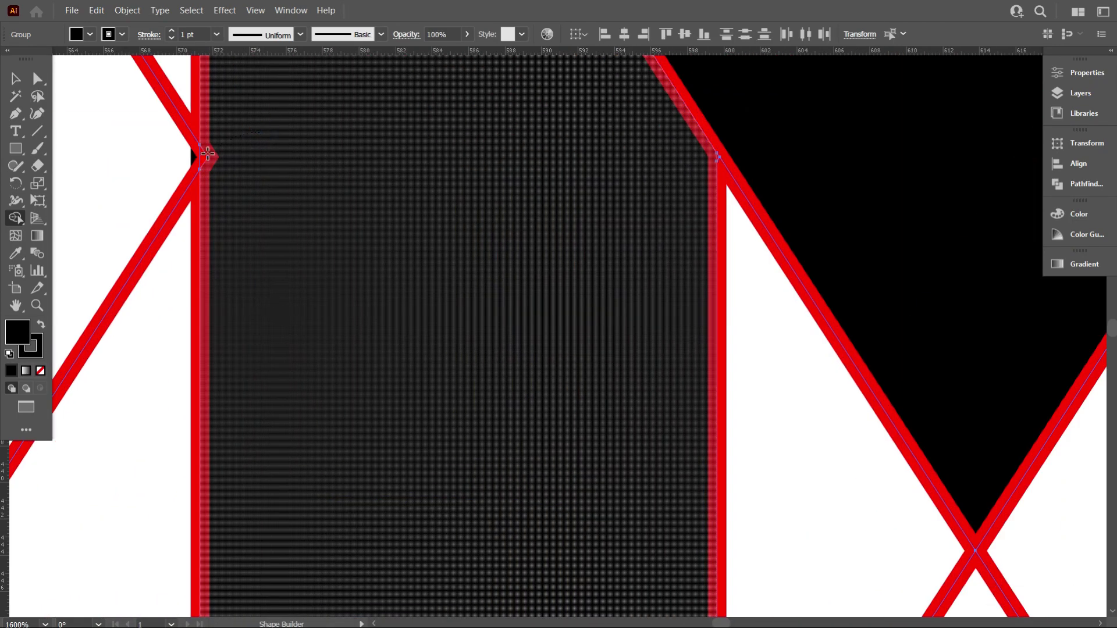
scroll(200, 158, "down", 3)
scroll(584, 177, "down", 2)
scroll(589, 173, "up", 3)
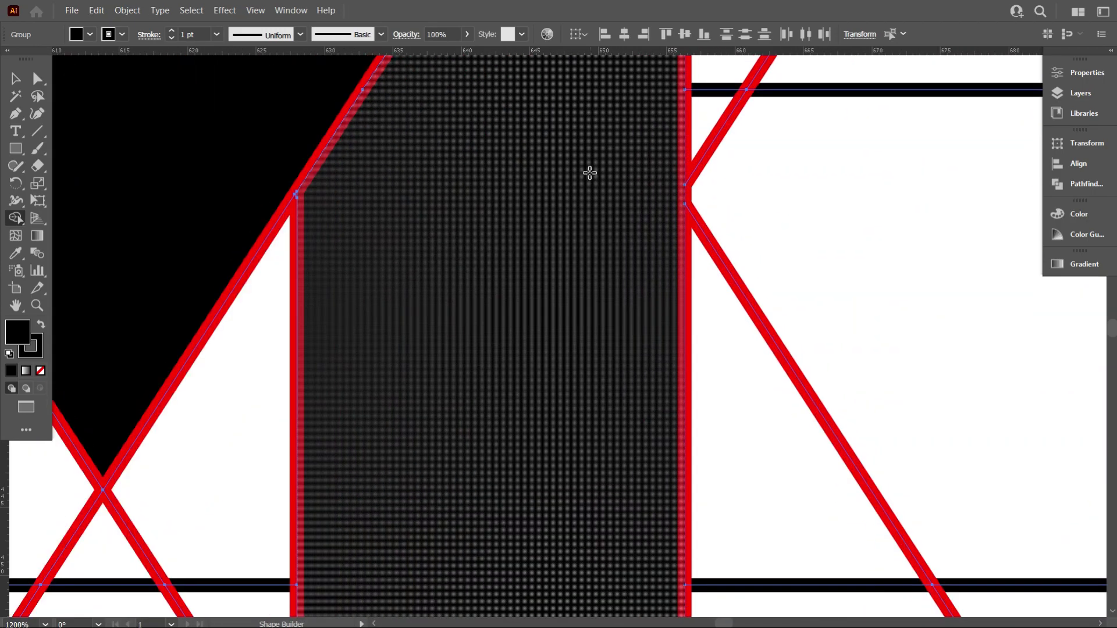
scroll(586, 249, "down", 2)
scroll(349, 232, "down", 3)
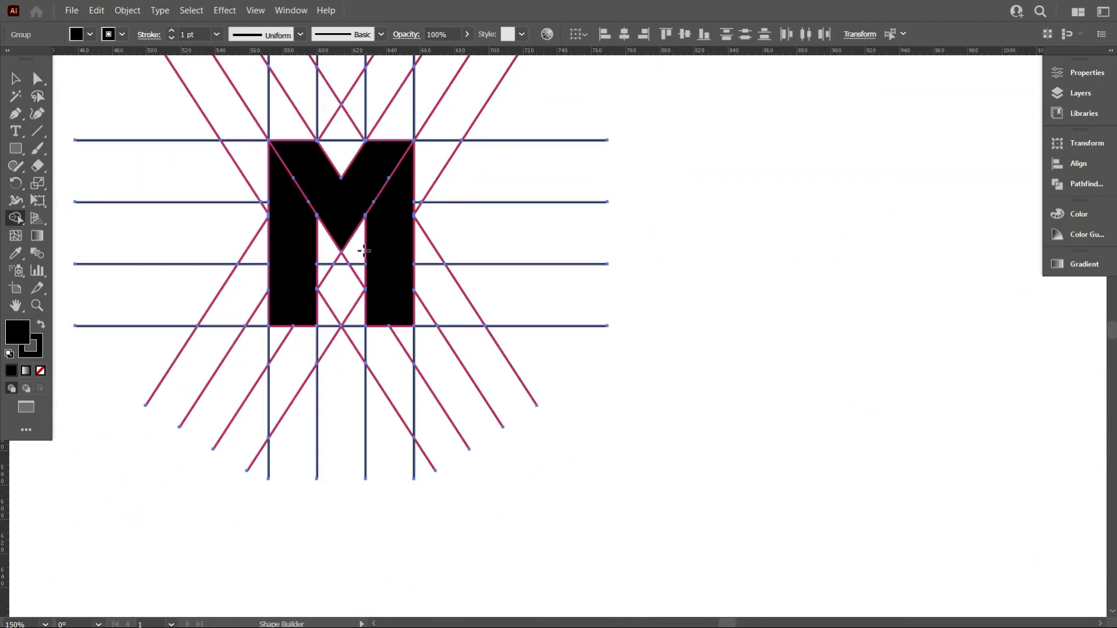
- Ungroup the diagonal group that contains the M's right leg and central V
left_click(19, 76)
left_click(827, 412)
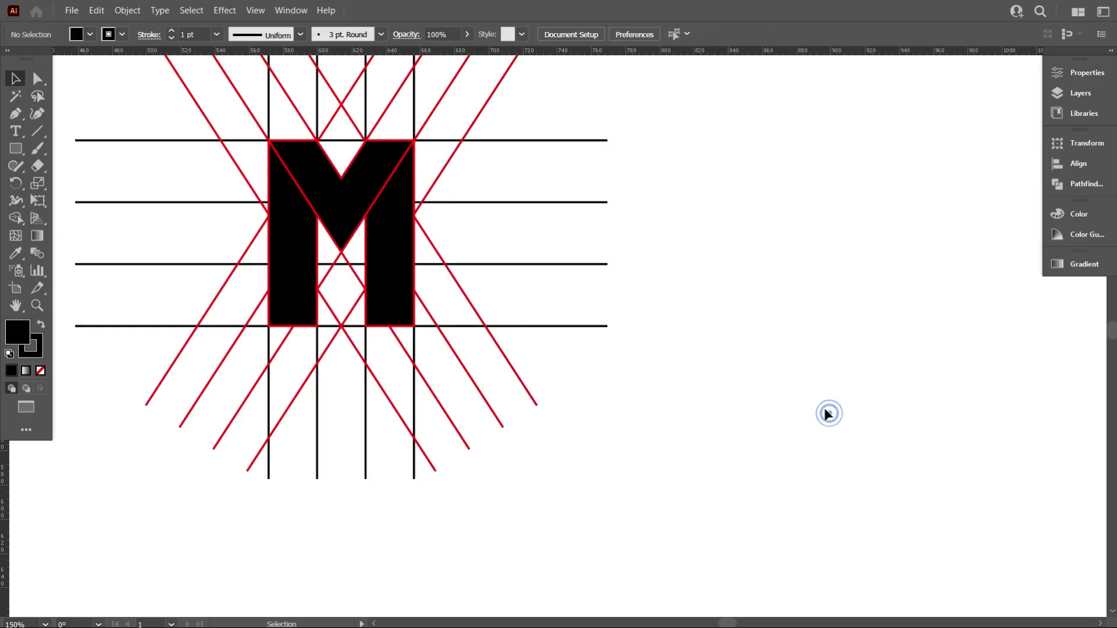
scroll(409, 282, "up", 2)
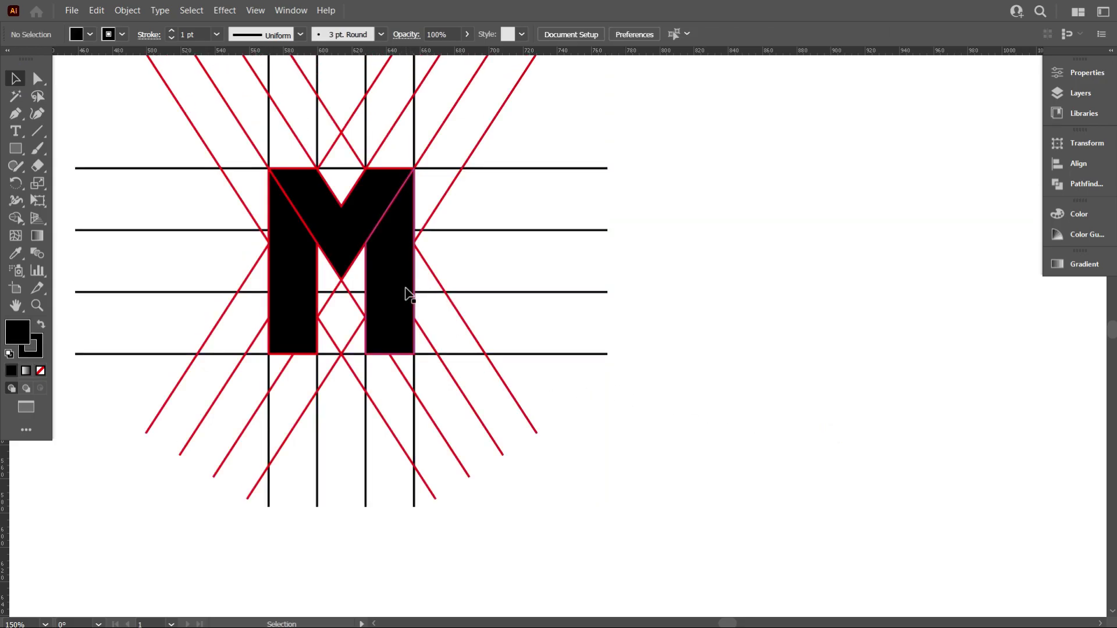
left_click(405, 287)
right_click(384, 263)
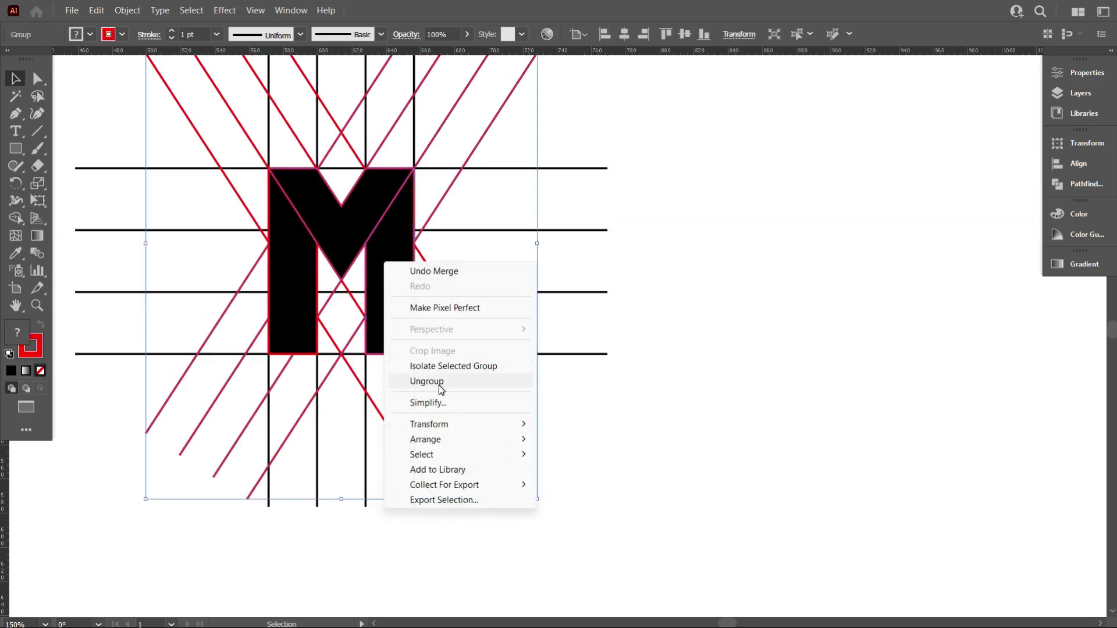
left_click(438, 382)
left_click(697, 447)
- Ungroup the other diagonal group, which contains the M's left leg
left_click(392, 268)
left_click(349, 227)
left_click(302, 308)
right_click(334, 193)
left_click(376, 311)
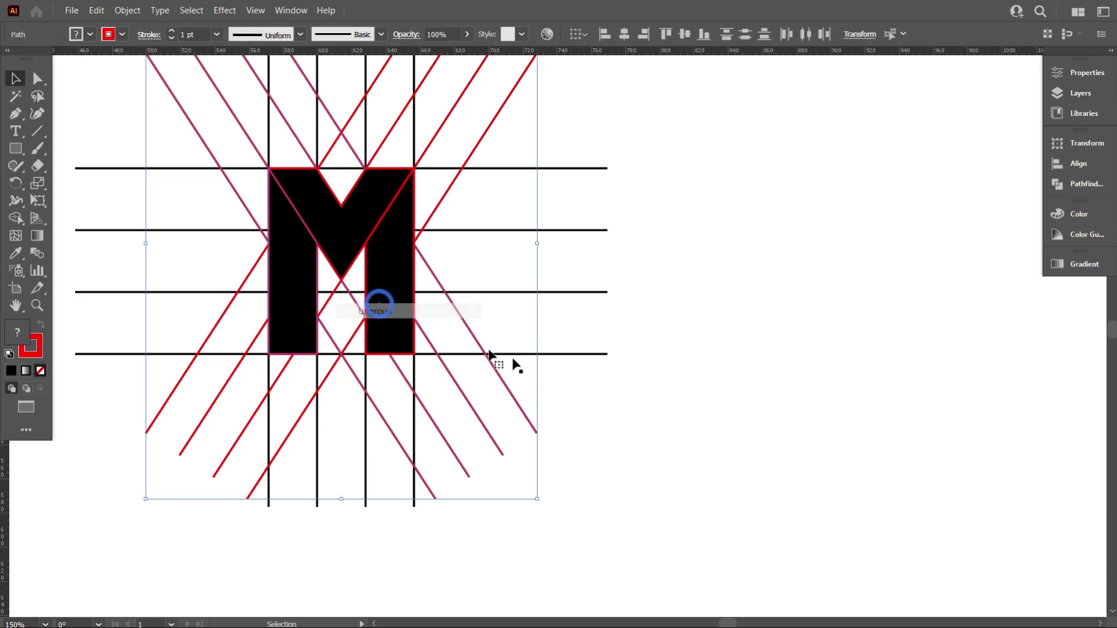
left_click(634, 409)
- Select the legs and central V of the M together and move them out of the grid into the empty space beside it
left_click(297, 291)
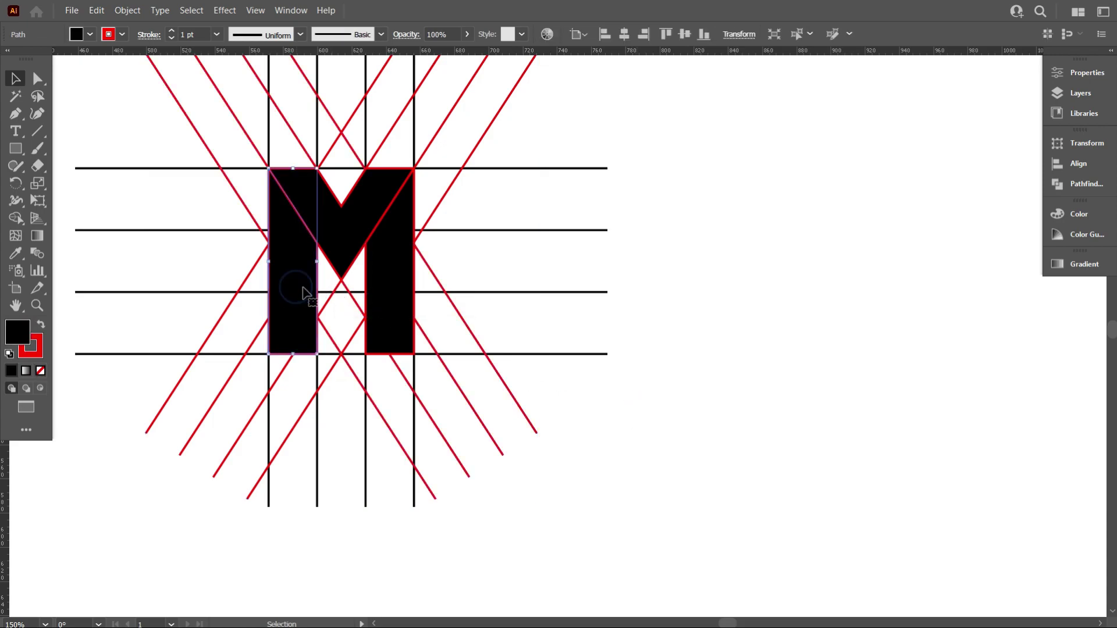
left_click(366, 221, "shift")
left_click_drag(330, 234, 821, 297)
scroll(468, 325, "down", 2)
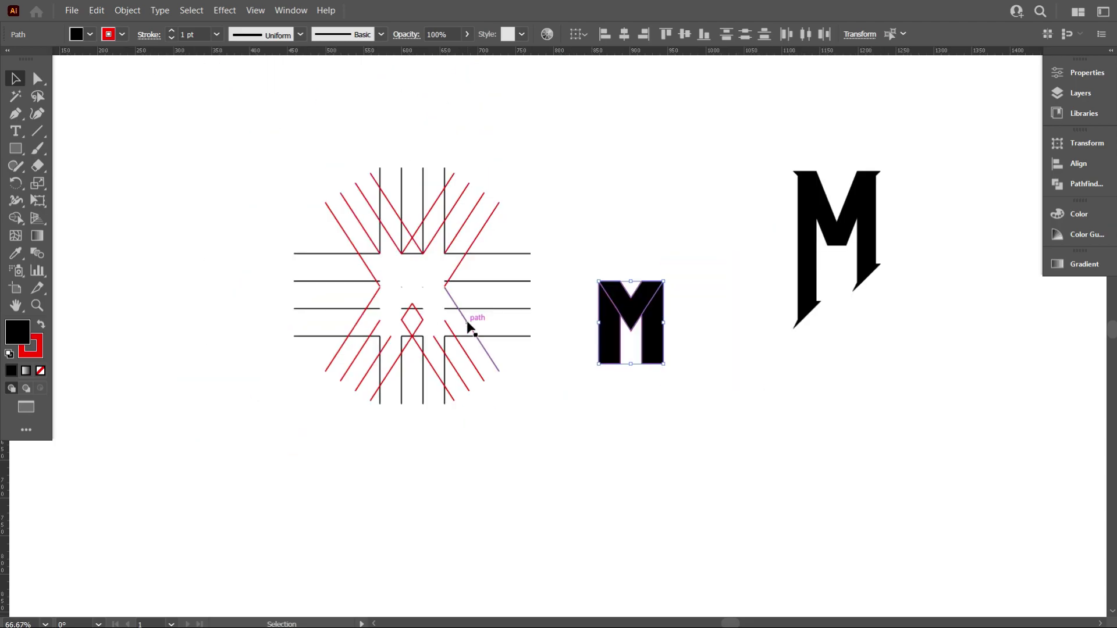
- Delete all the leftover black and red construction lines
left_click(205, 192)
left_click_drag(212, 162, 511, 435)
key("Delete")
- Move the M pieces to the cleared grid area and remove their red stroke
left_click_drag(465, 185, 716, 436)
left_click_drag(660, 355, 497, 326)
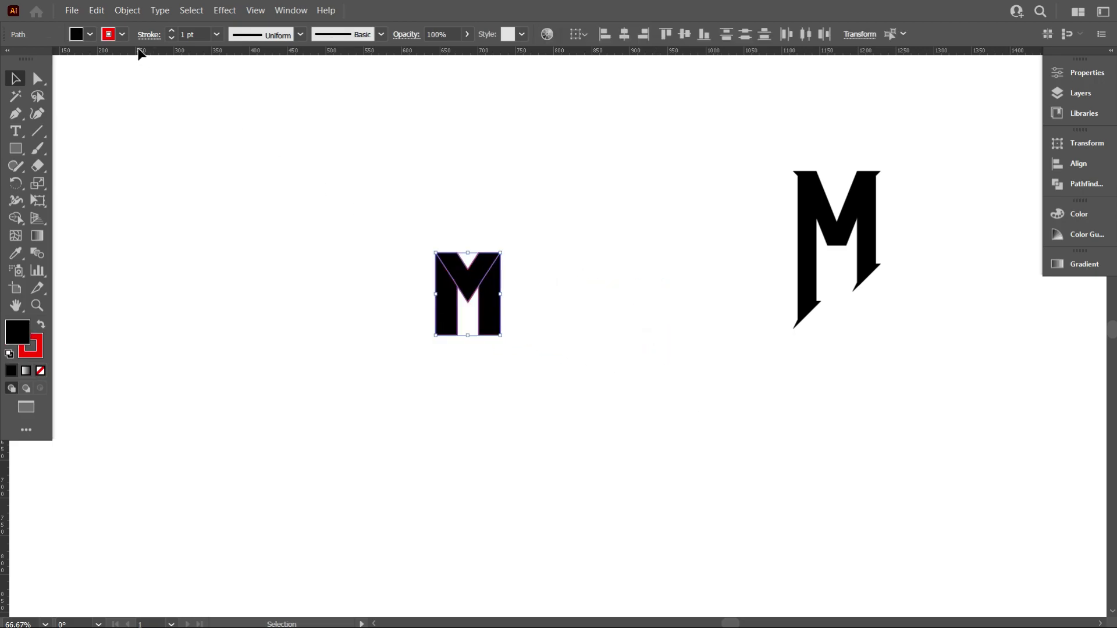
left_click(122, 34)
left_click(10, 60)
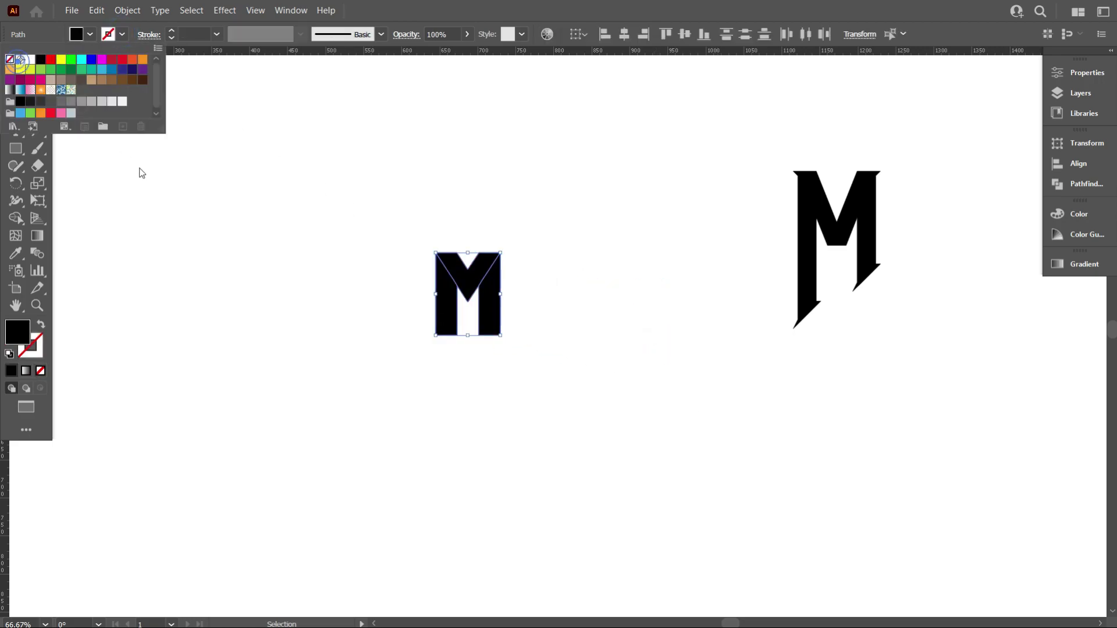
left_click(122, 155)
left_click(179, 212)
- Group the three pieces of the black M into one object
scroll(420, 294, "up", 1)
scroll(562, 386, "up", 1)
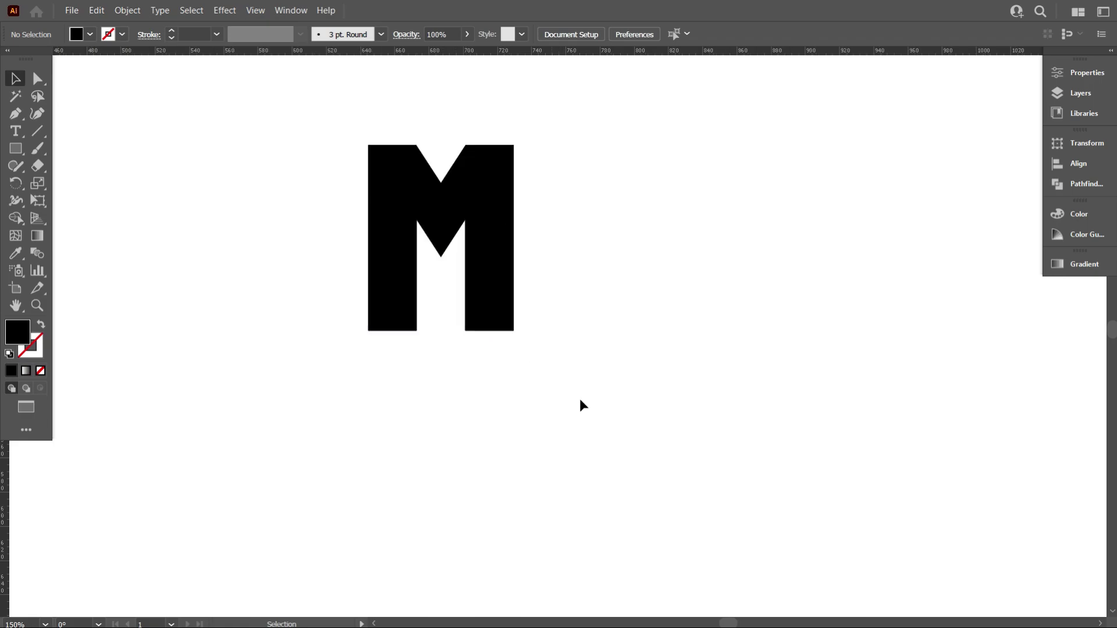
scroll(372, 391, "up", 1)
scroll(289, 294, "up", 1)
scroll(322, 291, "up", 1)
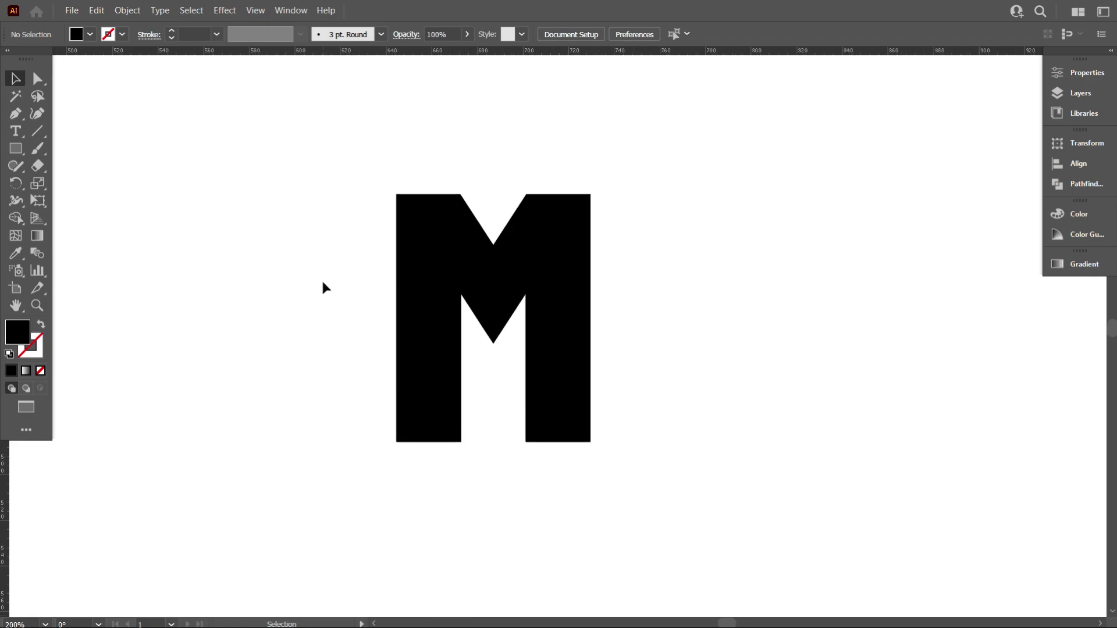
scroll(324, 287, "down", 1)
left_click_drag(303, 156, 613, 470)
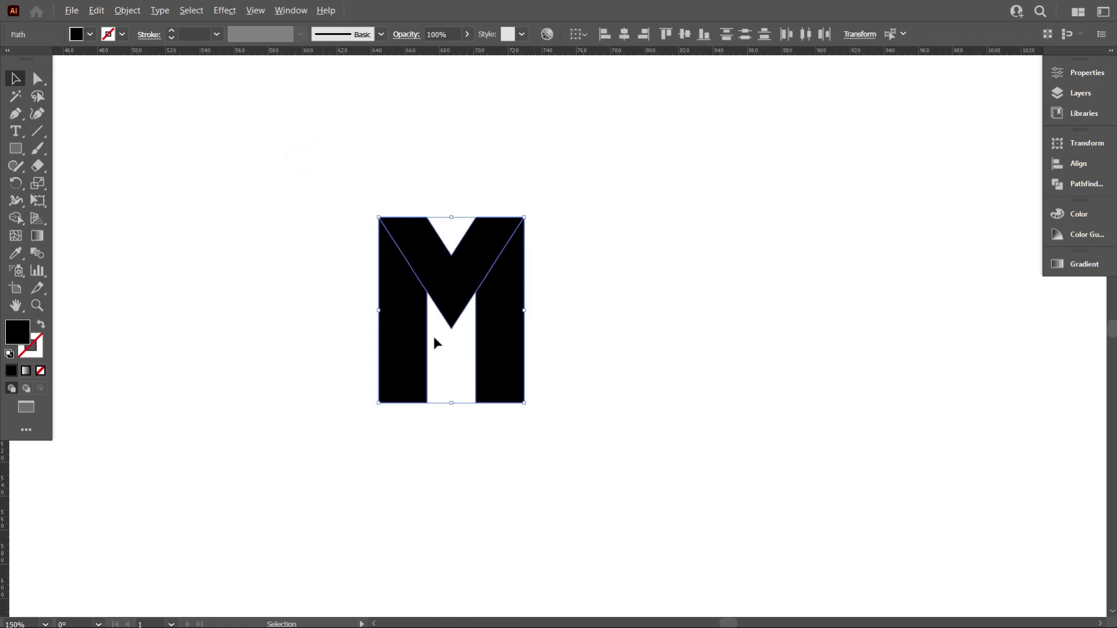
scroll(434, 336, "up", 1)
right_click(529, 258)
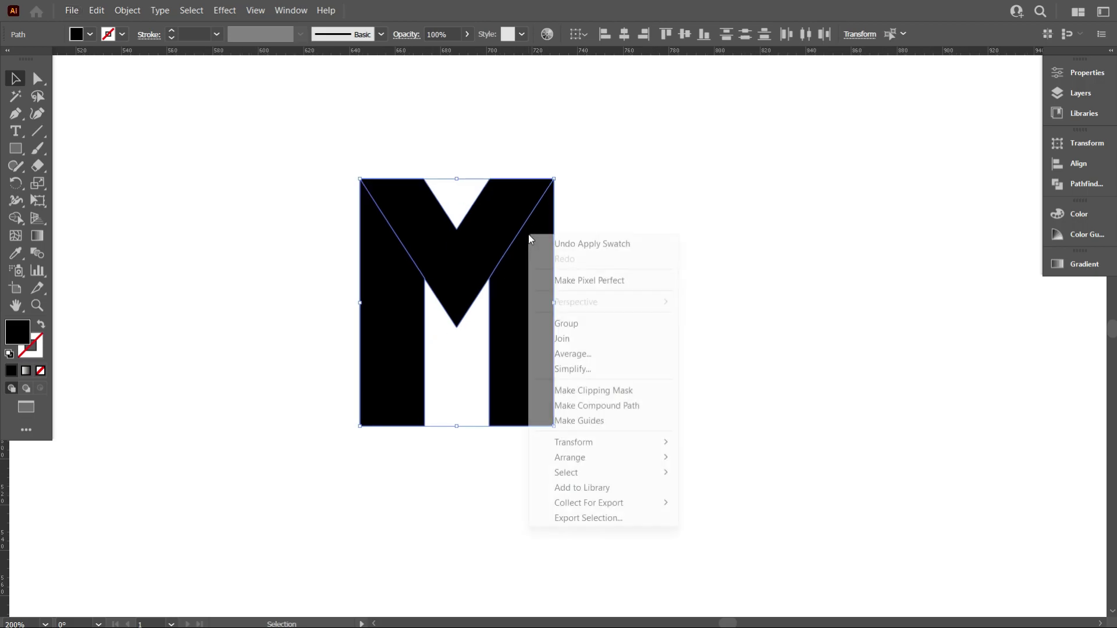
left_click(583, 324)
left_click(658, 344)
scroll(658, 344, "down", 1)
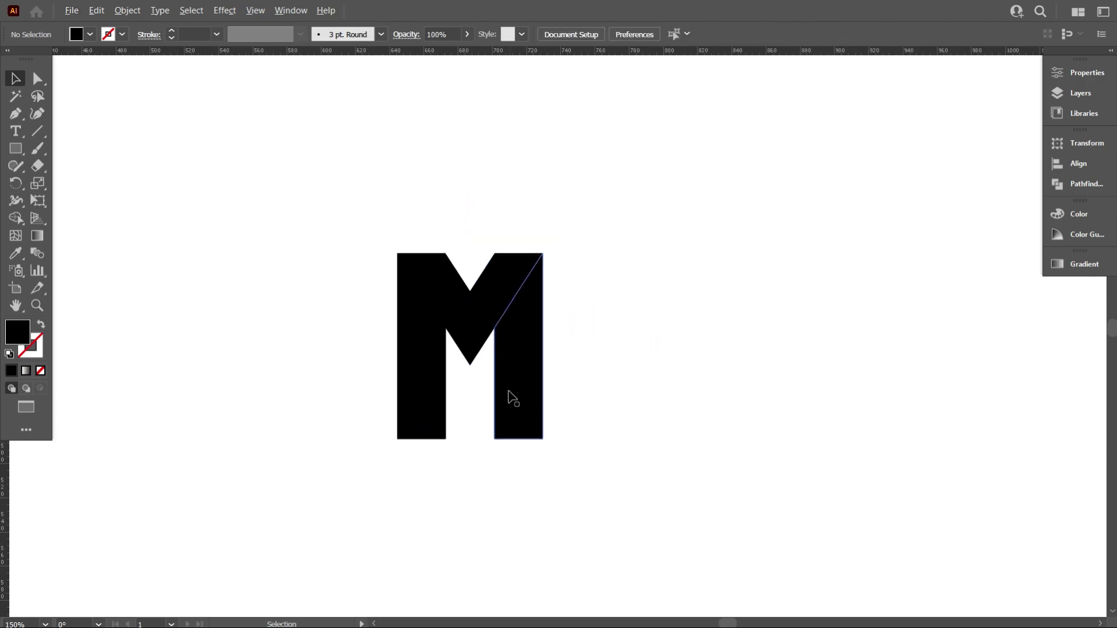
- Draw a black rectangle about 85 px wide that exactly covers the whole M, from its baseline to its top edge
scroll(579, 440, "down", 3)
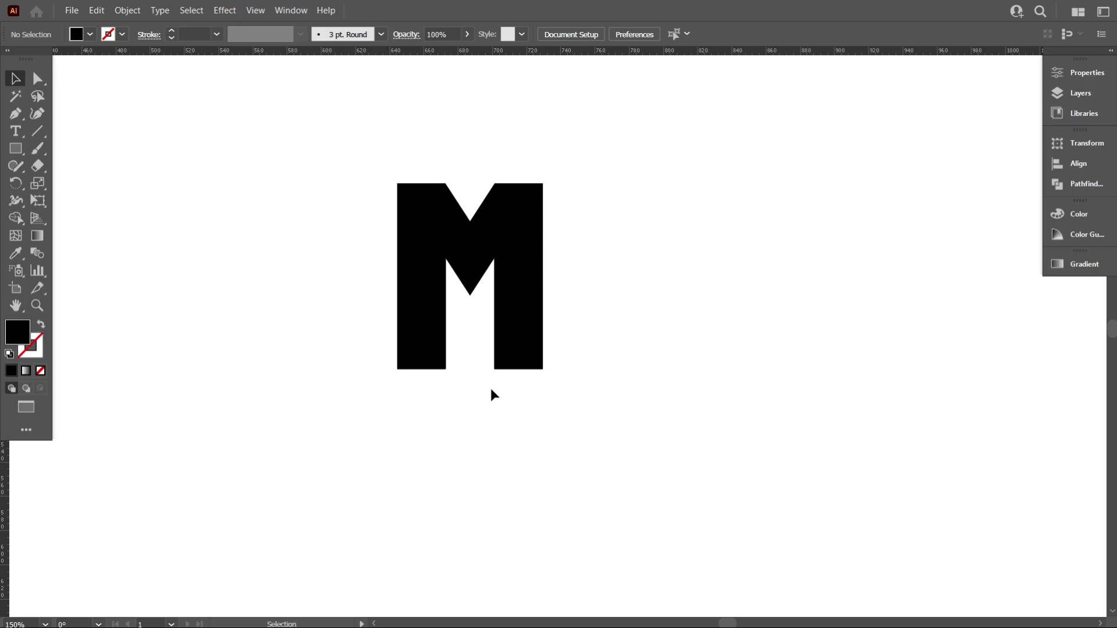
scroll(487, 390, "up", 1)
scroll(484, 391, "up", 1)
scroll(484, 391, "up", 1)
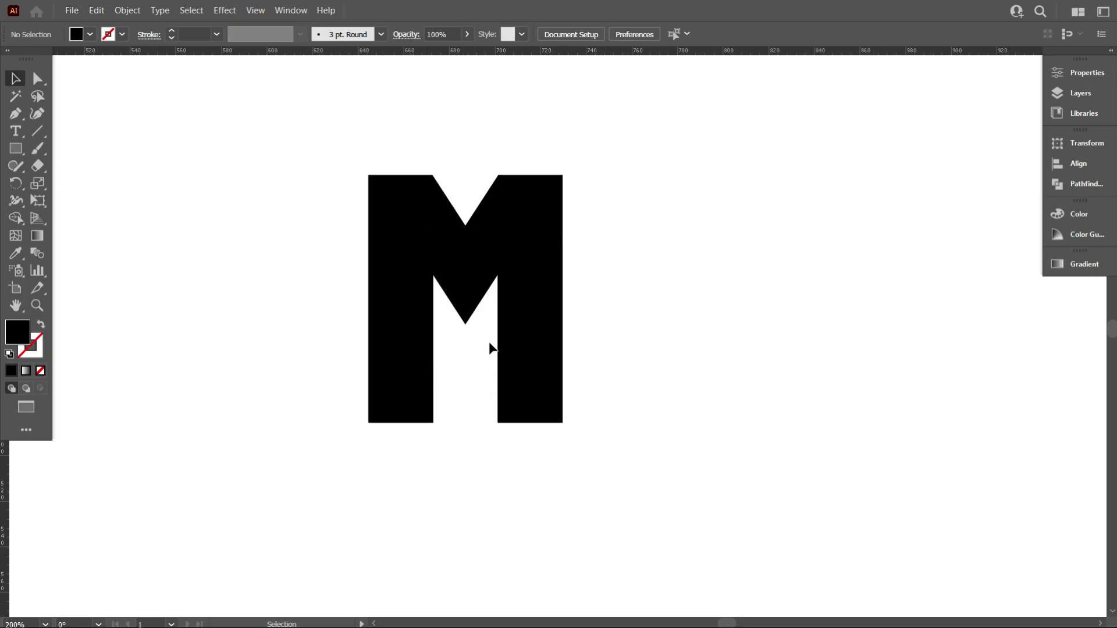
scroll(471, 338, "up", 1)
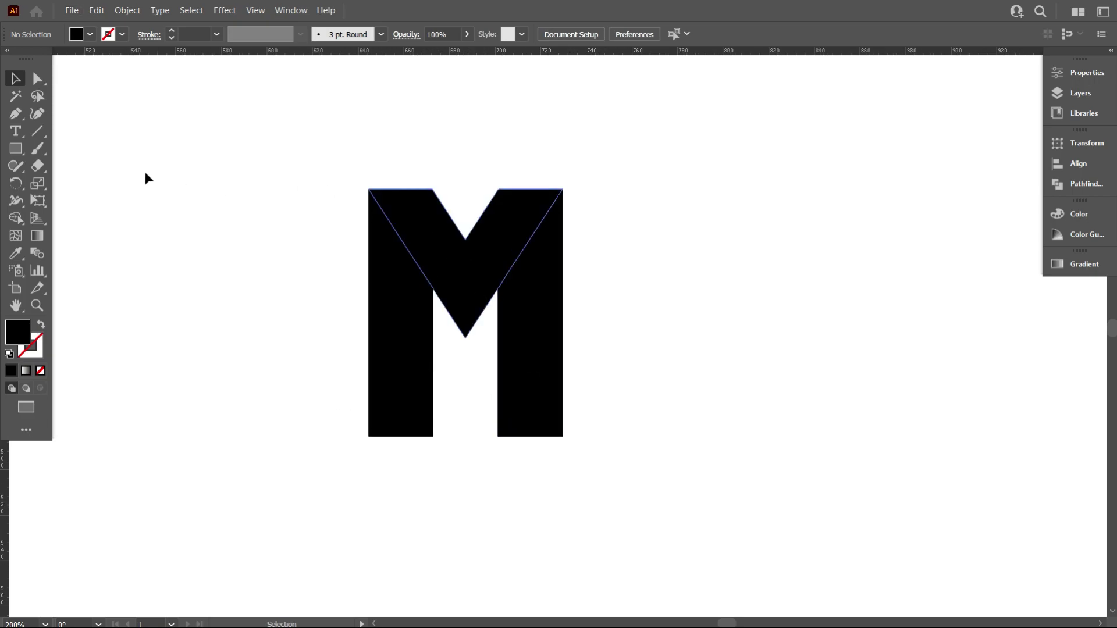
left_click(16, 148)
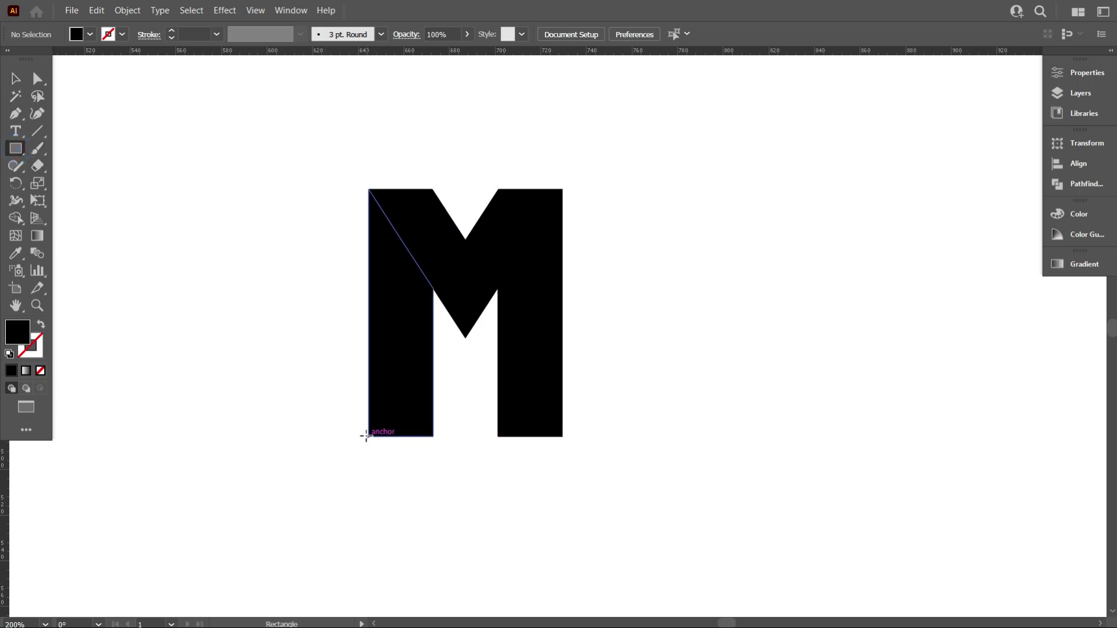
scroll(366, 435, "up", 2)
left_click_drag(372, 441, 760, 291)
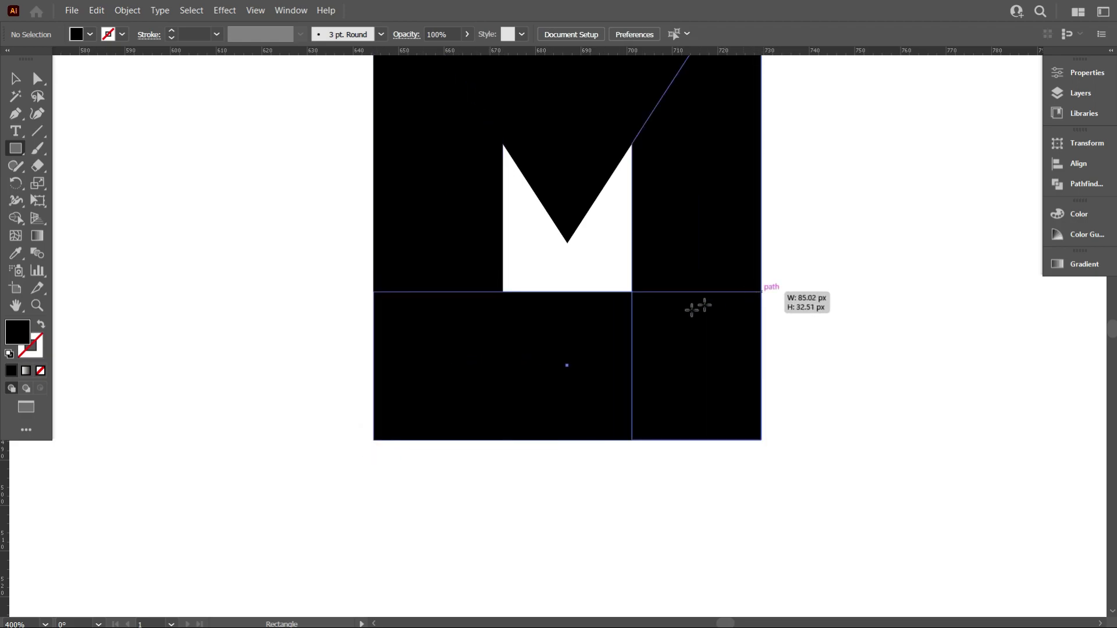
scroll(495, 335, "down", 3)
left_click_drag(518, 314, 531, 185)
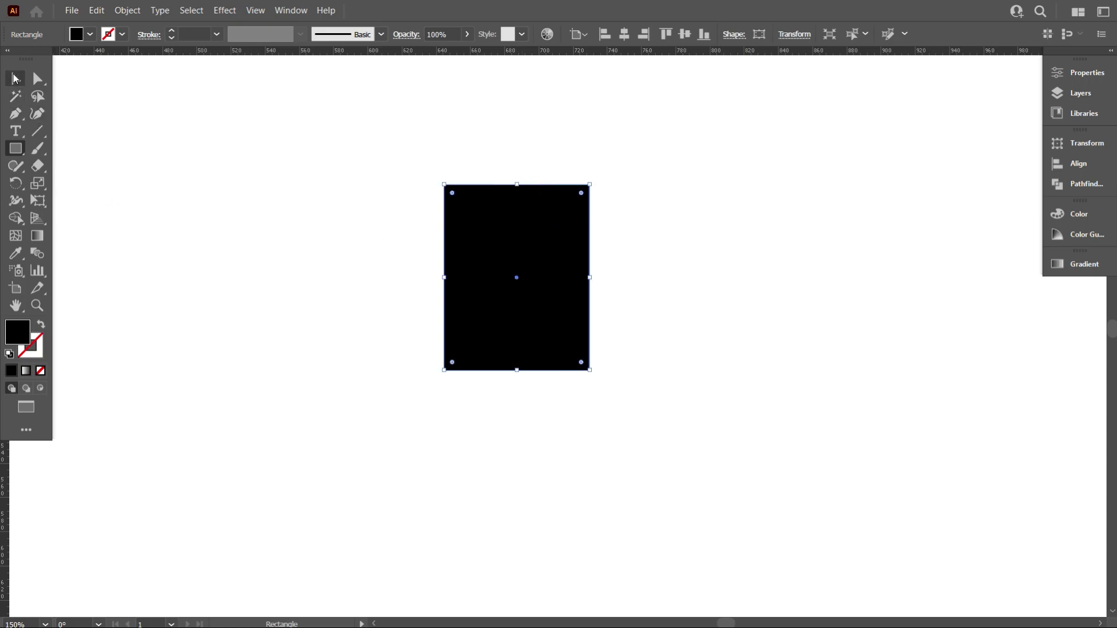
- Fill the rectangle over the M with blue and set its opacity to 60%
left_click(16, 79)
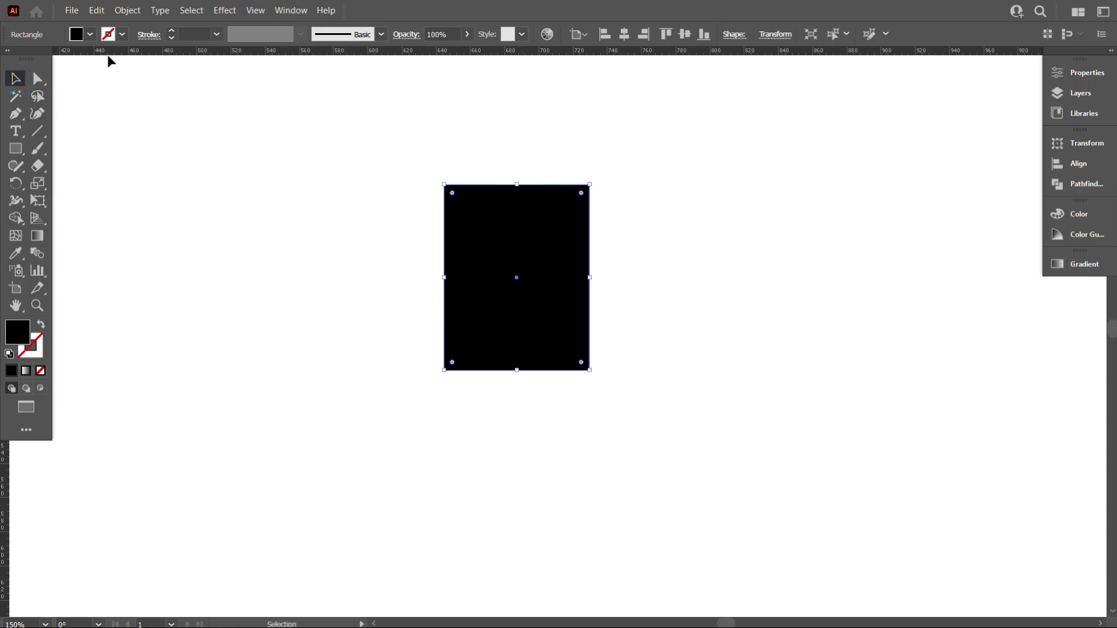
left_click(90, 35)
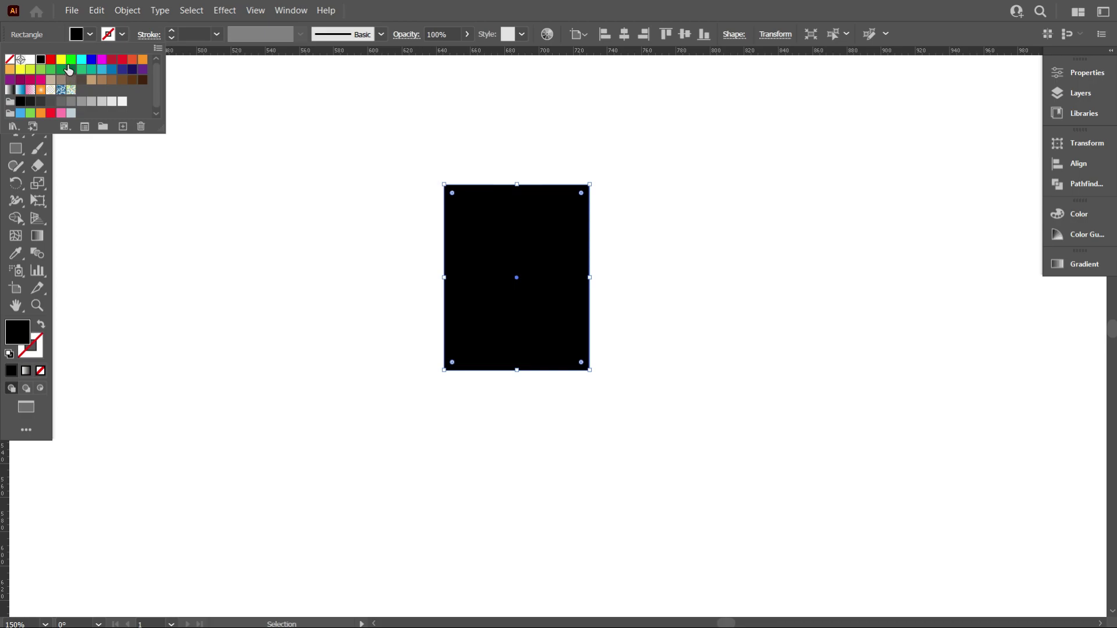
left_click(91, 64)
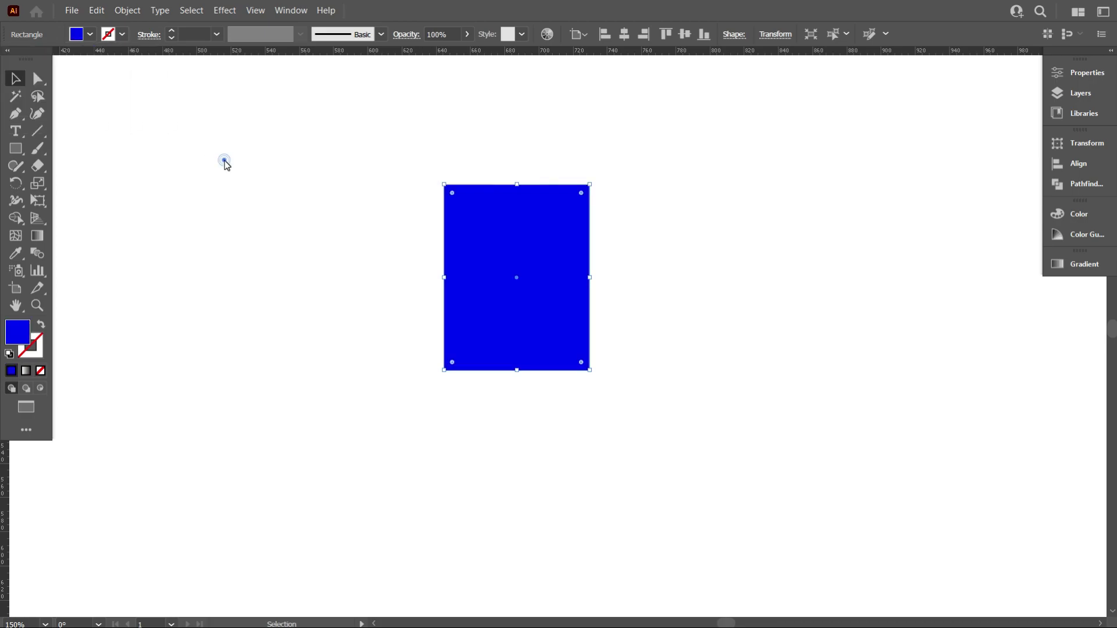
left_click(441, 36)
type("60")
key("Return")
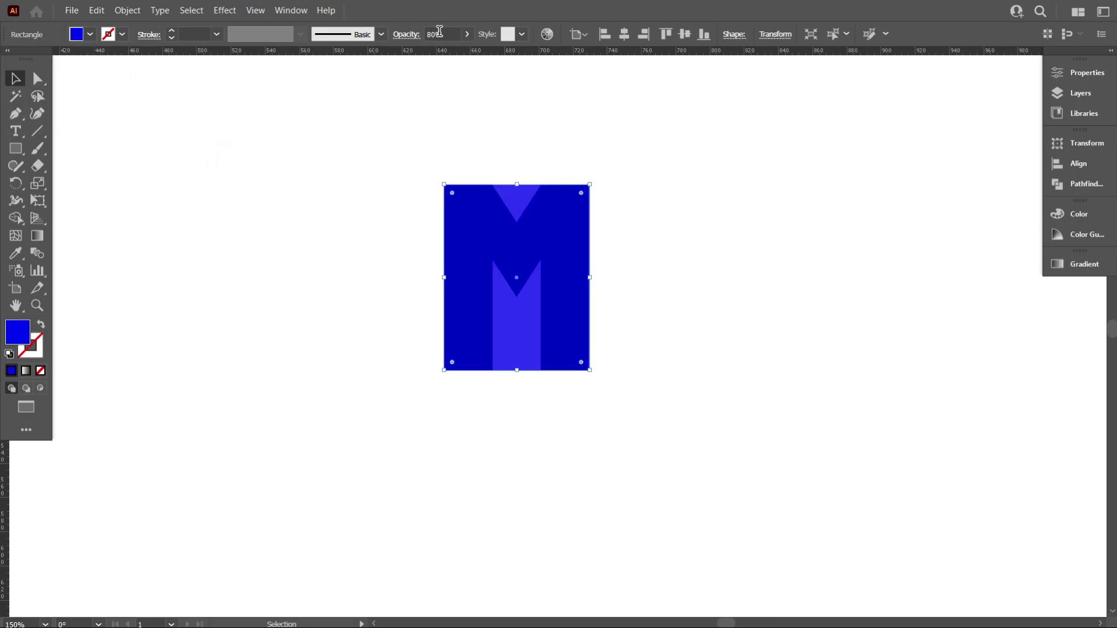
left_click(234, 207)
- Round the lower-left corner of the blue rectangle with a large radius reaching about the middle of its base
scroll(616, 418, "up", 1)
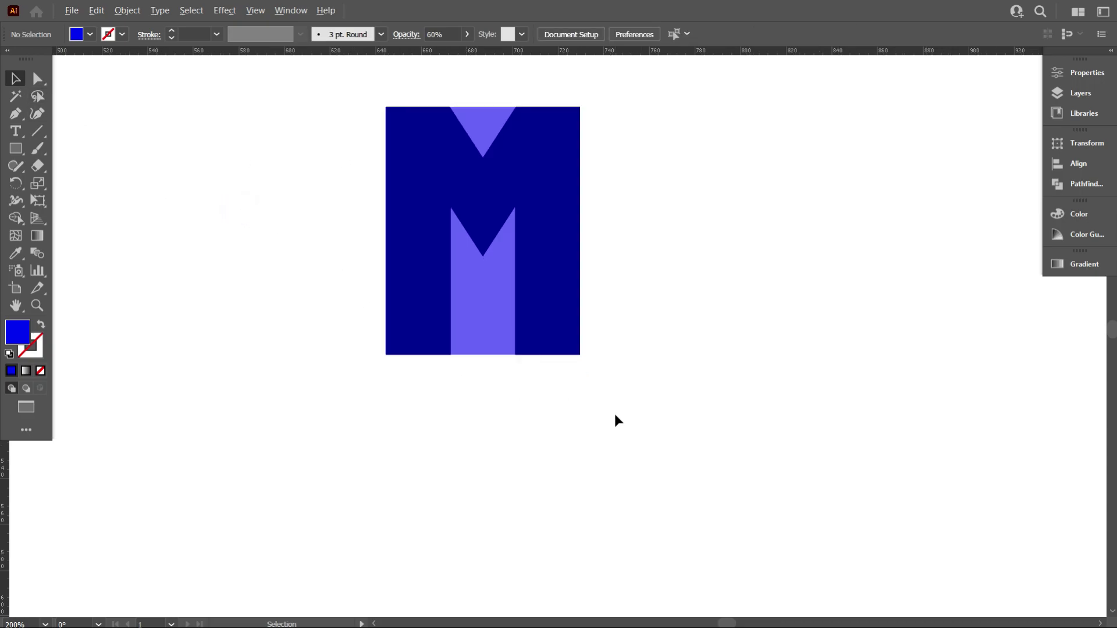
scroll(583, 416, "up", 1)
left_click(438, 326)
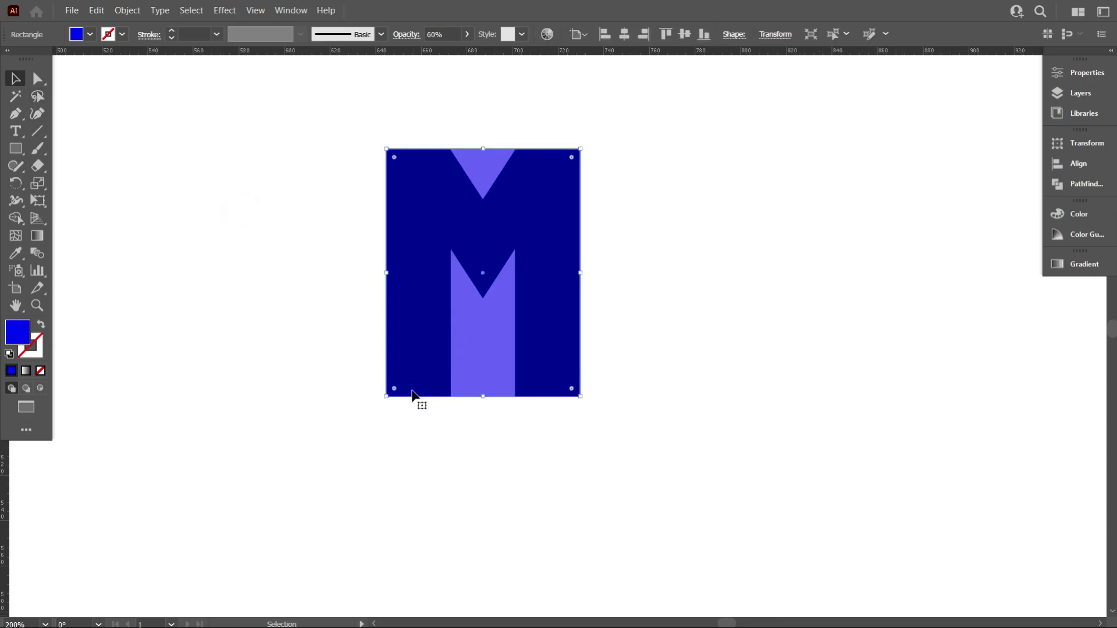
left_click_drag(395, 389, 525, 305)
left_click(609, 424)
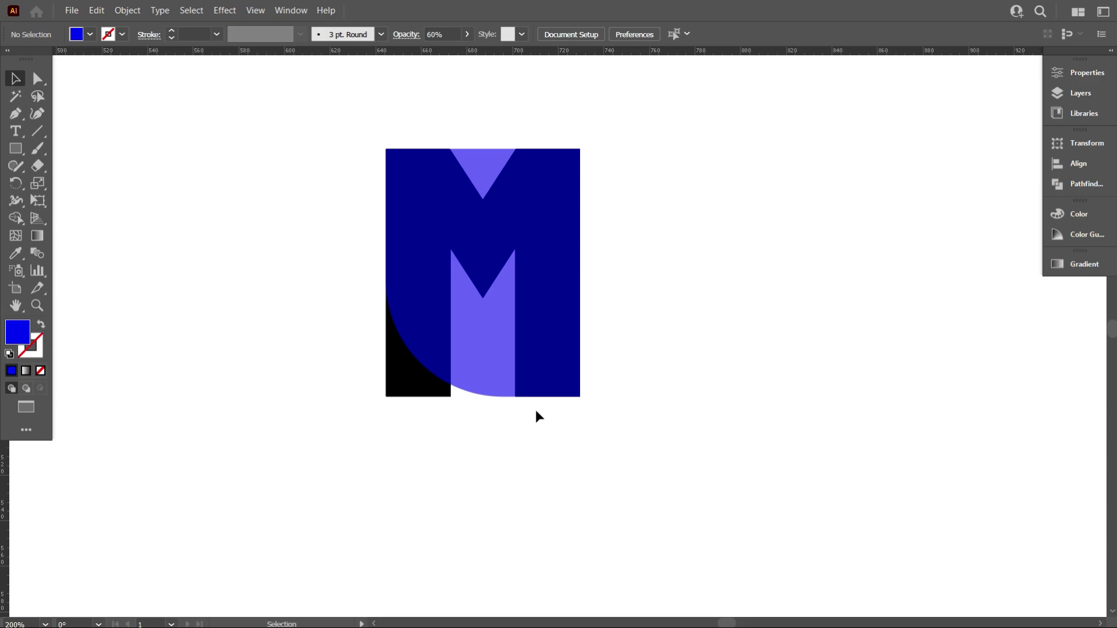
left_click(497, 326)
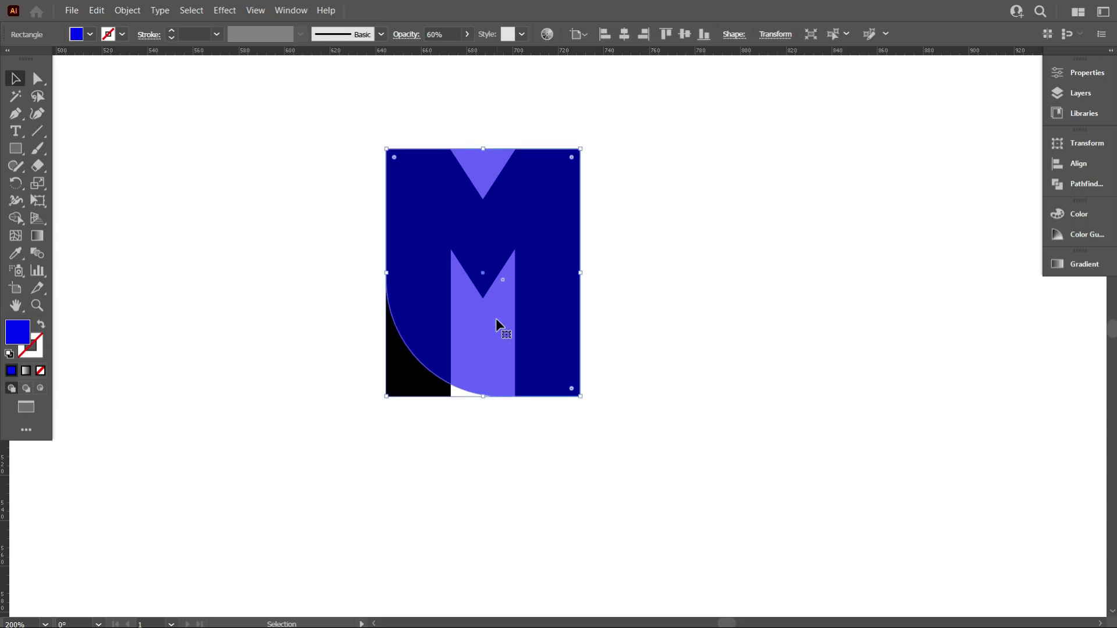
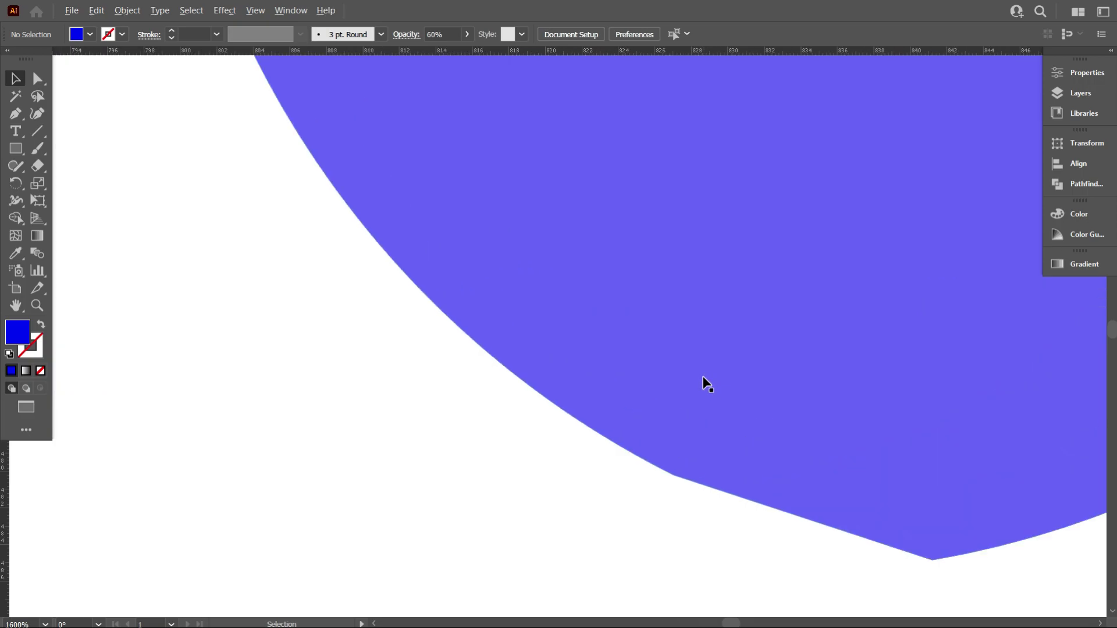
- Place a copy of the blue shield lying over the M in the empty space to its left
scroll(703, 376, "down", 8)
left_click(565, 396)
left_click_drag(515, 354, 197, 298)
- Delete the blue shield covering the M and the spare shield to its right
left_click(469, 347)
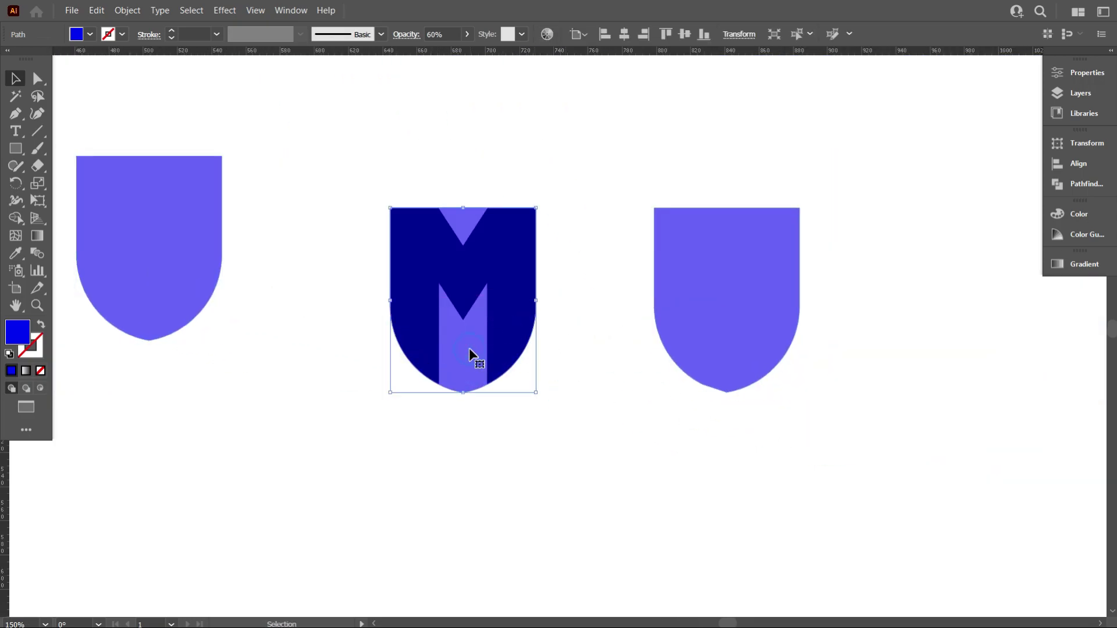
key("Delete")
left_click_drag(784, 438, 666, 247)
key("Delete")
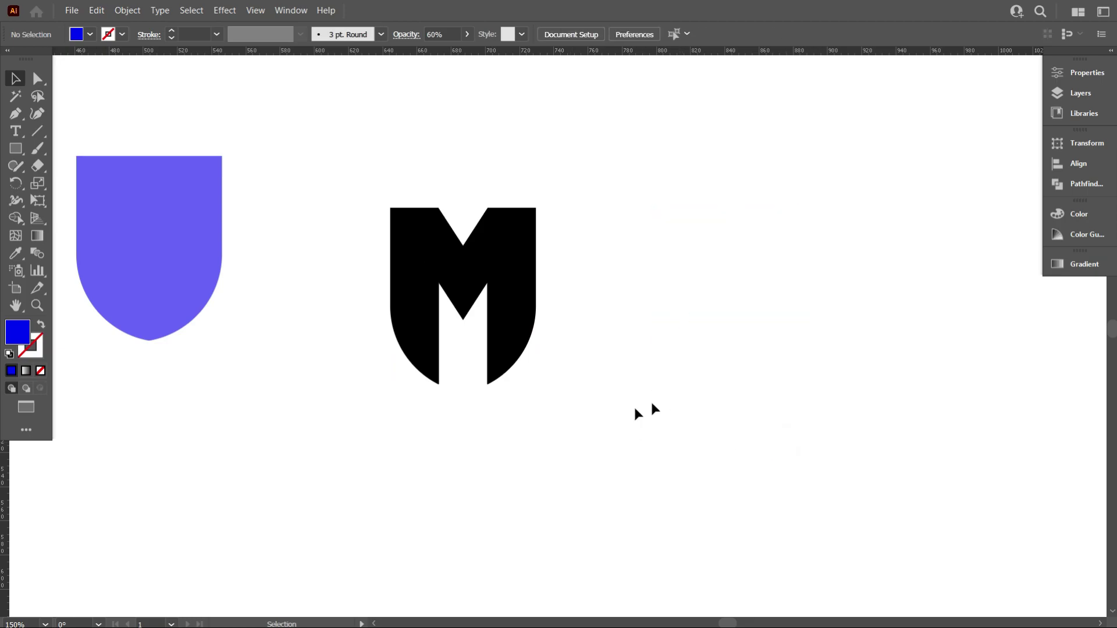
- Turn the remaining blue shield into an unfilled outline with a black 1 pt stroke
scroll(419, 422, "down", 1)
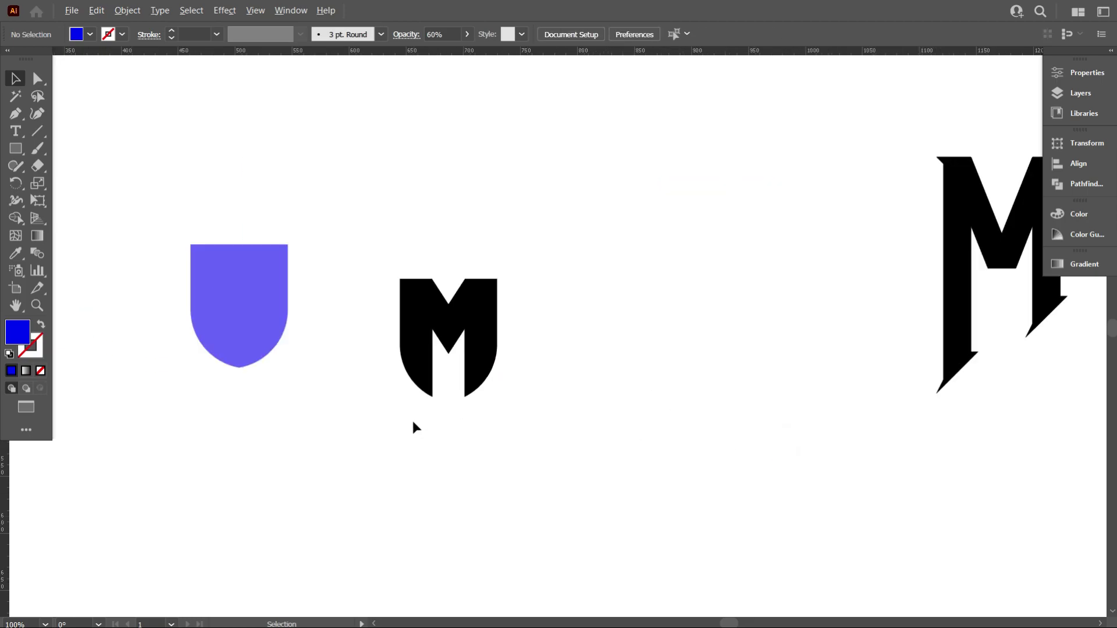
scroll(413, 420, "up", 1)
left_click(205, 282)
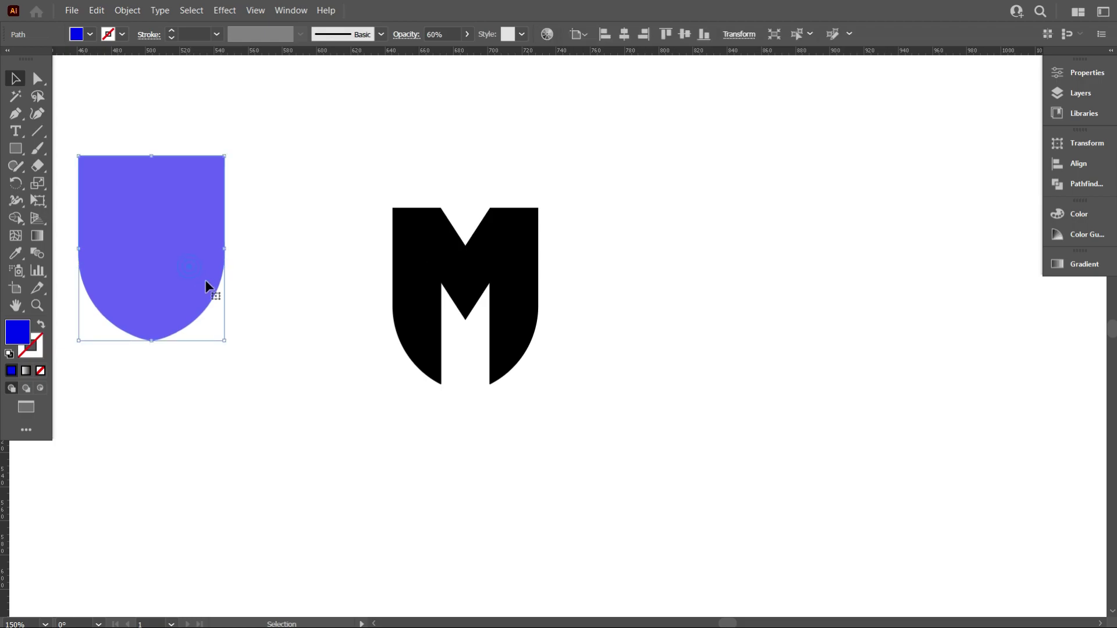
left_click(38, 326)
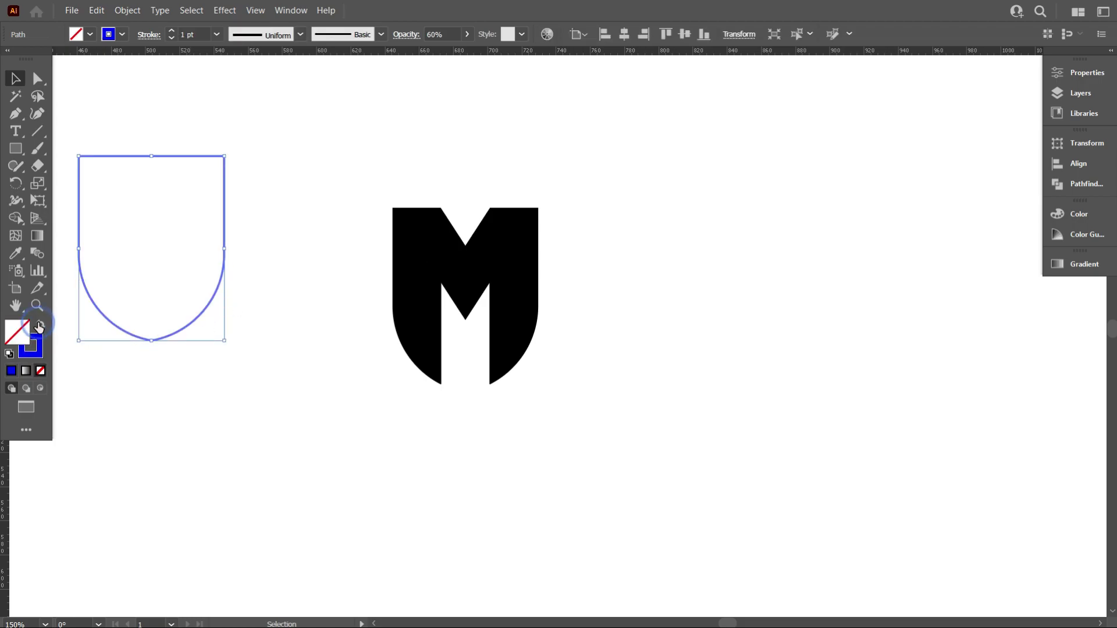
left_click(123, 35)
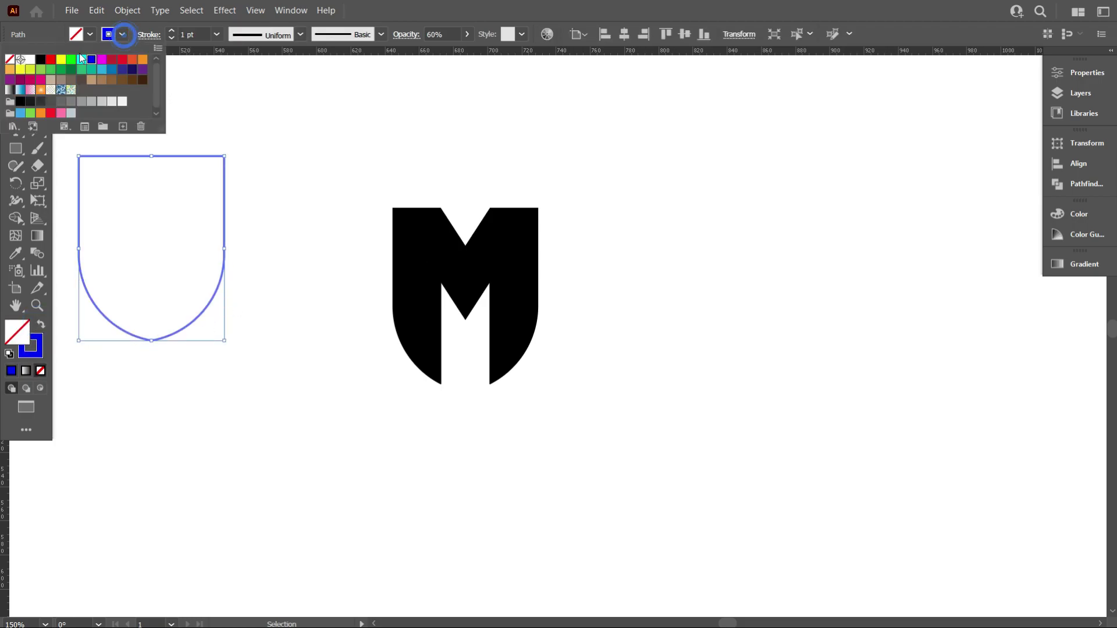
left_click(41, 58)
left_click(266, 121)
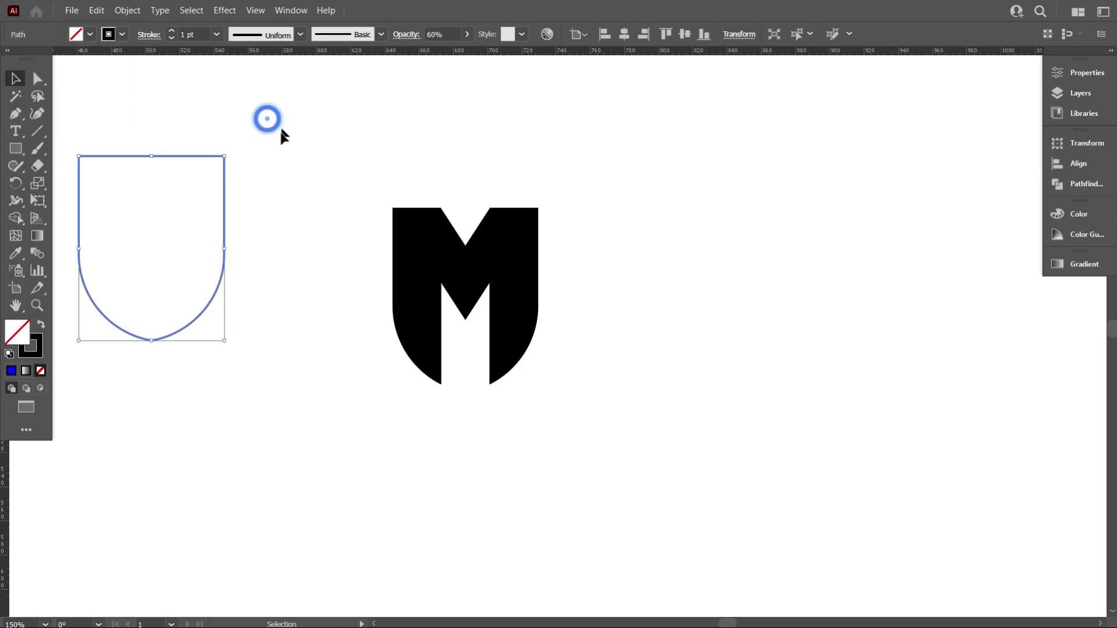
- Select the shield outline together with the M and align their centers horizontally and vertically
left_click(236, 205)
left_click_drag(164, 170, 168, 157)
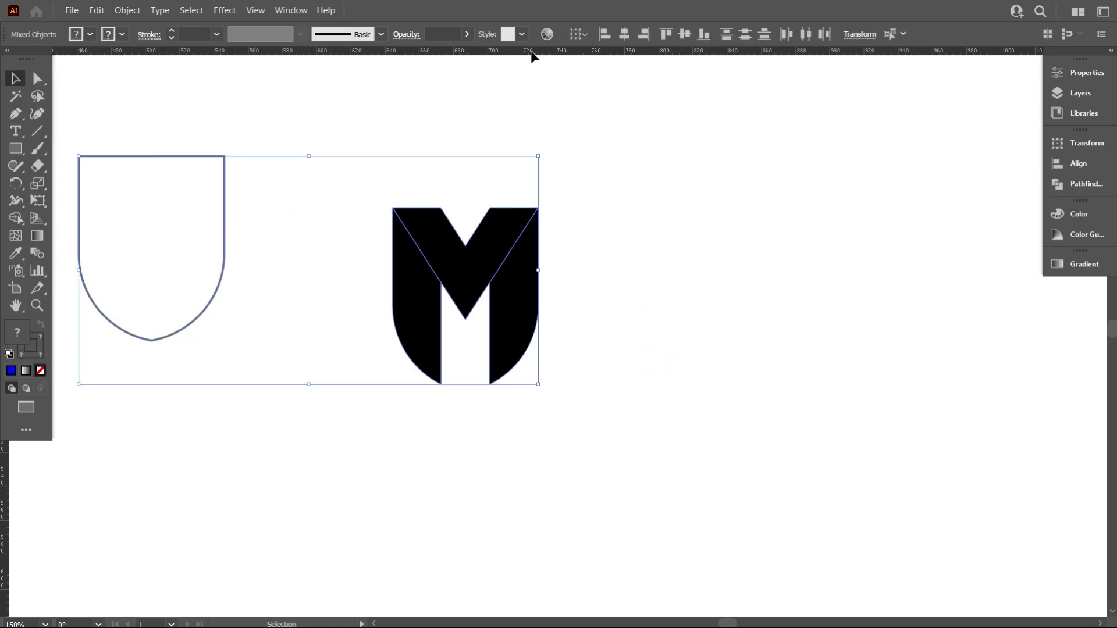
left_click(624, 34)
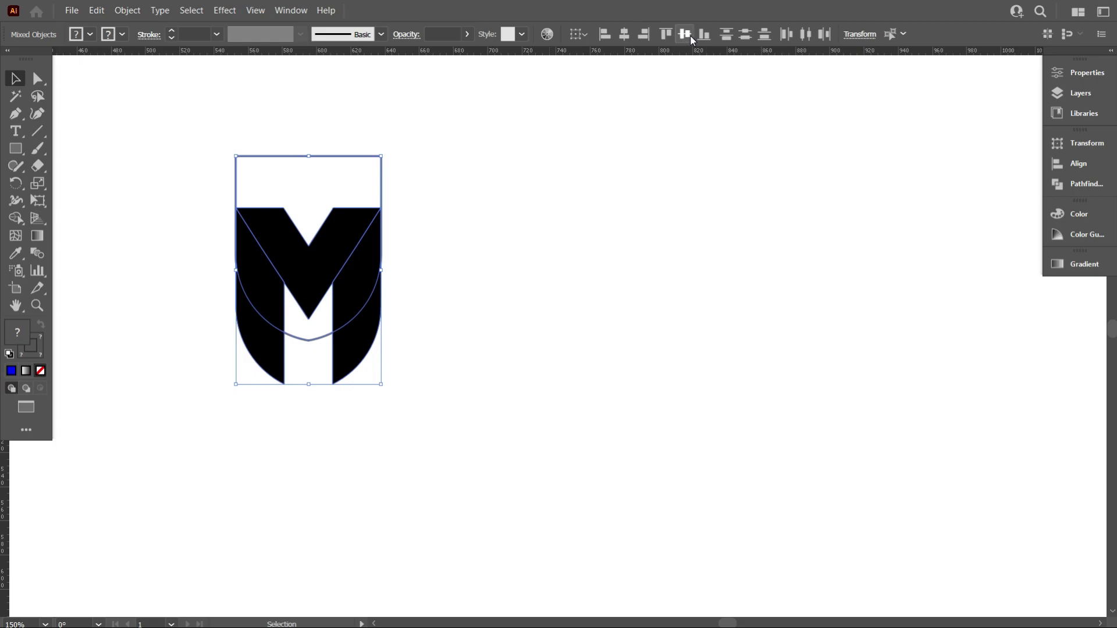
left_click(690, 35)
left_click(653, 124)
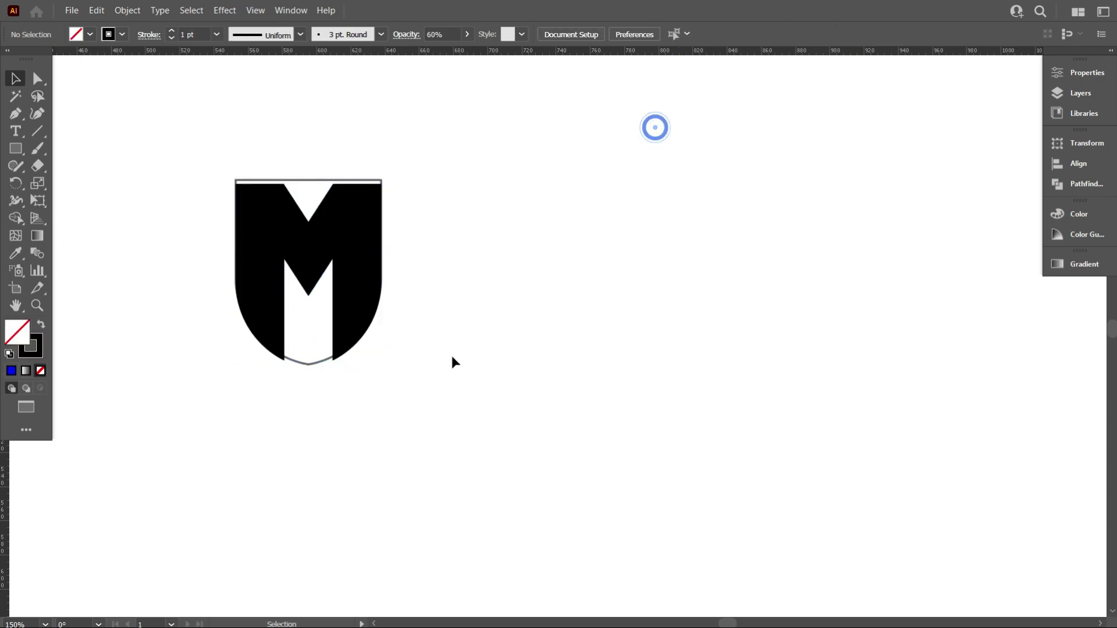
- Enlarge the shield outline from its center to leave a margin around the M and set its stroke to 6 pt
left_click(317, 363)
left_click_drag(312, 365, 310, 383)
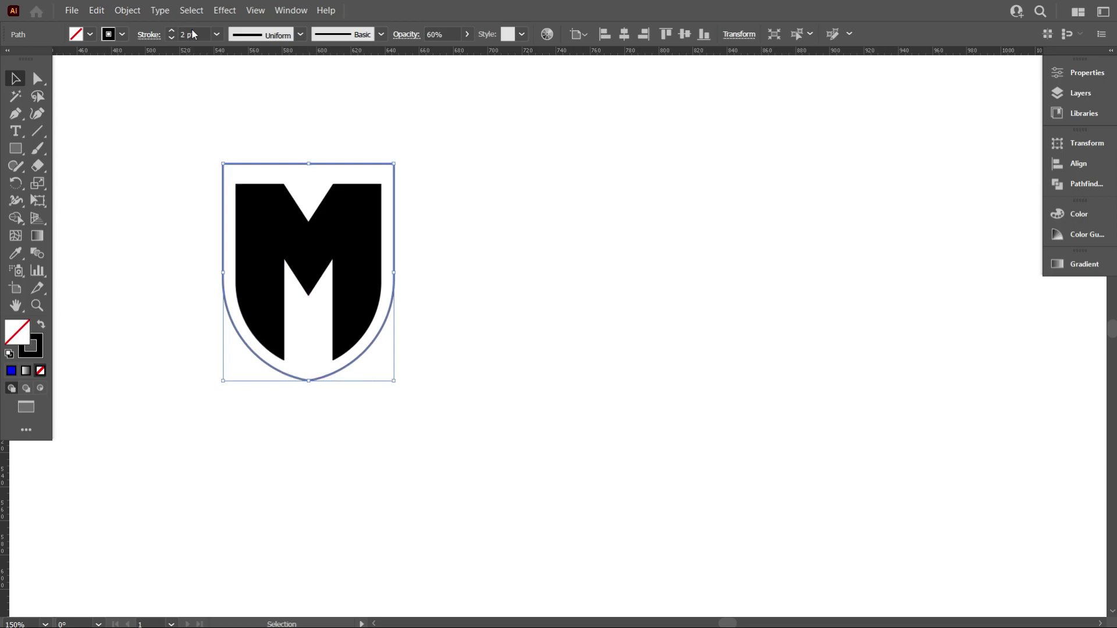
scroll(193, 34, "up", 4)
left_click(123, 34)
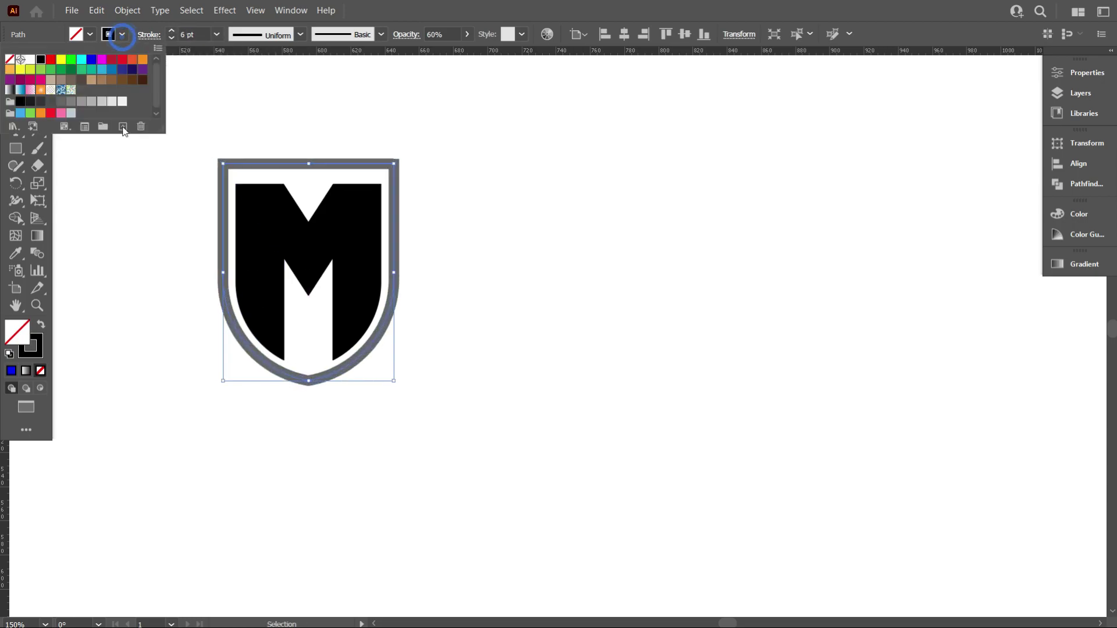
left_click(124, 230)
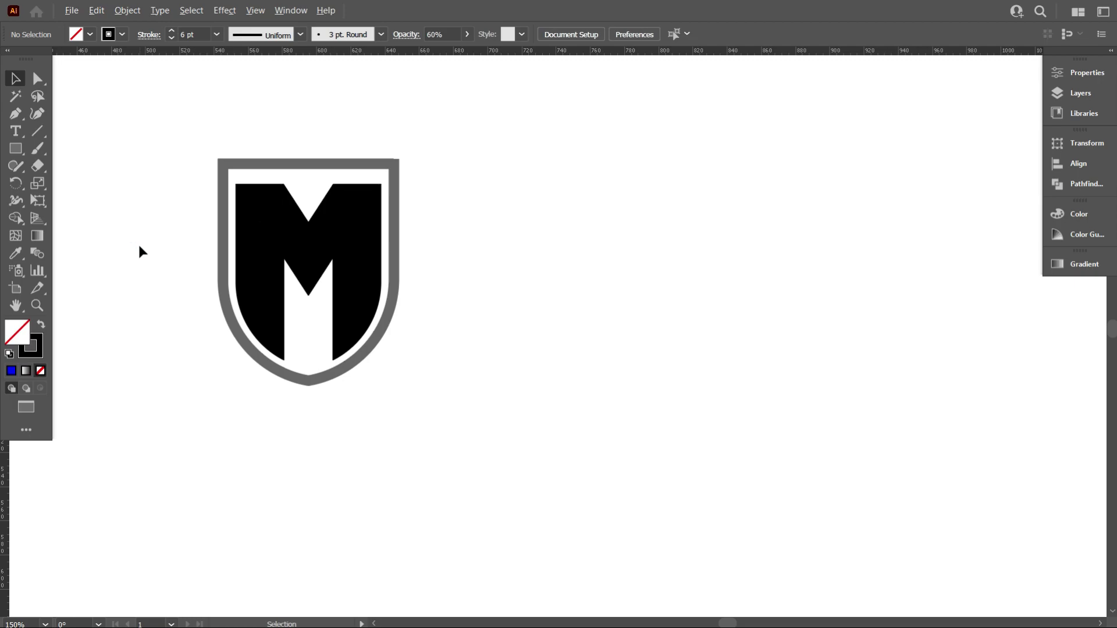
- Set the shield outline's stroke weight to 5 pt
scroll(140, 251, "up", 1)
scroll(441, 476, "down", 2)
scroll(291, 403, "up", 1)
left_click(362, 414)
left_click(405, 470)
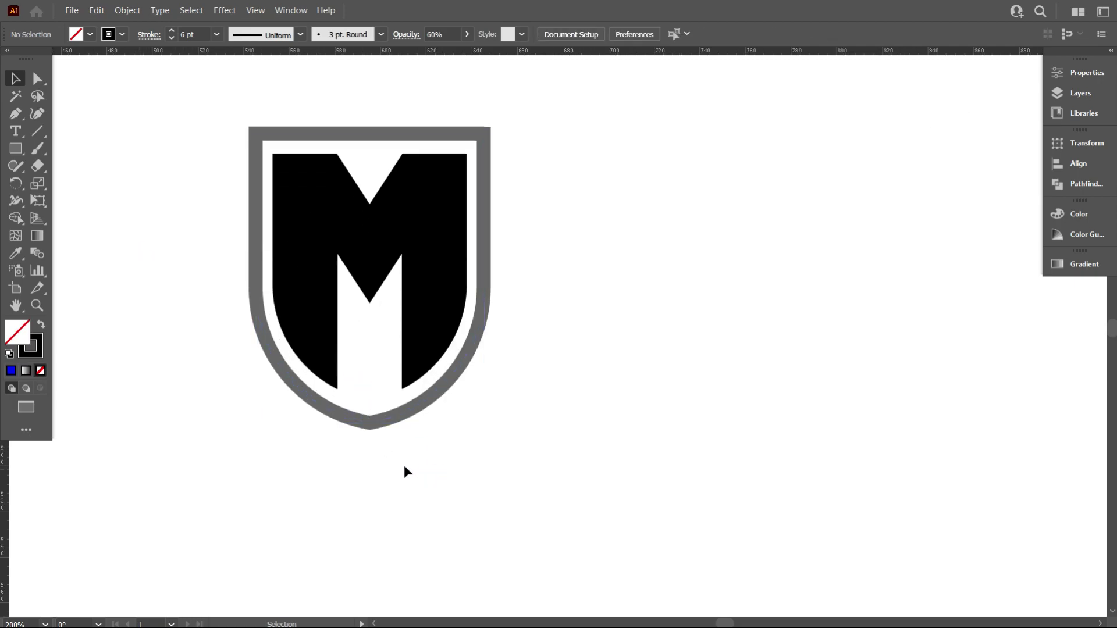
left_click_drag(404, 465, 372, 420)
scroll(194, 35, "down", 1)
left_click_drag(406, 464, 373, 411)
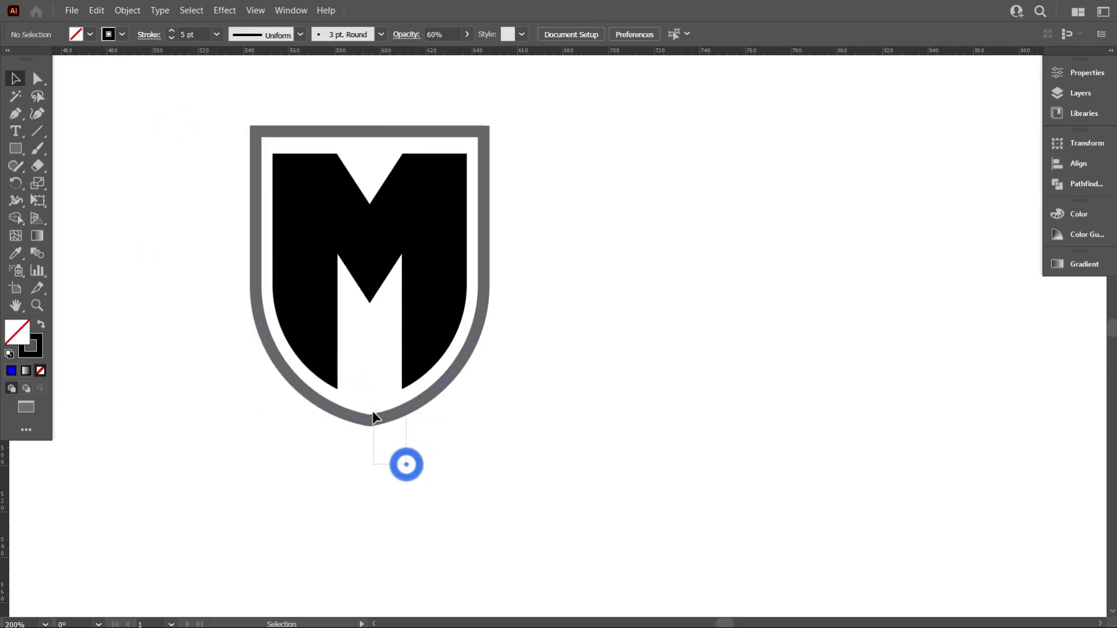
left_click(369, 130)
left_click(531, 374)
scroll(531, 374, "down", 1)
scroll(406, 429, "up", 1)
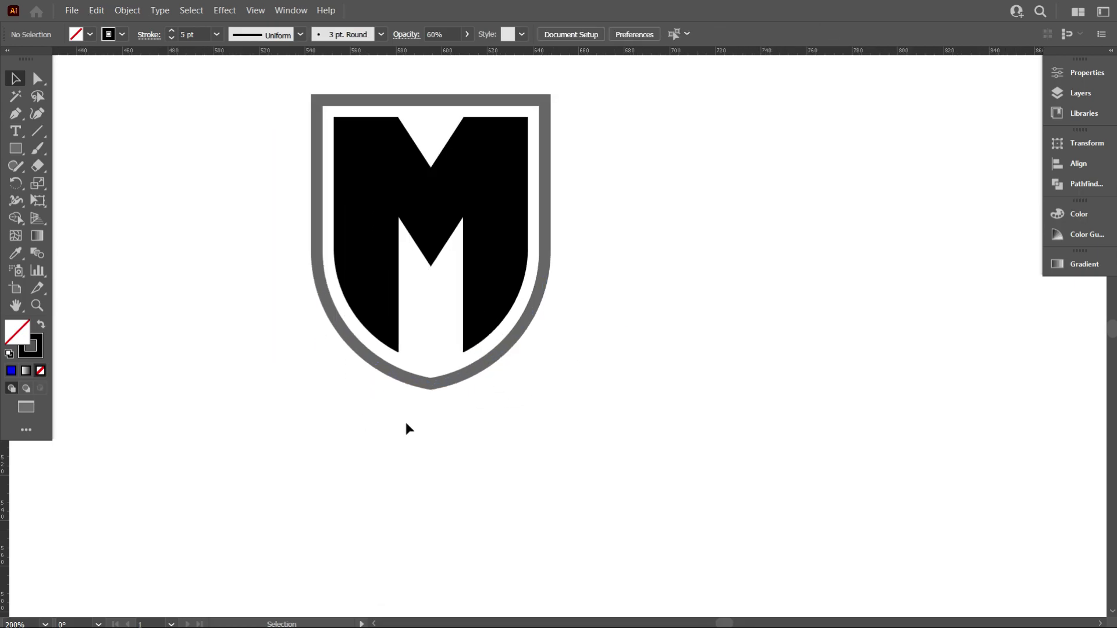
- Convert the shield outline's stroke into a filled shape with Outline Stroke
scroll(407, 436, "up", 1)
left_click(436, 397)
scroll(326, 412, "up", 4)
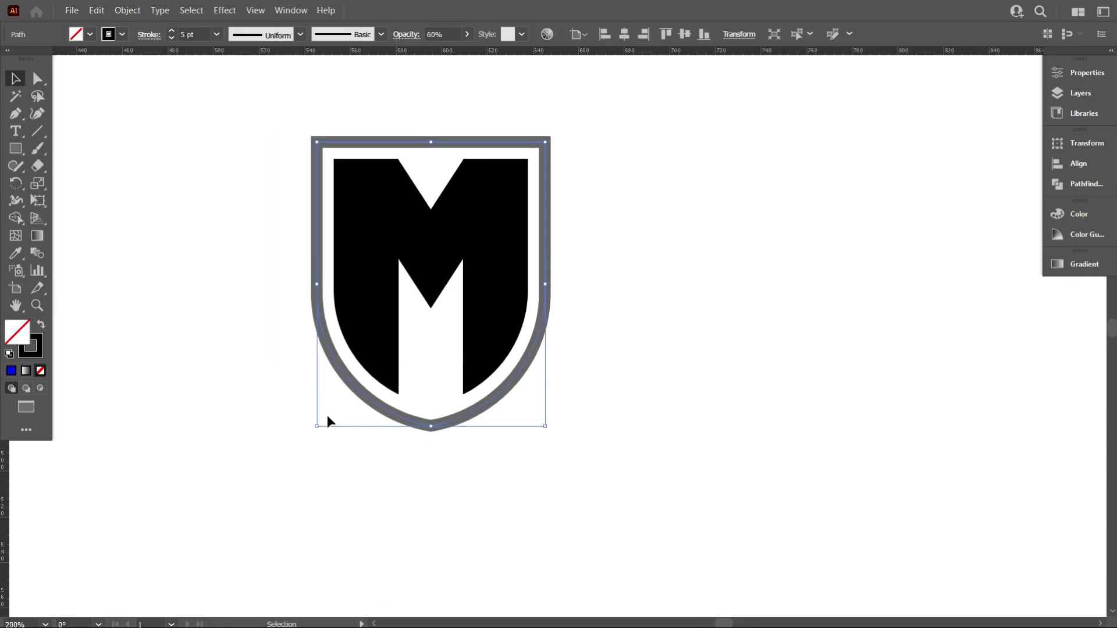
left_click(127, 10)
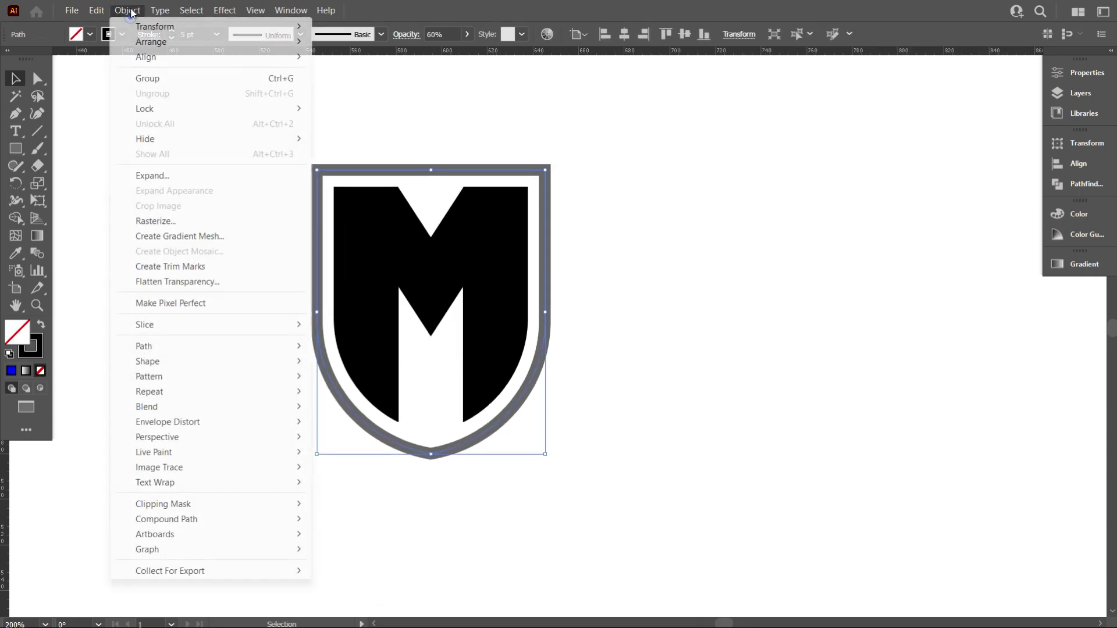
mouse_move(156, 349)
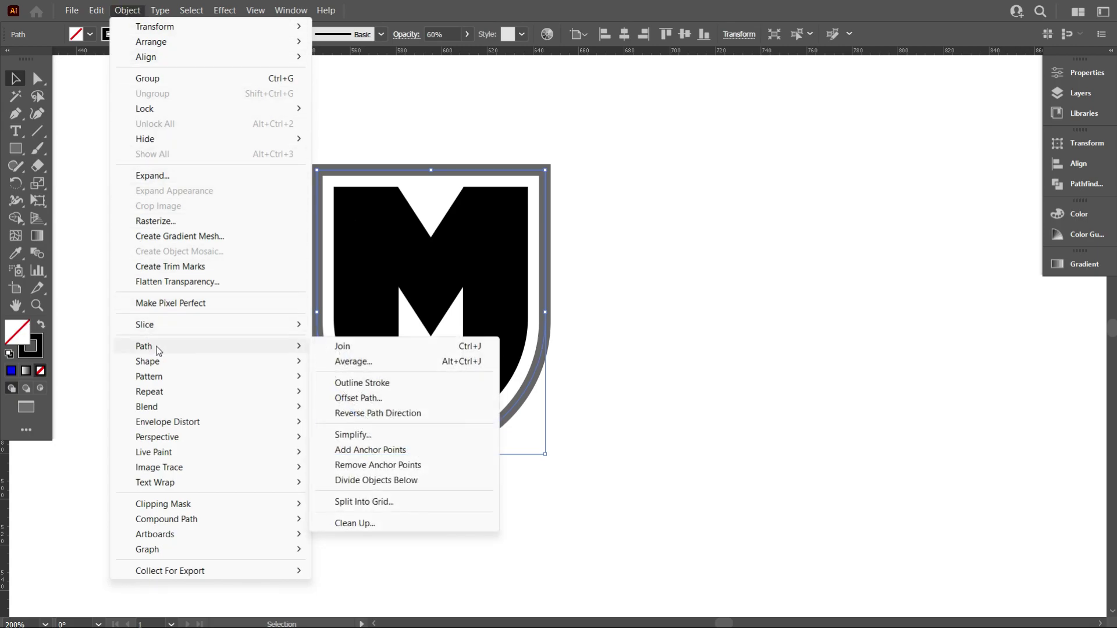
left_click(373, 383)
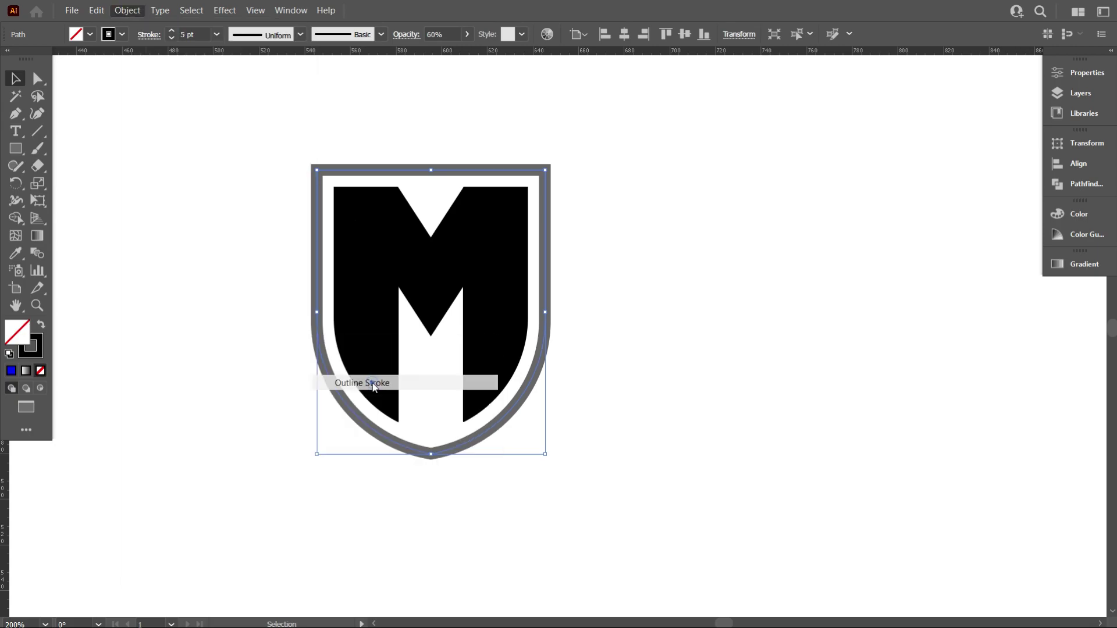
- Recolor the M and its shield outline with the lime green swatch using the Eyedropper
left_click(559, 465)
key("ctrl+minus")
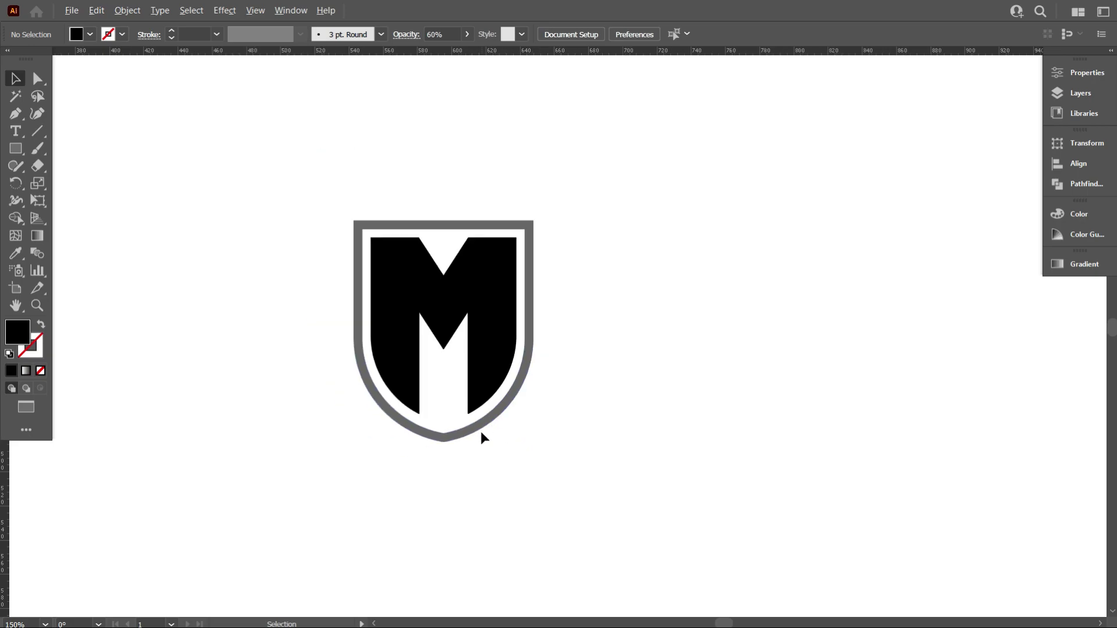
scroll(506, 434, "down", 1)
left_click_drag(613, 449, 313, 160)
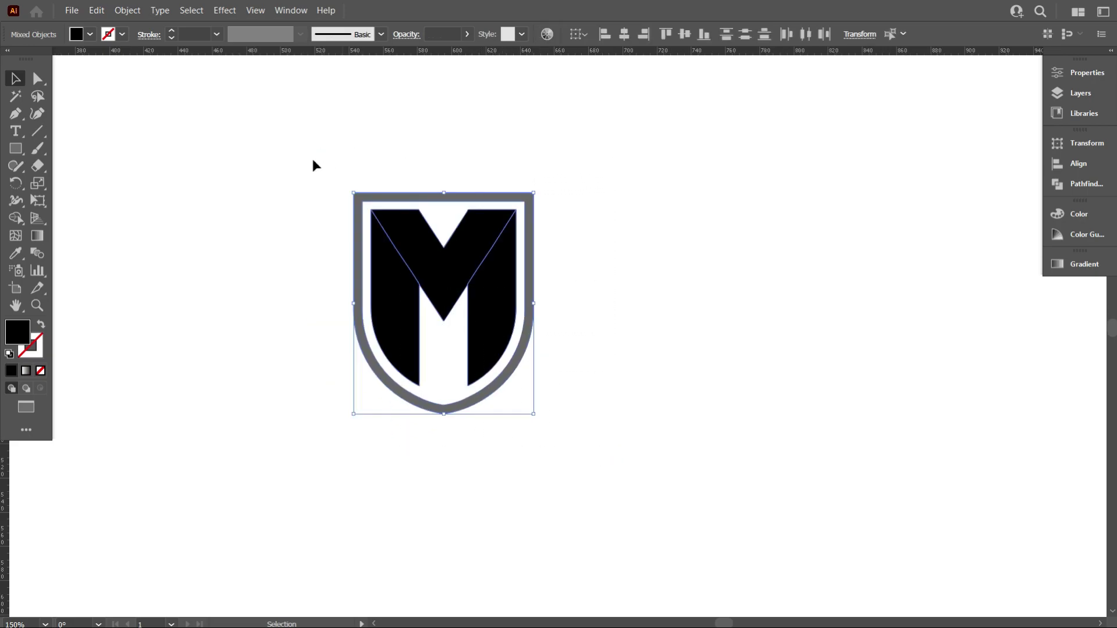
scroll(211, 127, "down", 2)
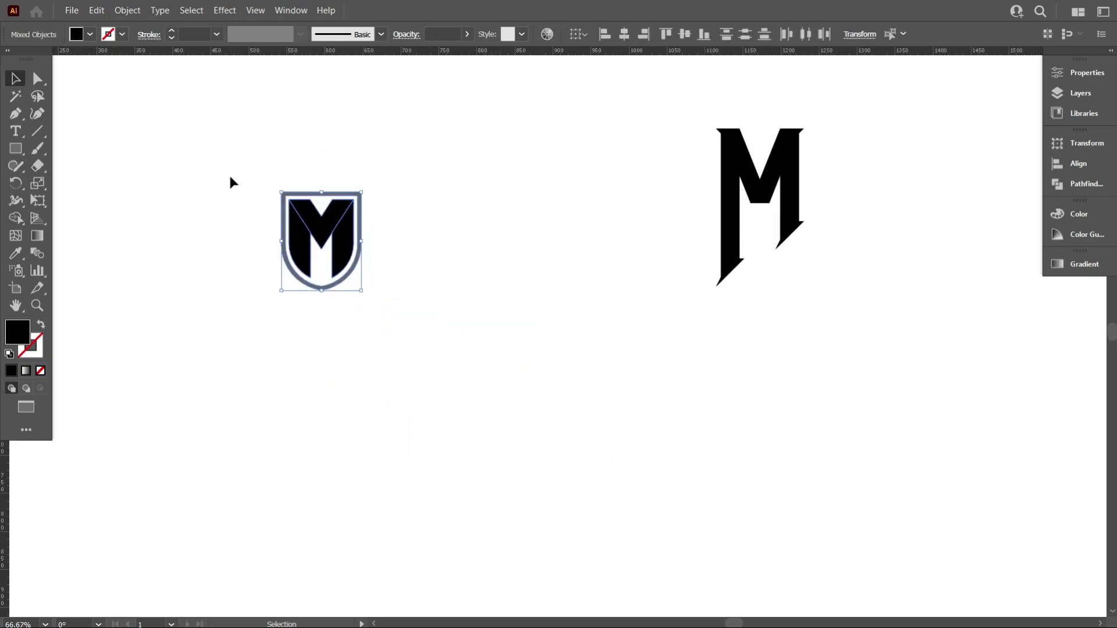
scroll(250, 194, "down", 1)
scroll(293, 227, "down", 1)
scroll(174, 232, "up", 2)
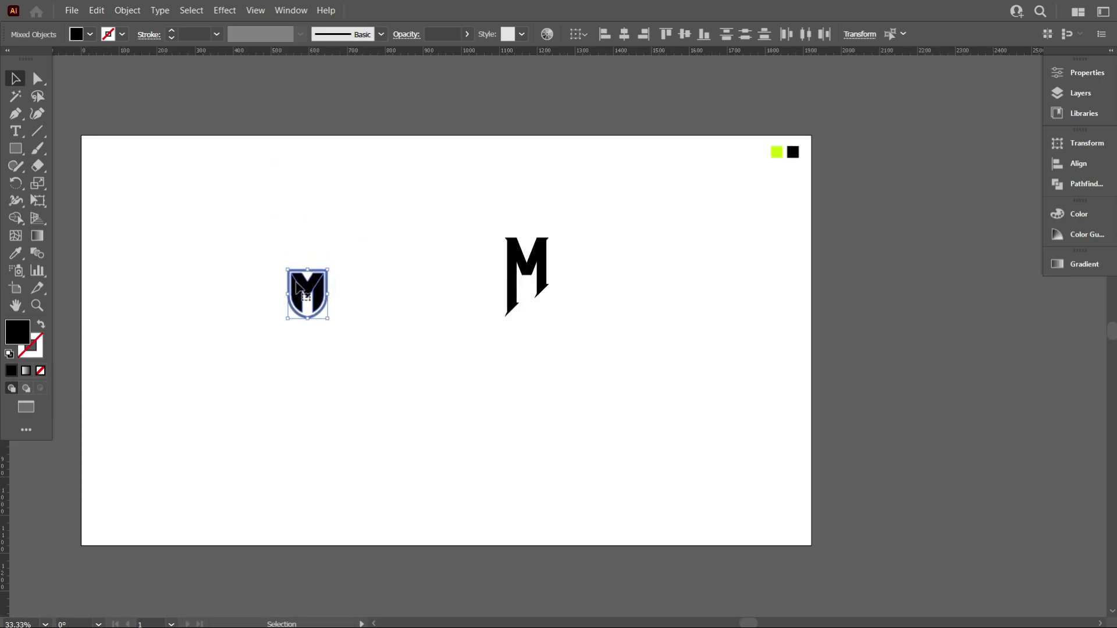
left_click(17, 255)
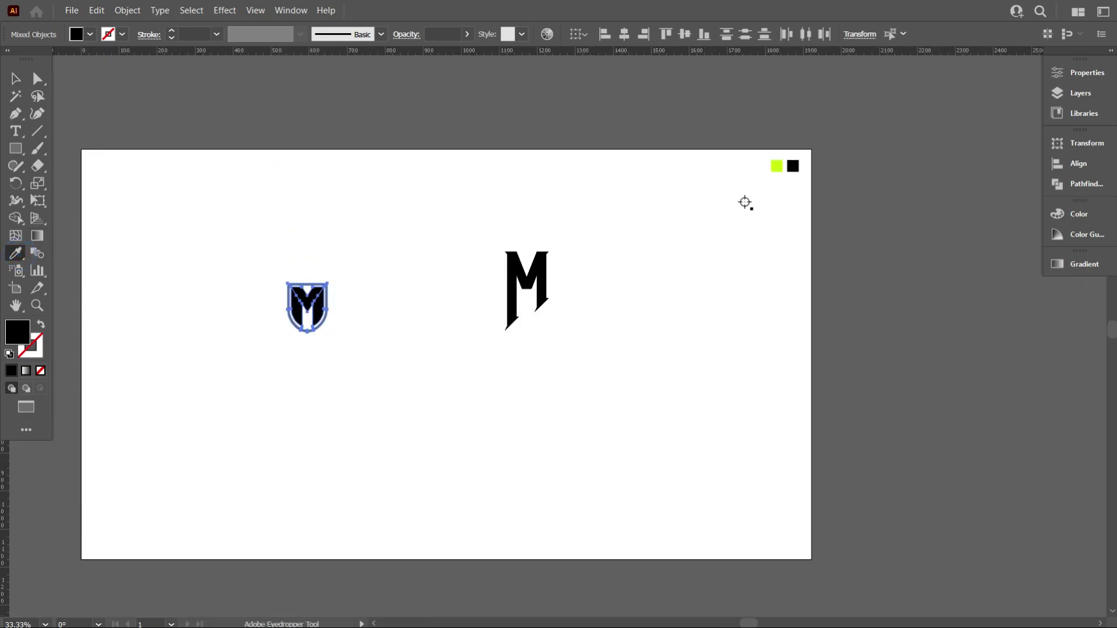
left_click(777, 167)
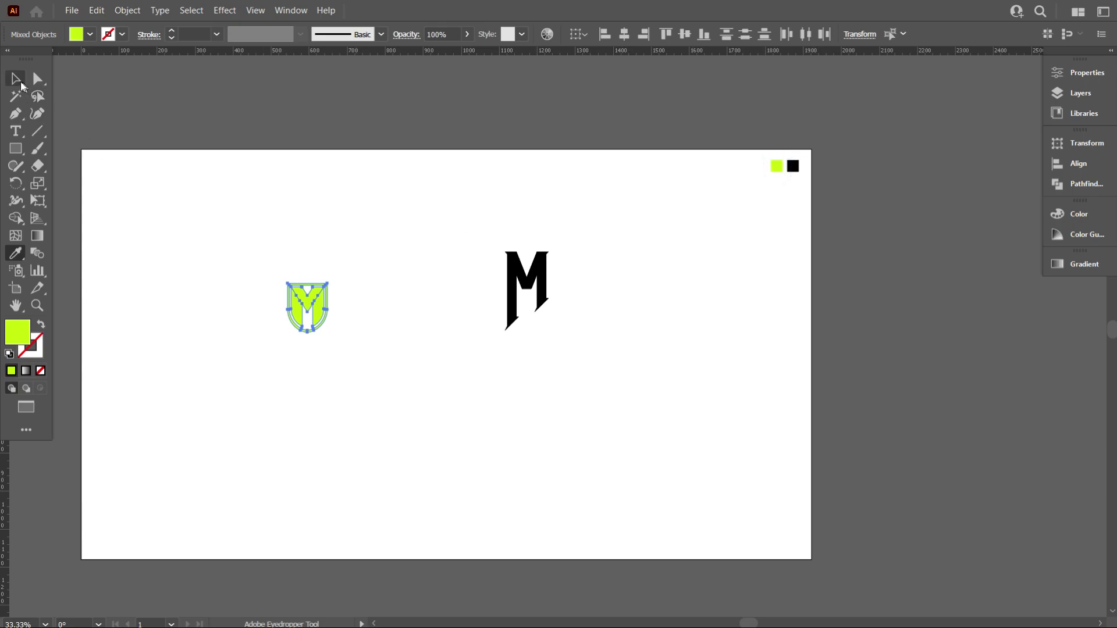
- Deselect the shield logo and delete the spare Asgaard-font M beside it
left_click(19, 81)
left_click(247, 142)
left_click_drag(436, 192, 612, 335)
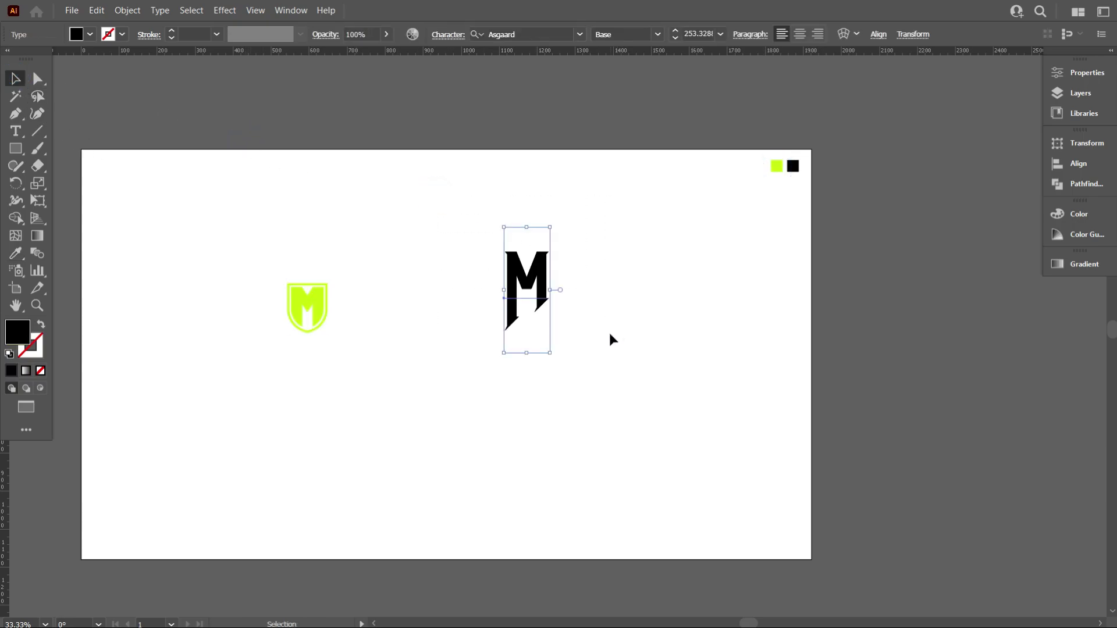
key("Delete")
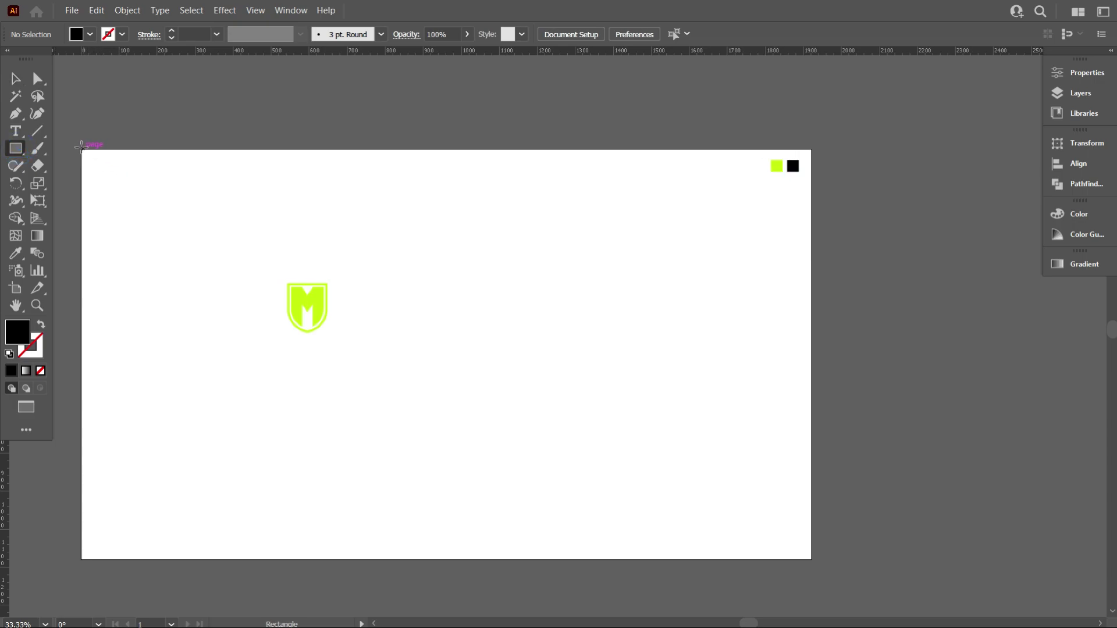
- Draw a rectangle covering the whole artboard and send it to the back as a background
left_click_drag(81, 146, 811, 559)
right_click(692, 309)
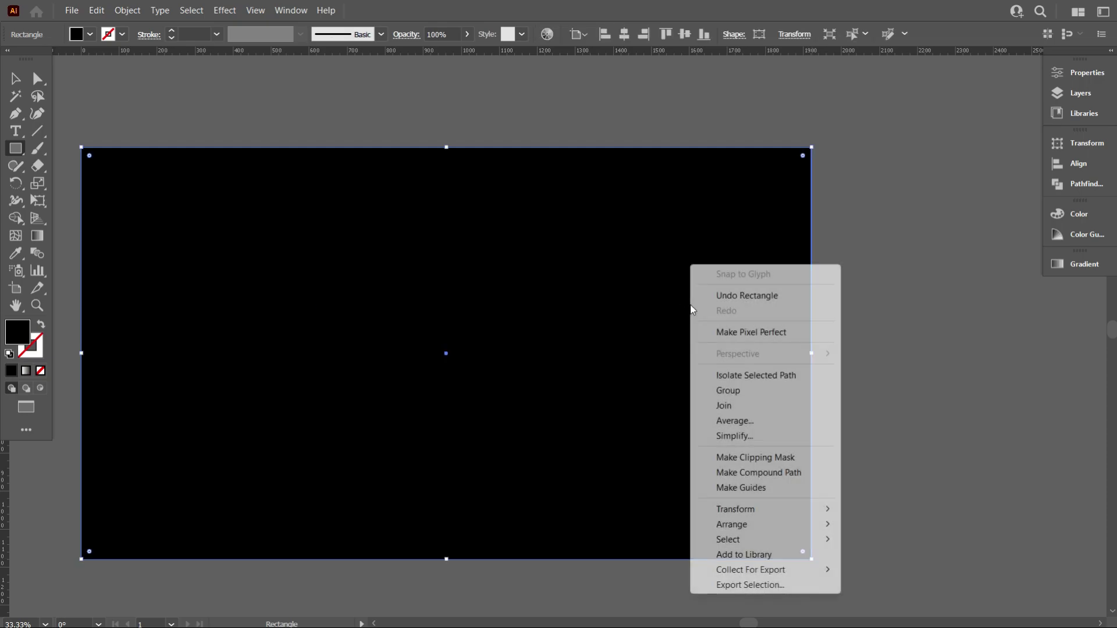
mouse_move(762, 523)
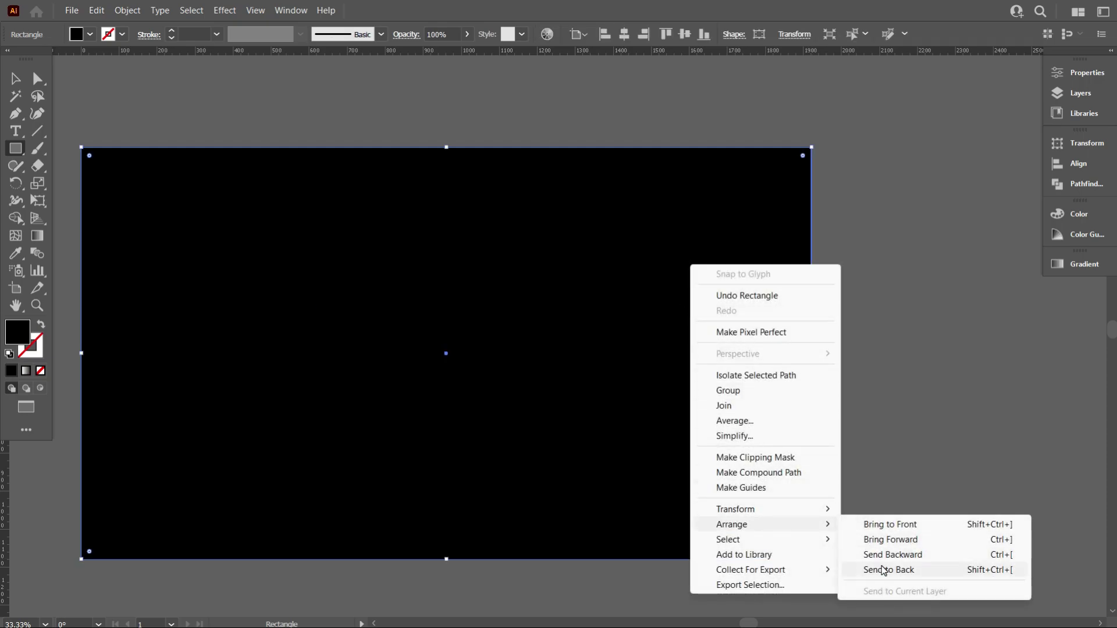
left_click(883, 570)
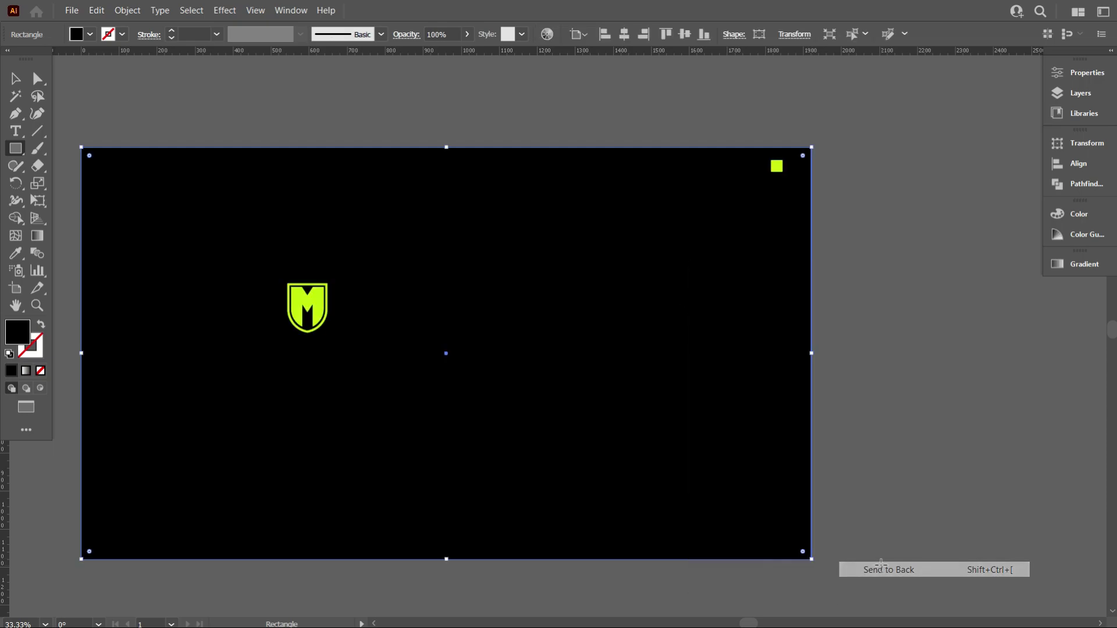
- Match the background rectangle's fill to the black sample square with the Eyedropper and deselect it
left_click(17, 252)
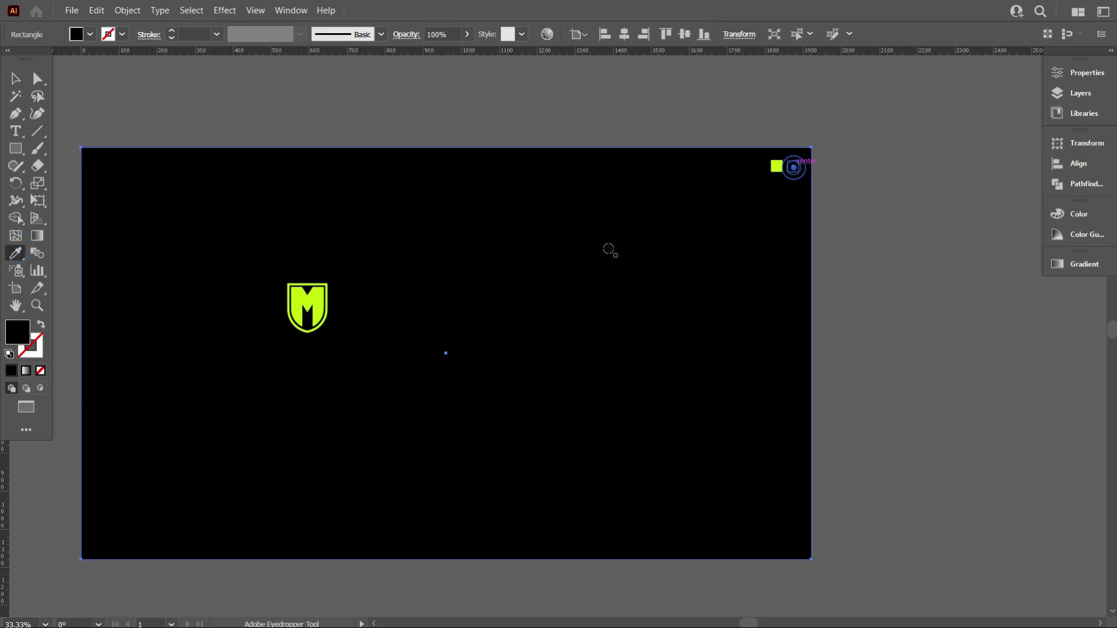
left_click(27, 80)
key("ctrl+shift+a")
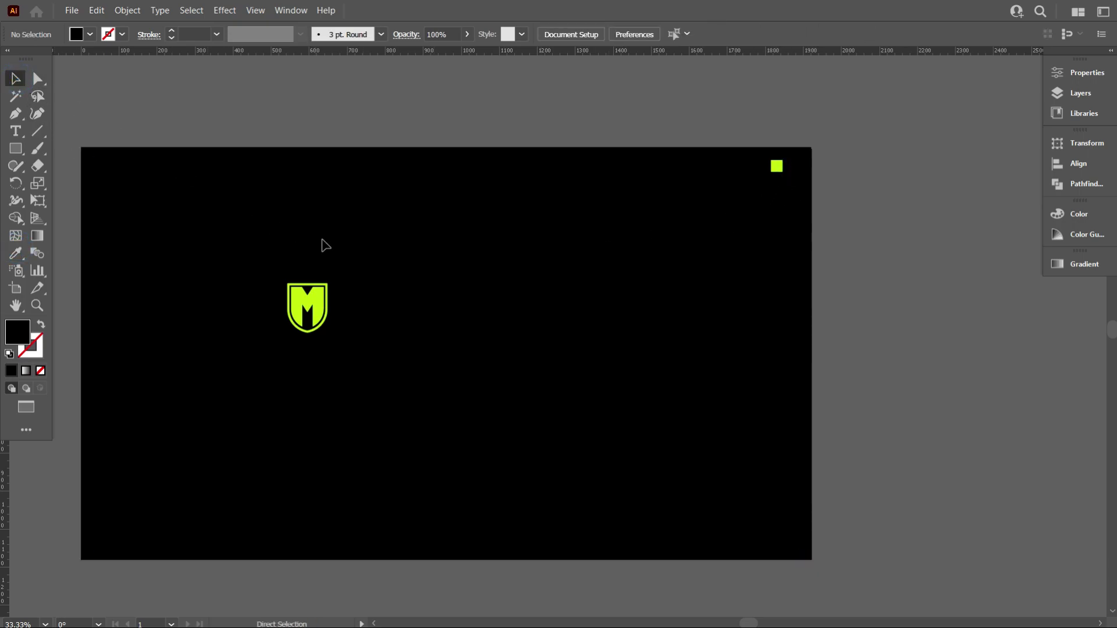
- Examine the lime green M and shield border up close against the black background
scroll(247, 348, "up", 5)
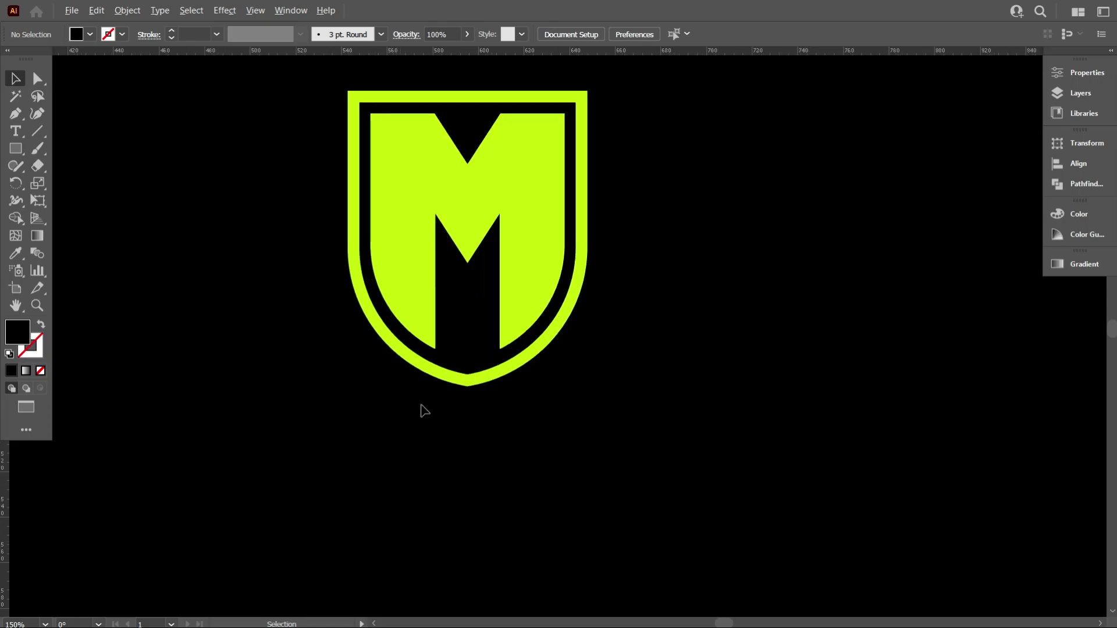
scroll(422, 406, "up", 3)
scroll(635, 432, "up", 1)
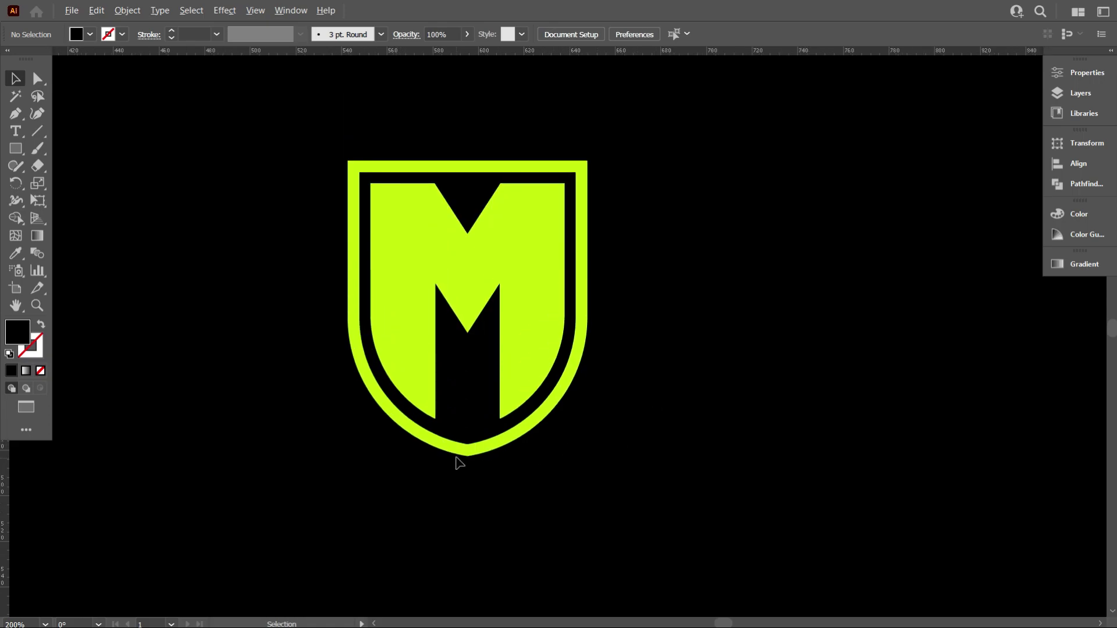
scroll(459, 462, "up", 1)
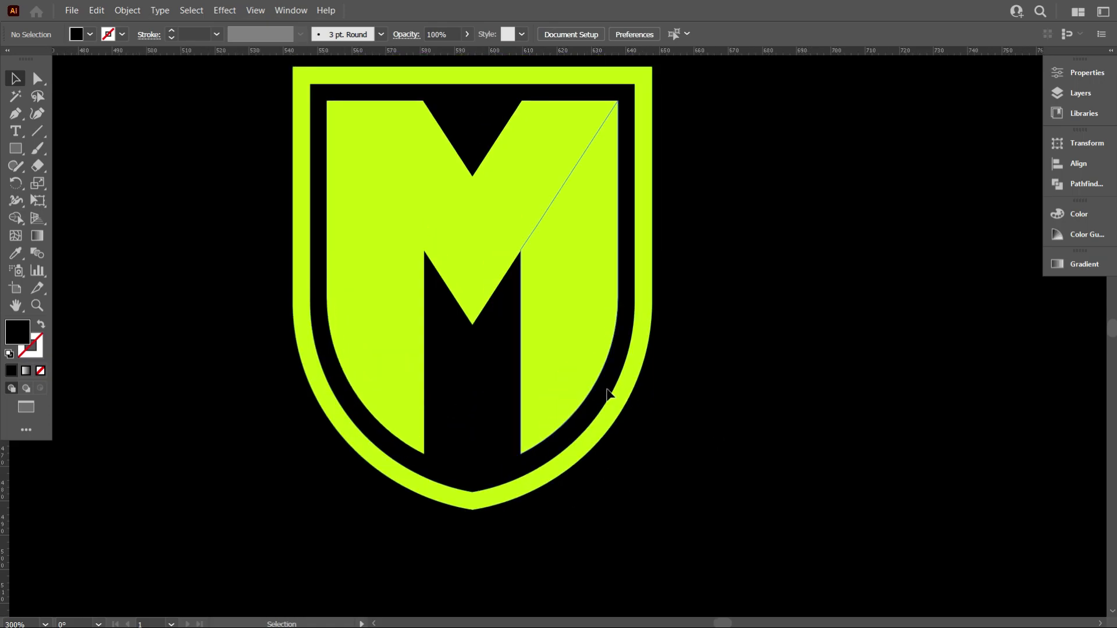
left_click(457, 235)
left_click(748, 320)
left_click(443, 240)
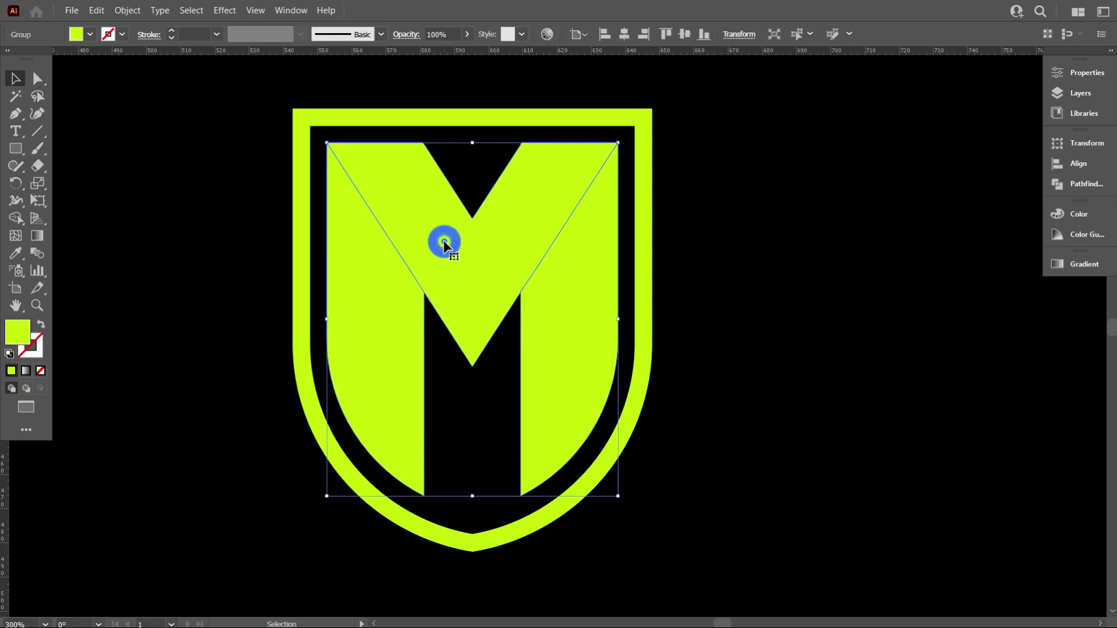
left_click(158, 201)
scroll(270, 257, "up", 1)
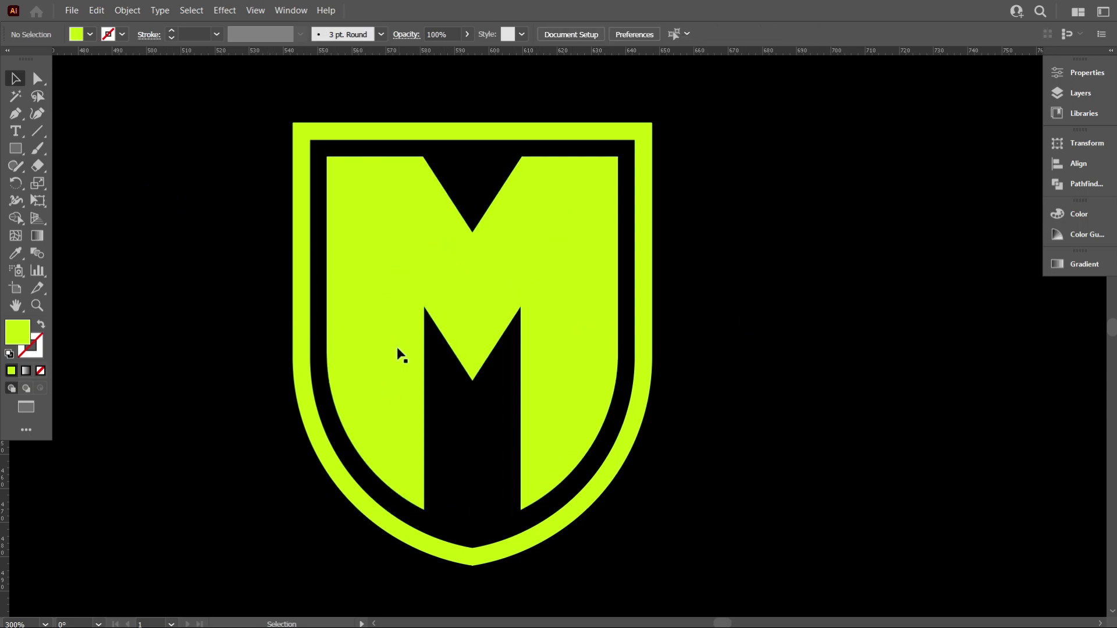
left_click_drag(722, 405, 810, 399)
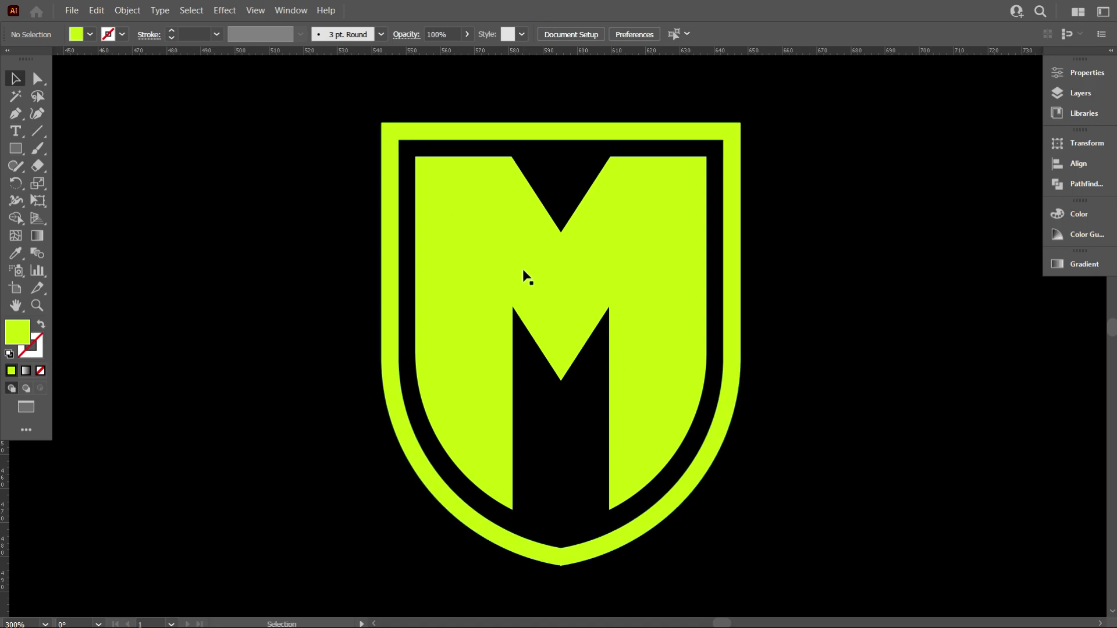
left_click(17, 114)
key("ctrl")
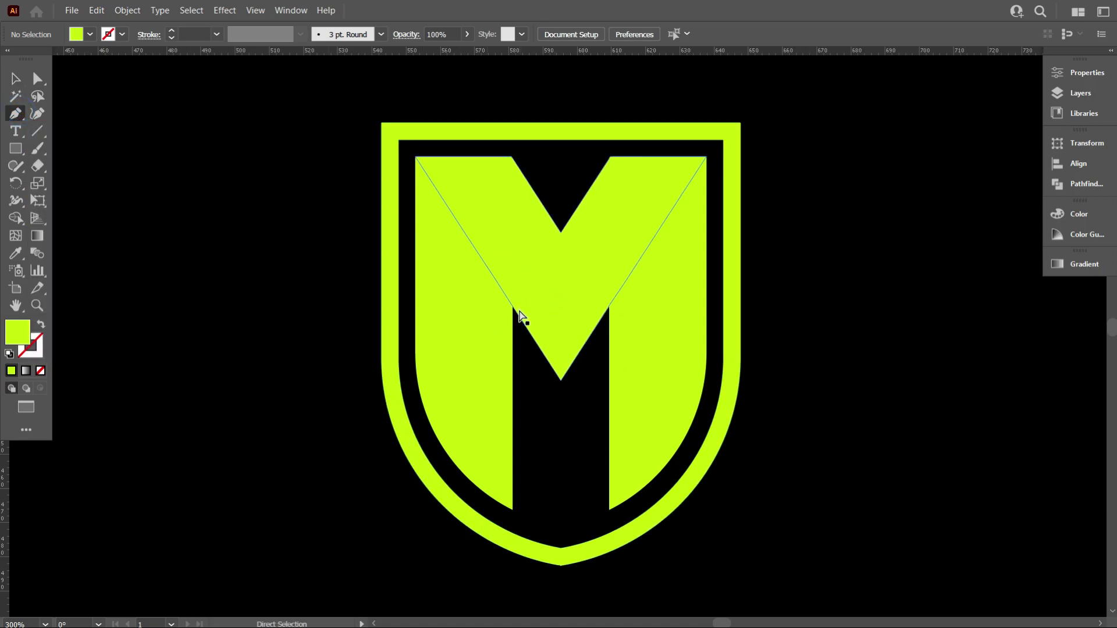
key("v")
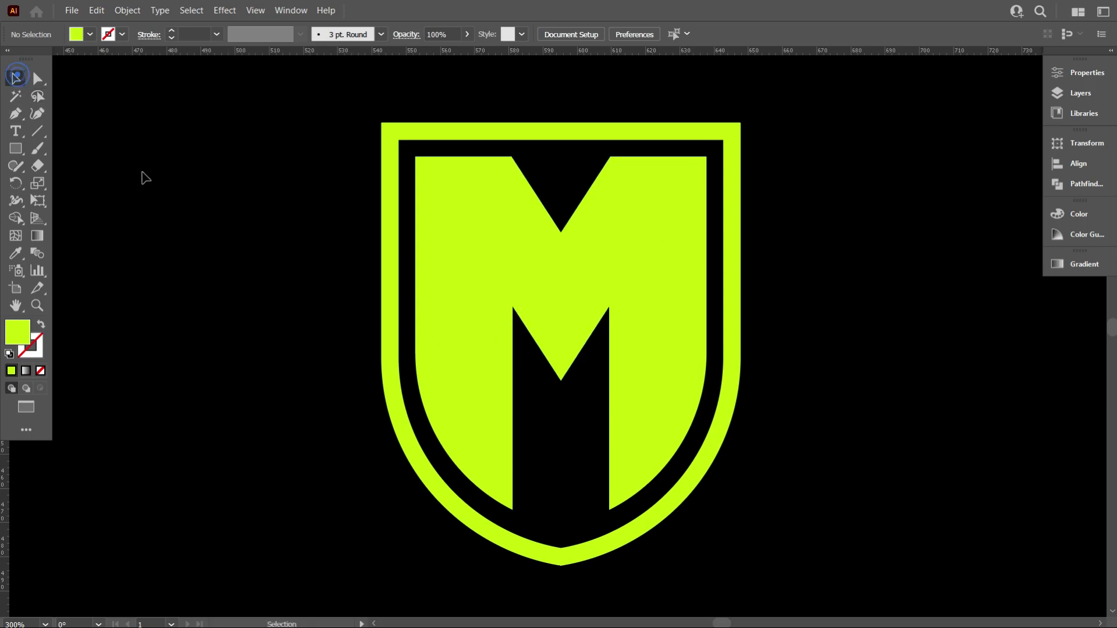
left_click(142, 172)
- Draw a closed Pen triangle on the M's left leg, from its outer top corner to the inner notch and a point lower on the inner edge
left_click(16, 114)
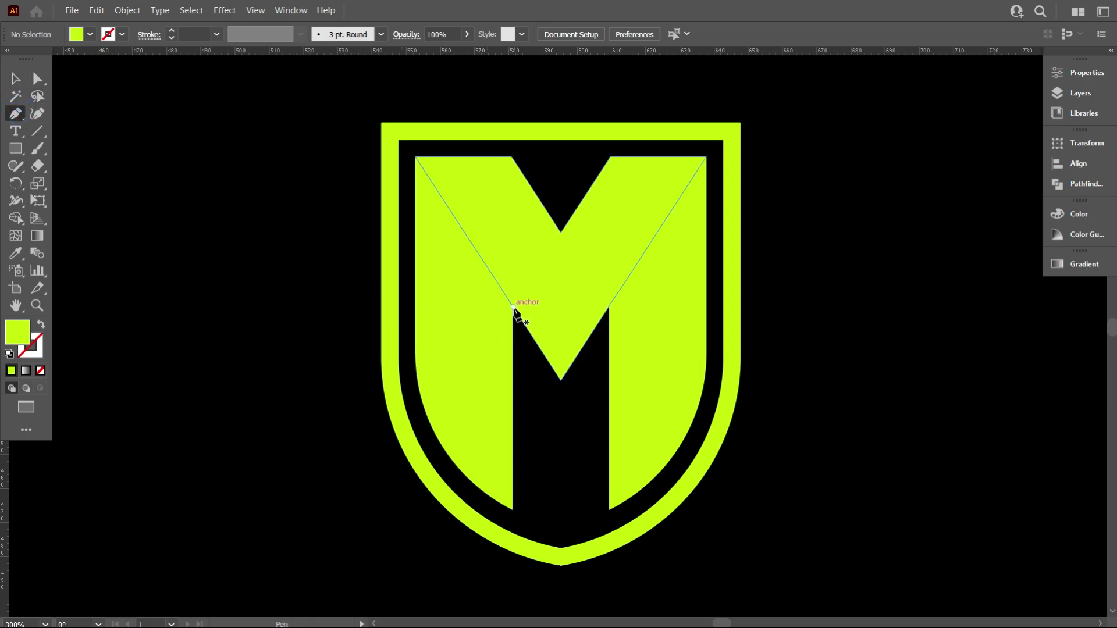
left_click(513, 385)
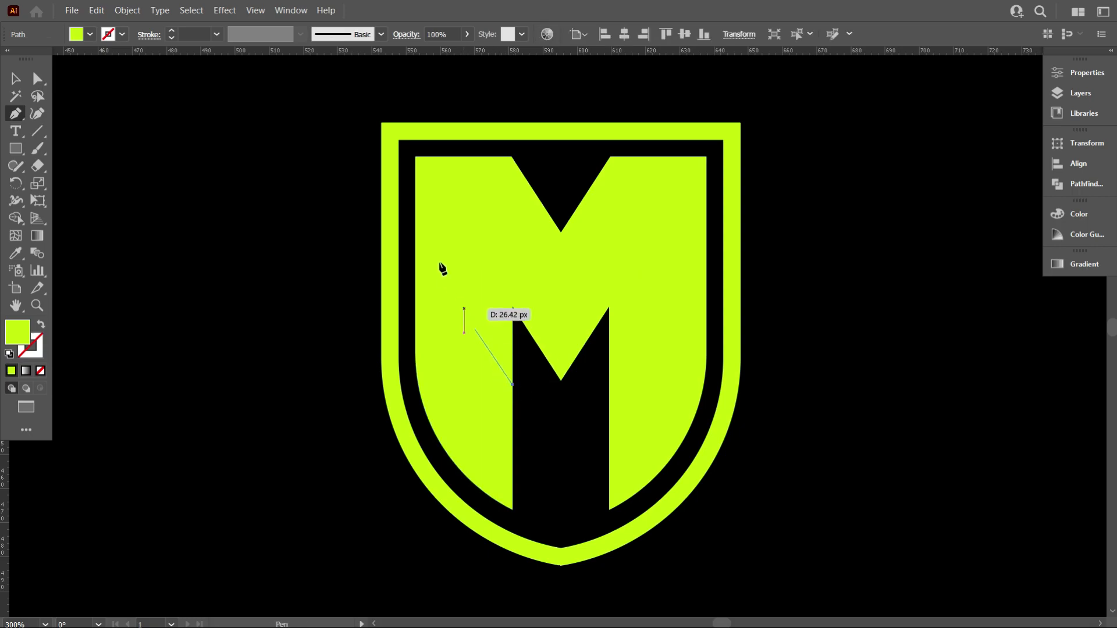
left_click(415, 157)
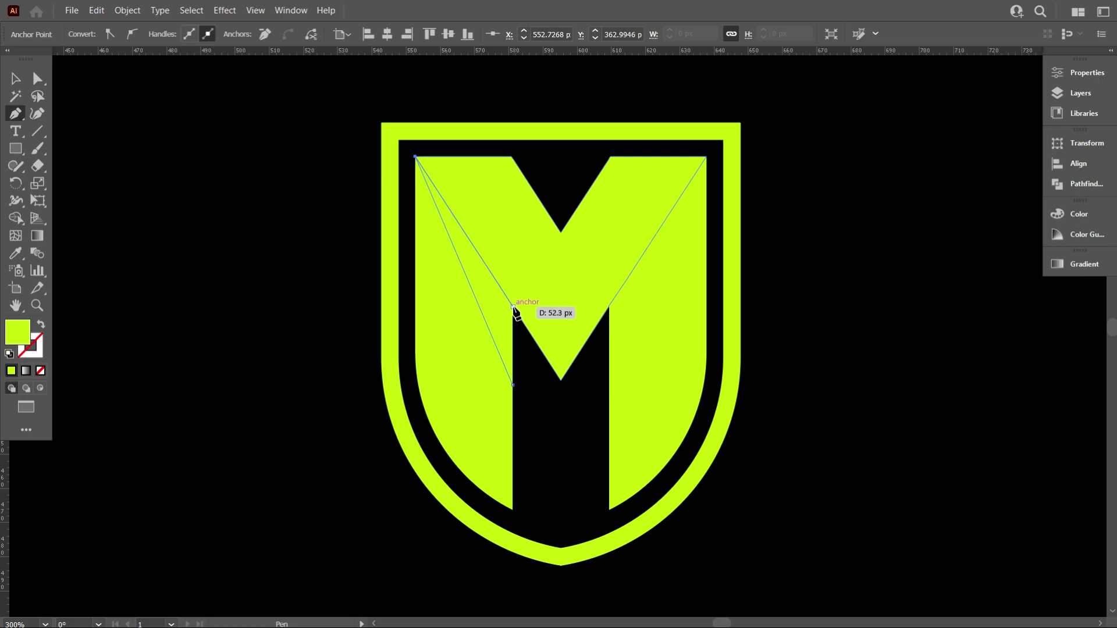
scroll(515, 311, "up", 2)
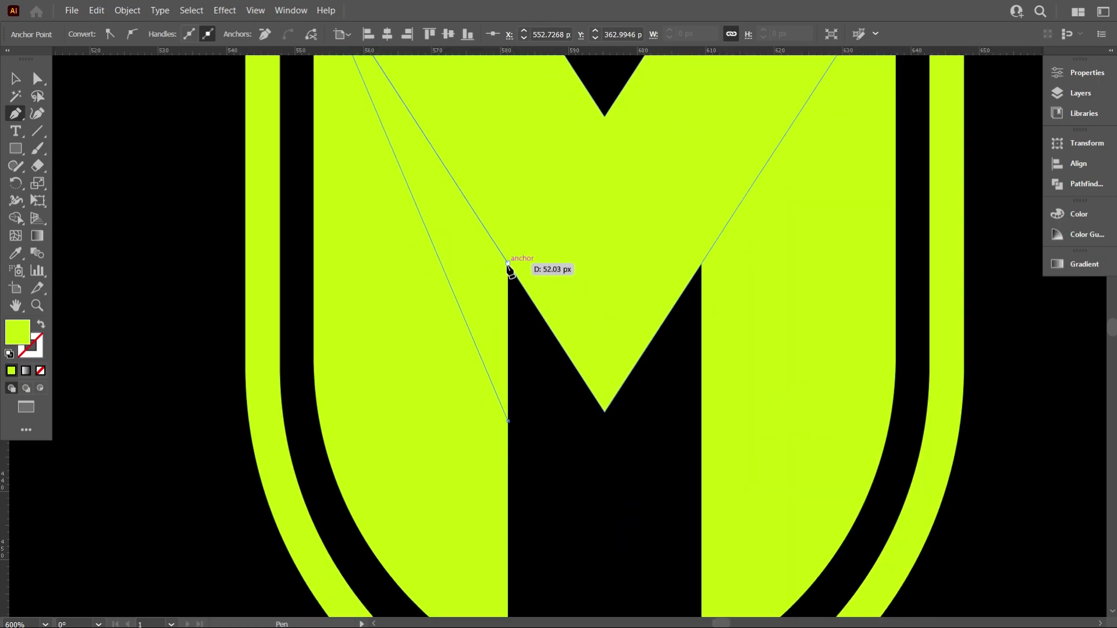
left_click(508, 263)
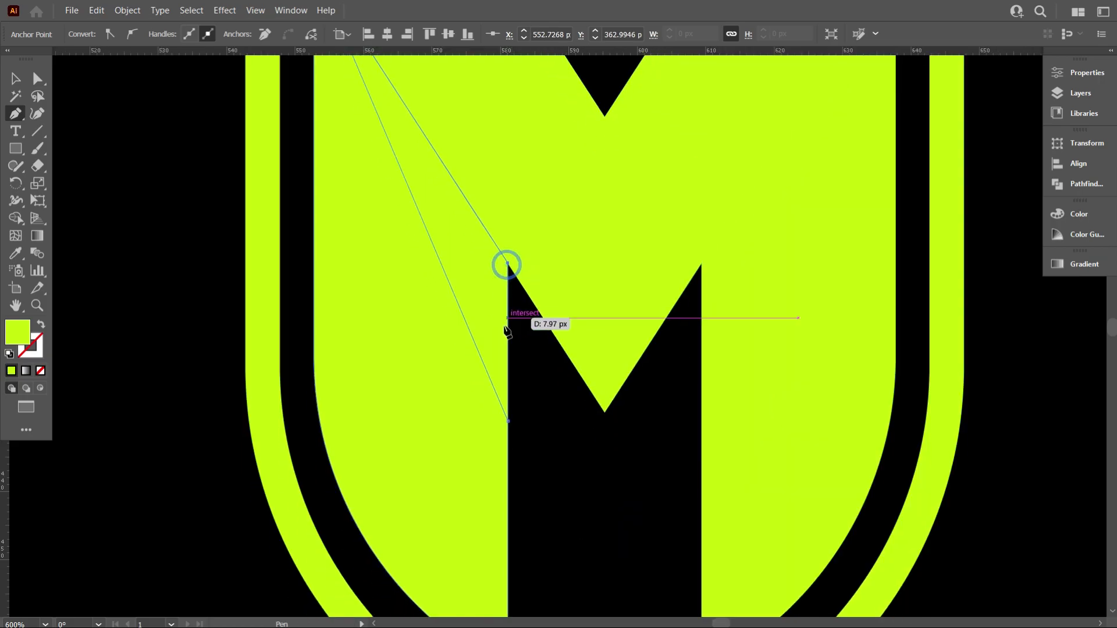
left_click(508, 420)
scroll(510, 419, "down", 2)
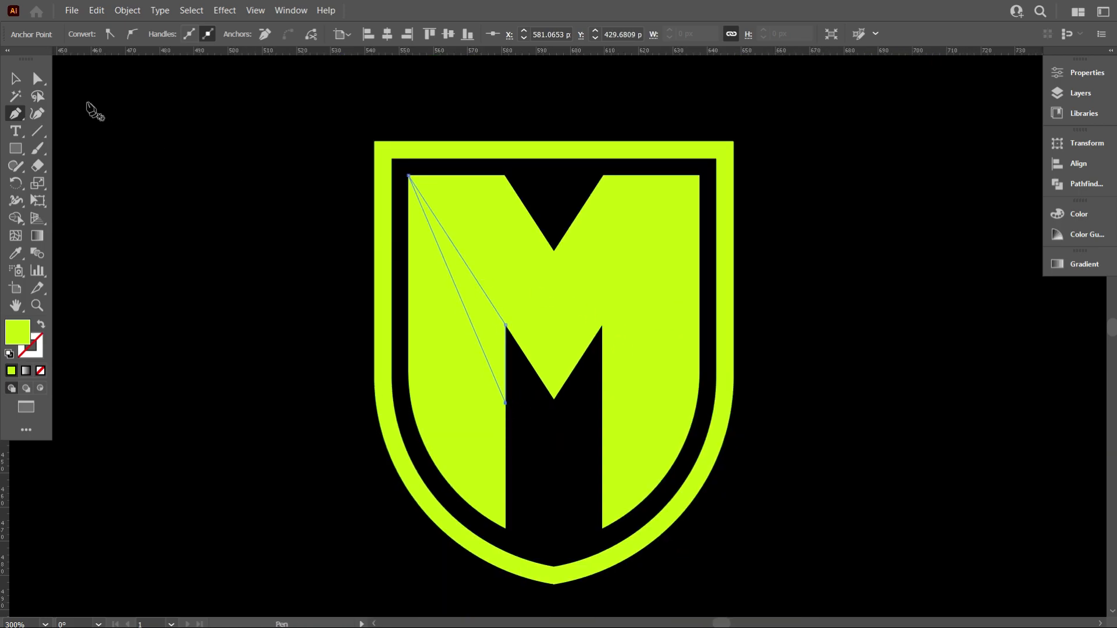
left_click(16, 81)
left_click(125, 155)
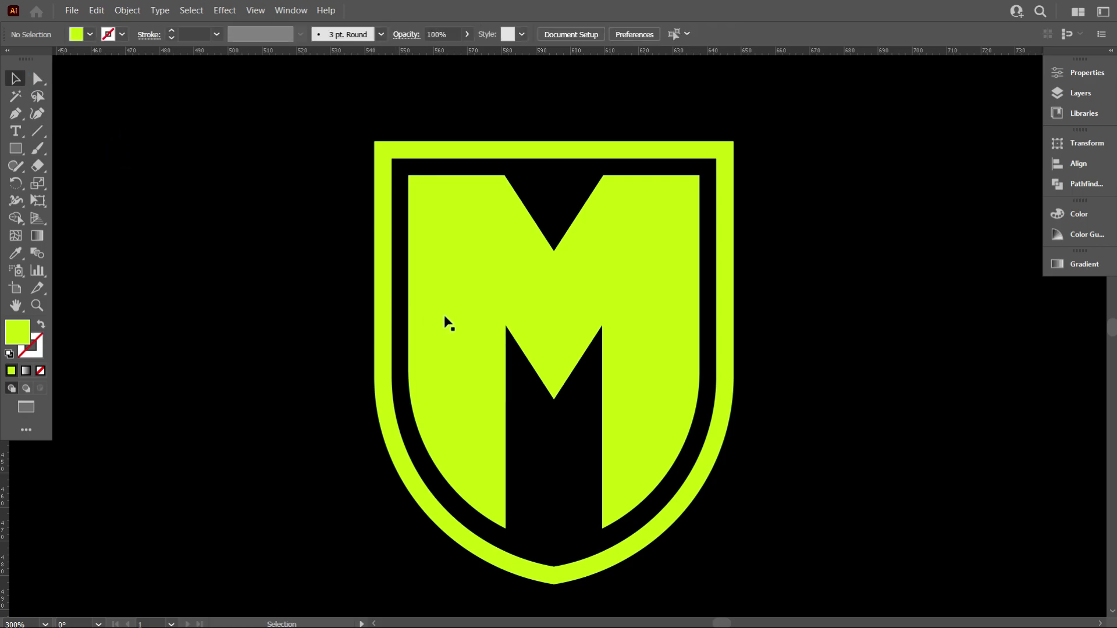
- Fill the triangle on the M's left leg with black and set its opacity to 20% as a shadow
left_click(481, 326)
left_click(90, 35)
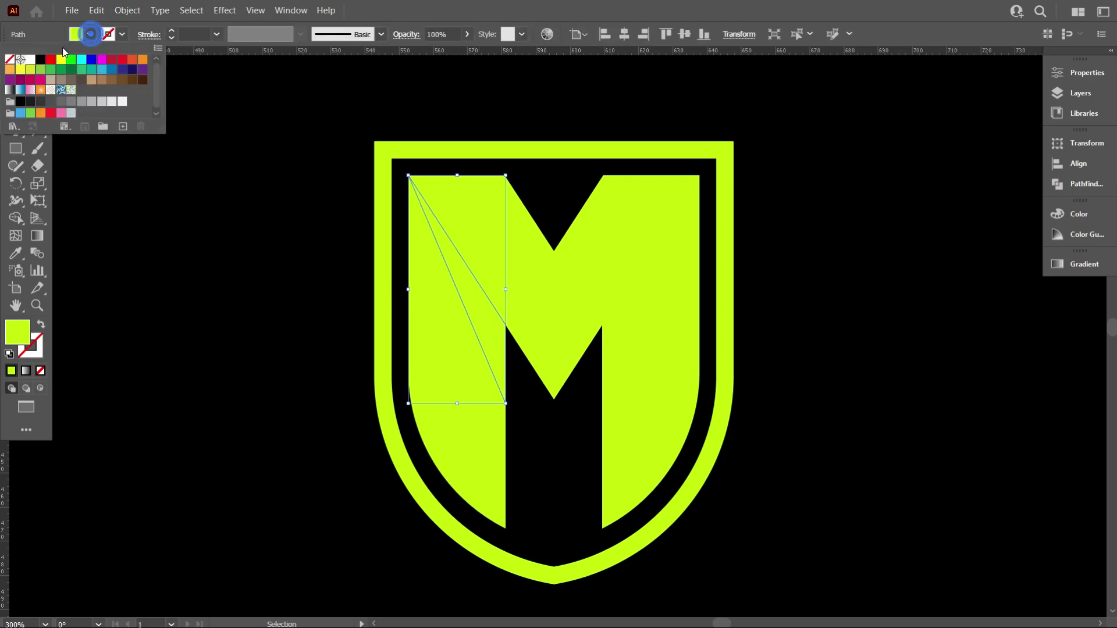
left_click(26, 59)
left_click(144, 200)
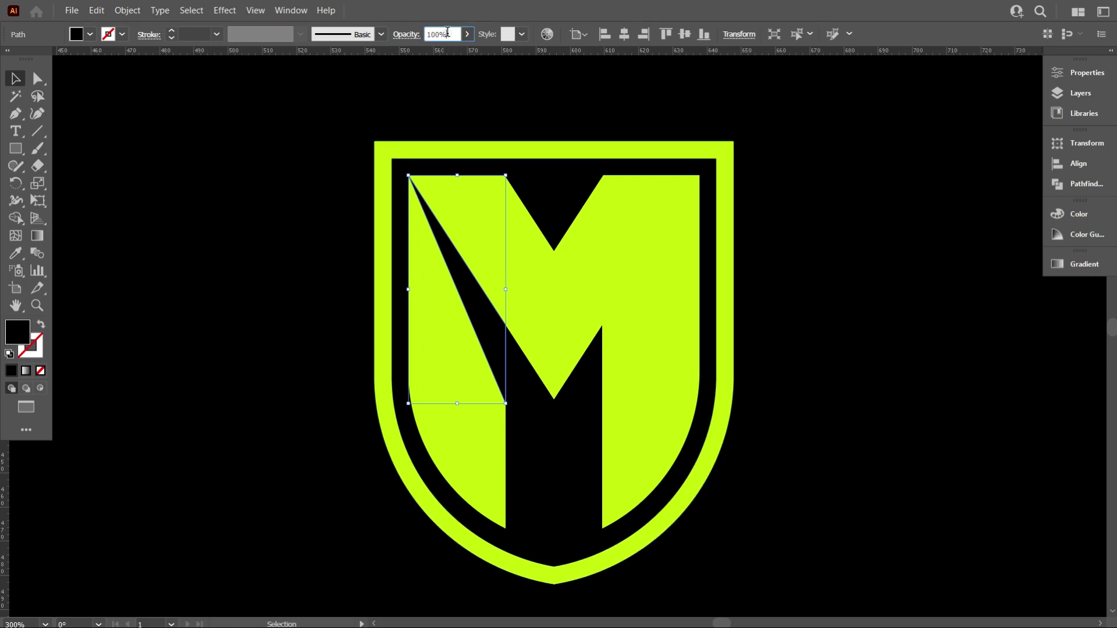
type("20")
key("Return")
left_click(321, 309)
- Create a mirrored copy of the left leg's shadow triangle by reflecting it across the vertical axis
scroll(321, 309, "down", 2)
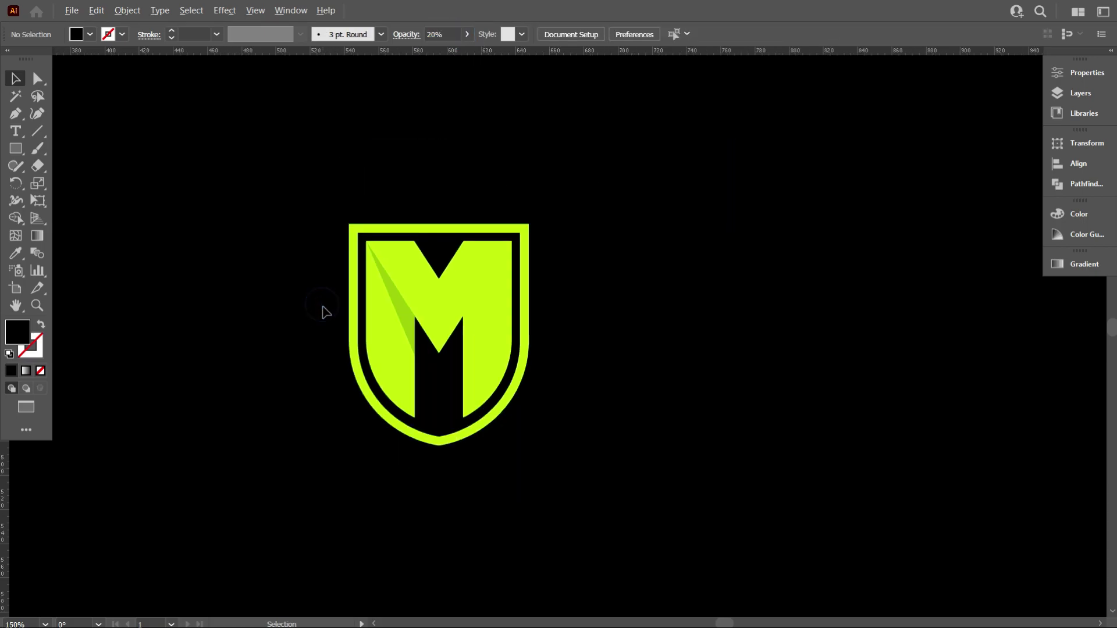
scroll(391, 301, "up", 1)
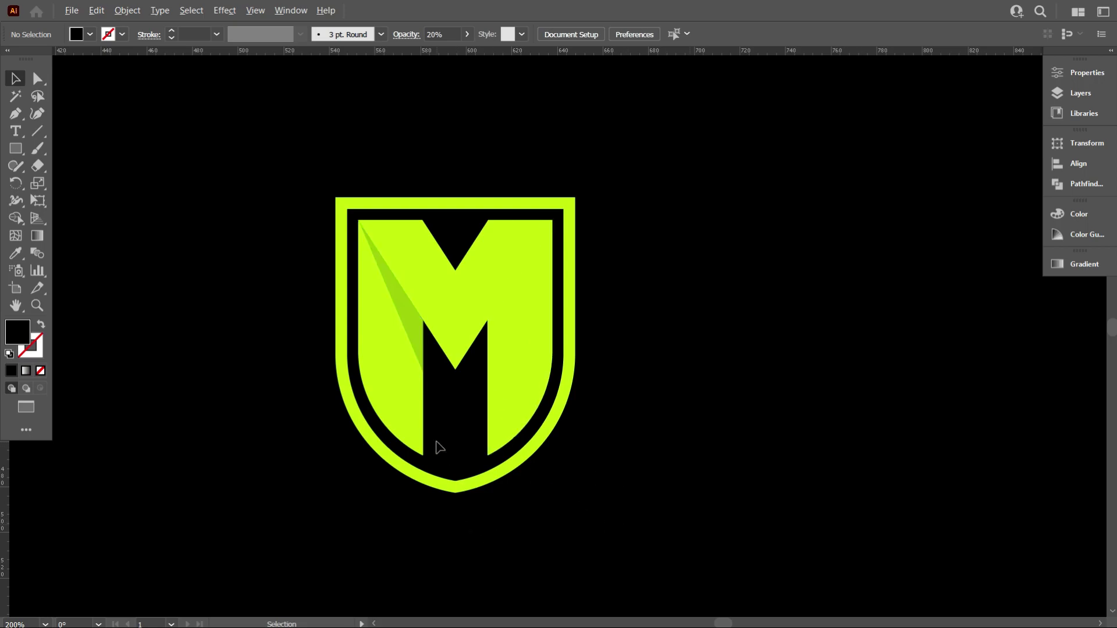
scroll(442, 446, "up", 2)
left_click(390, 291)
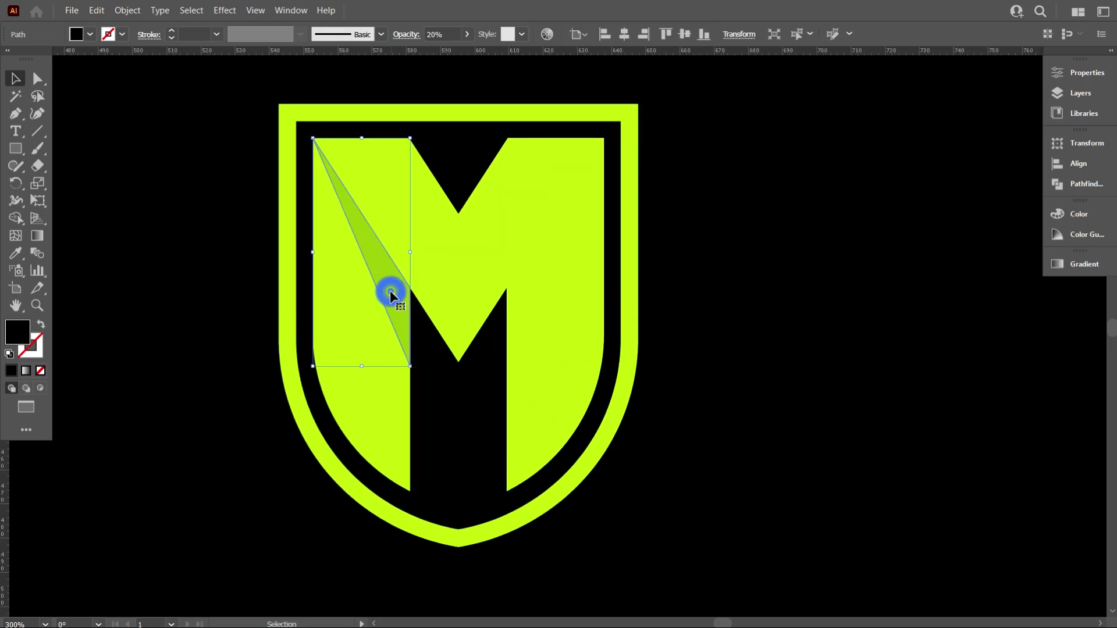
right_click(390, 277)
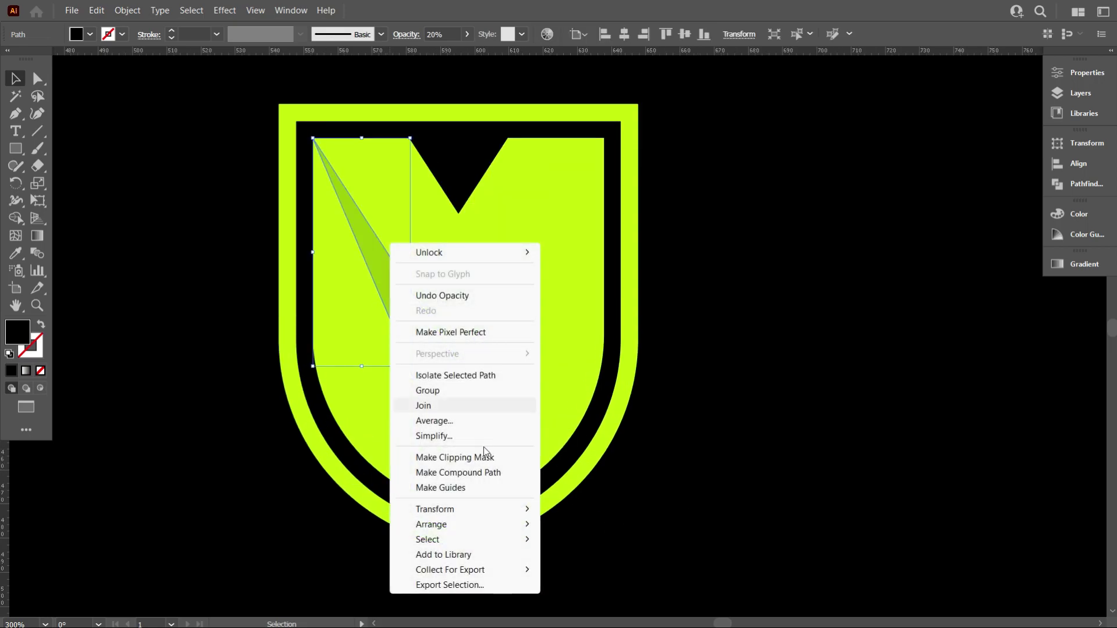
mouse_move(500, 510)
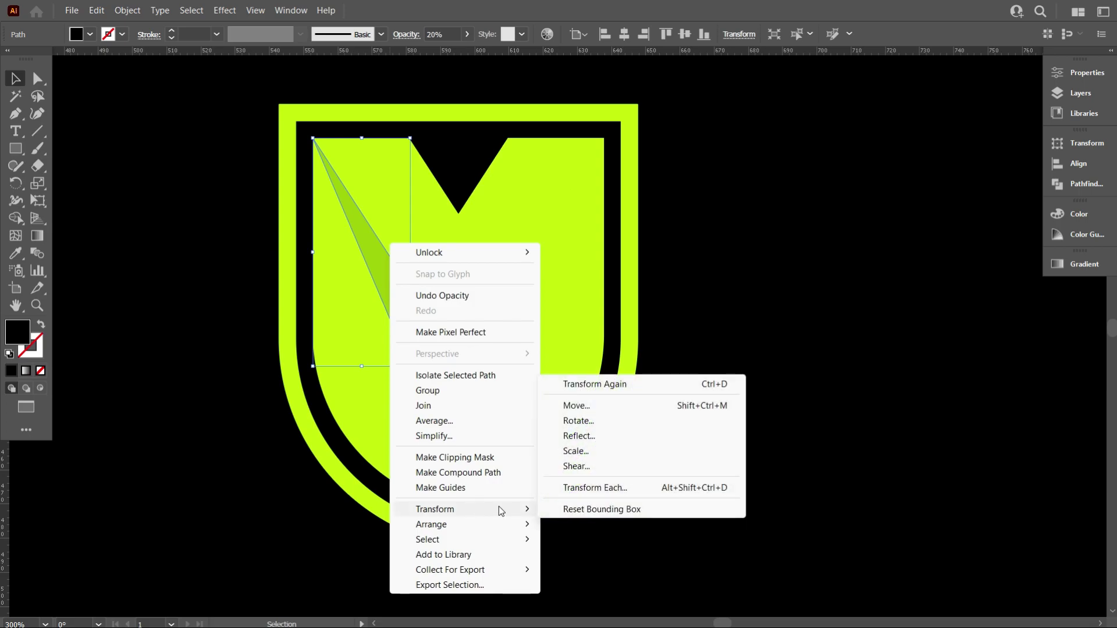
left_click(605, 436)
left_click(904, 417)
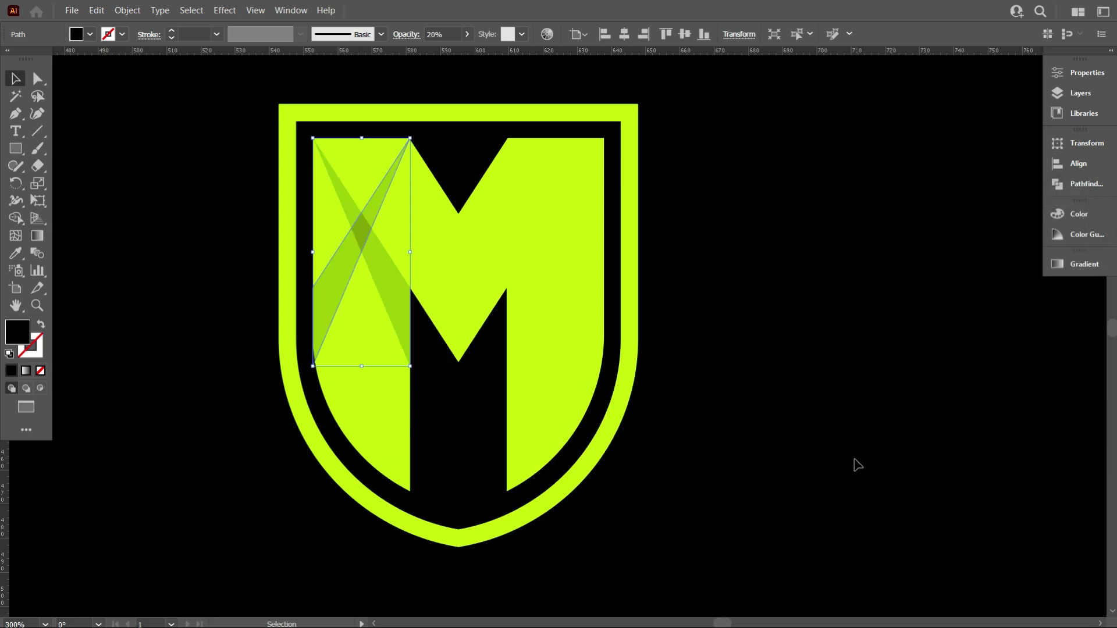
- Move the mirrored shadow triangle onto the M's right leg, fit it to the outer top corner and inner notch, and deselect it
left_click(853, 461)
left_click_drag(322, 318, 526, 294)
scroll(478, 309, "up", 1)
scroll(480, 308, "up", 3)
left_click_drag(616, 278, 618, 279)
scroll(530, 415, "down", 1)
left_click(531, 415)
scroll(532, 413, "down", 4)
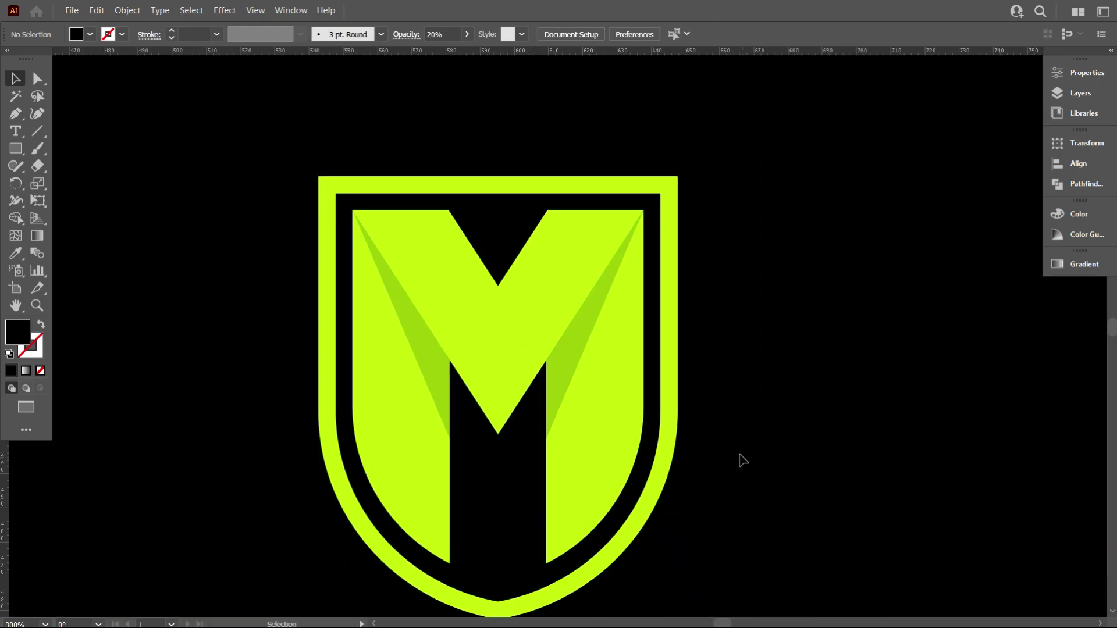
- Group the M, the shield border and both shadow triangles into one object
scroll(740, 455, "down", 1)
scroll(722, 459, "down", 1)
scroll(693, 455, "down", 2)
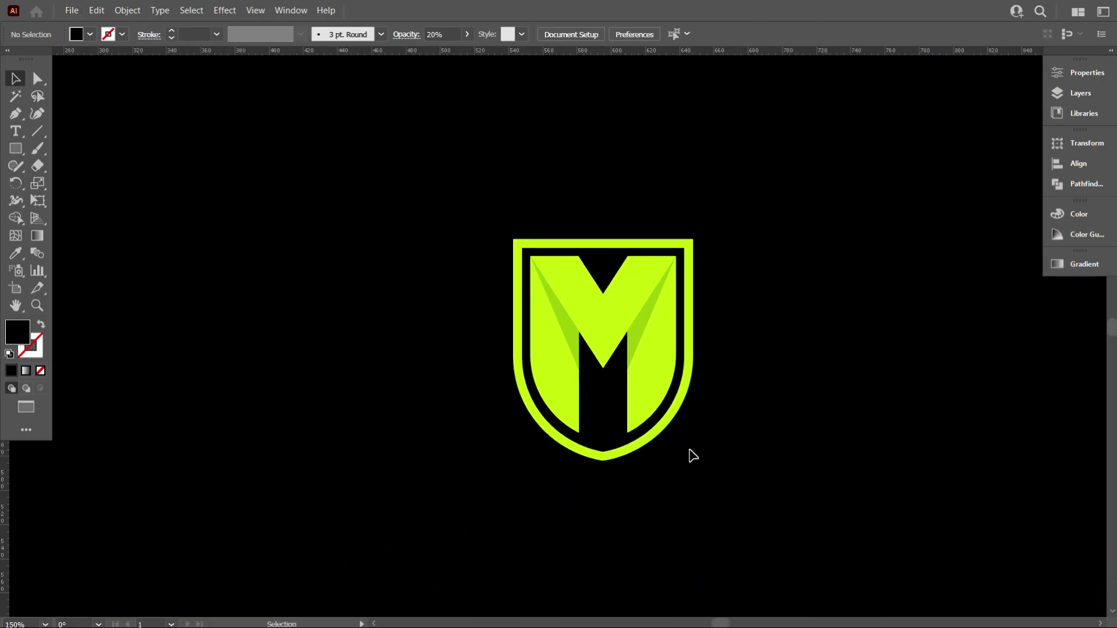
scroll(701, 454, "up", 1)
scroll(711, 479, "down", 1)
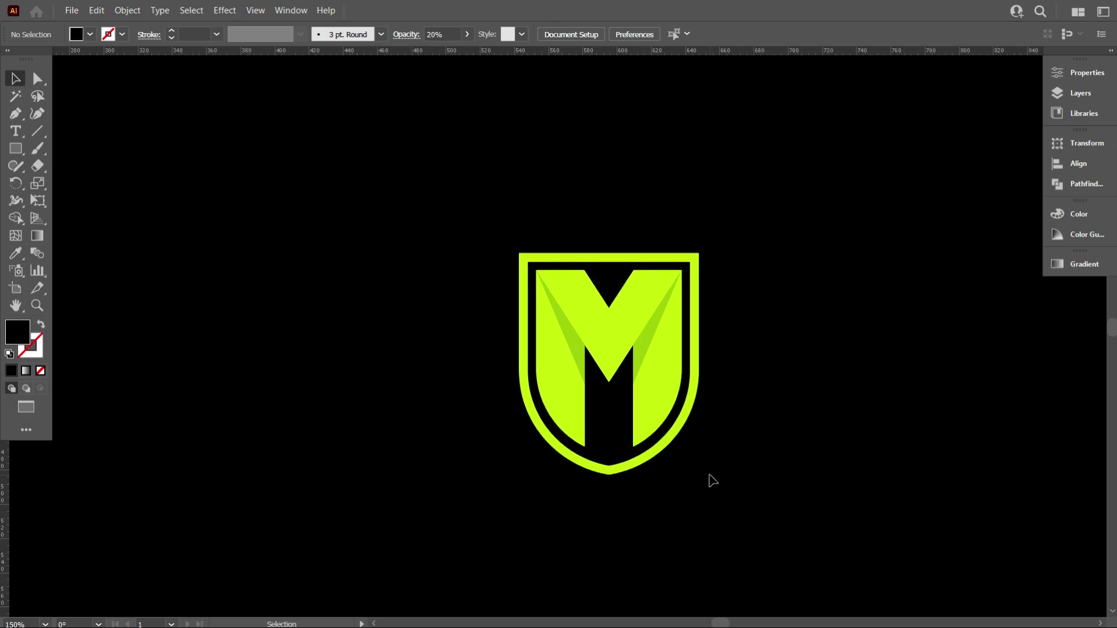
left_click_drag(785, 512, 461, 184)
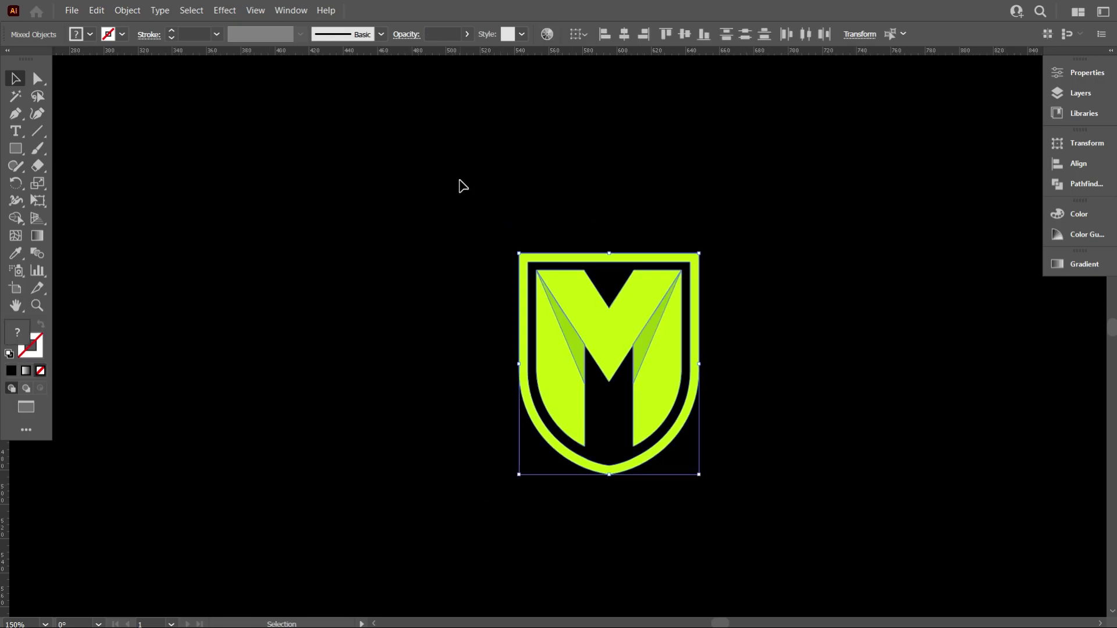
key("a")
key("ctrl+g")
key("v")
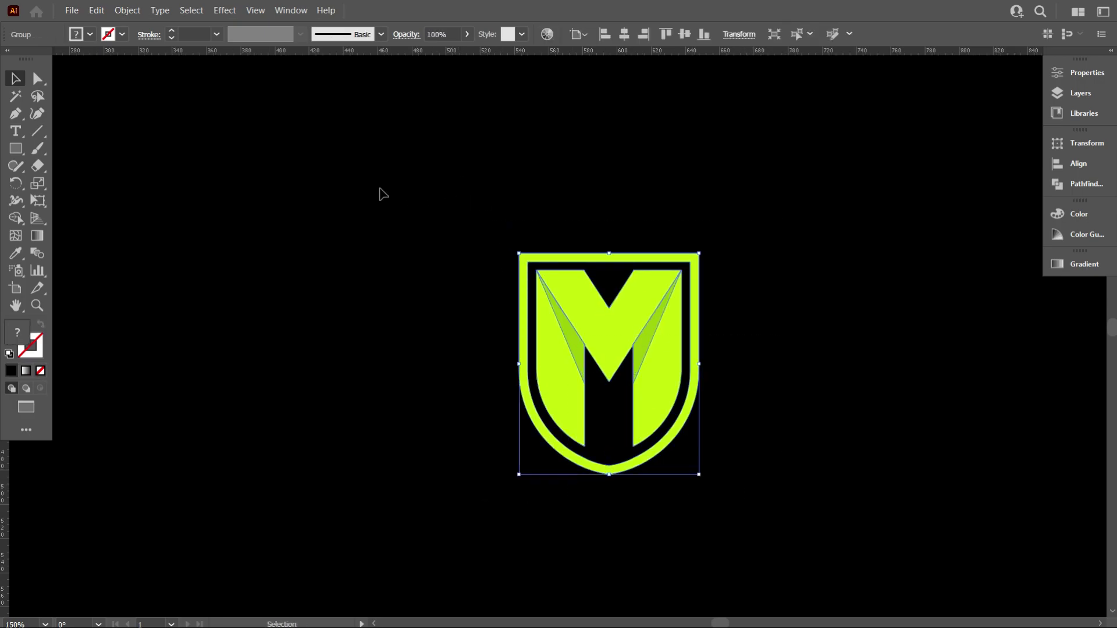
- Center the grouped logo horizontally and vertically on the artboard and deselect it
scroll(382, 192, "down", 2)
left_click(623, 34)
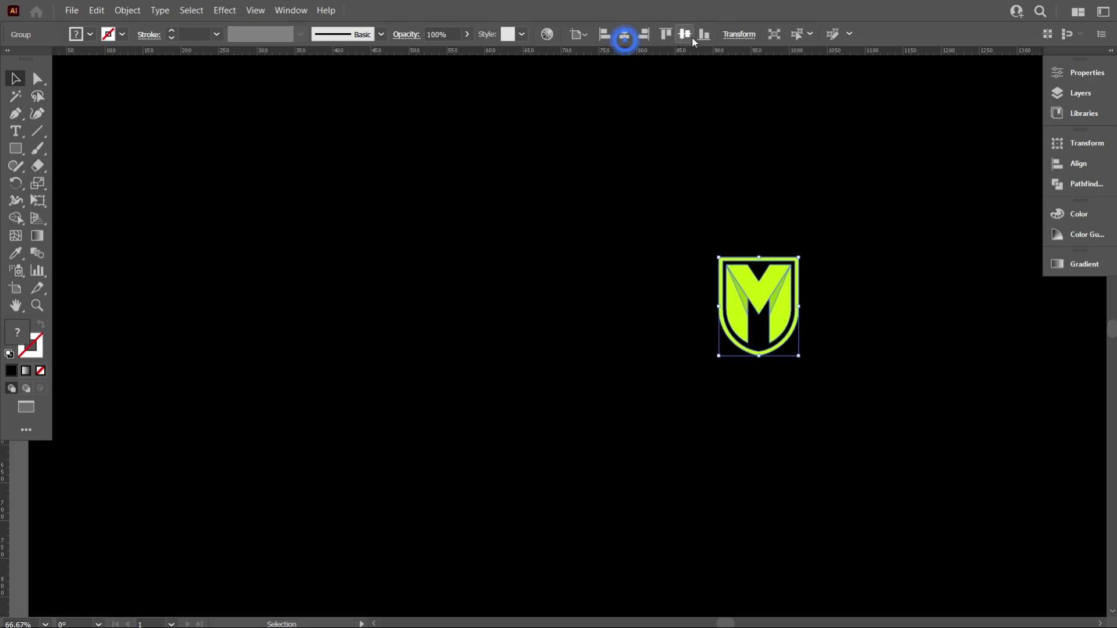
left_click(684, 34)
left_click(466, 229)
- Direct-select the lower anchor points of the M and shield border and nudge them up about 10 px to shorten the logo
scroll(344, 287, "down", 3)
scroll(536, 365, "up", 5)
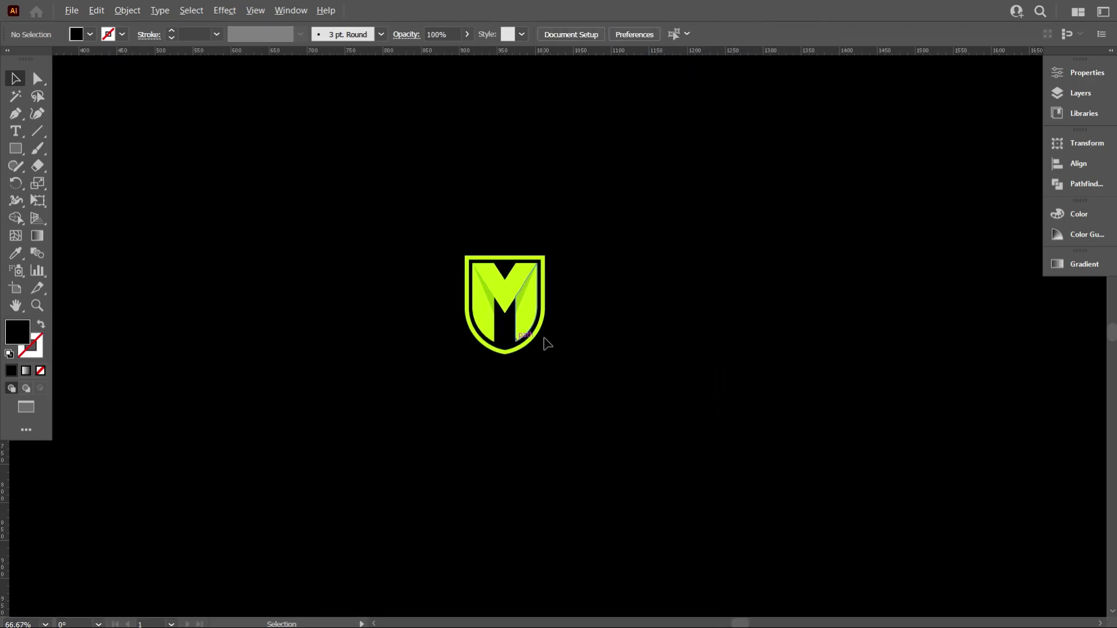
scroll(581, 334, "up", 1)
scroll(639, 352, "up", 1)
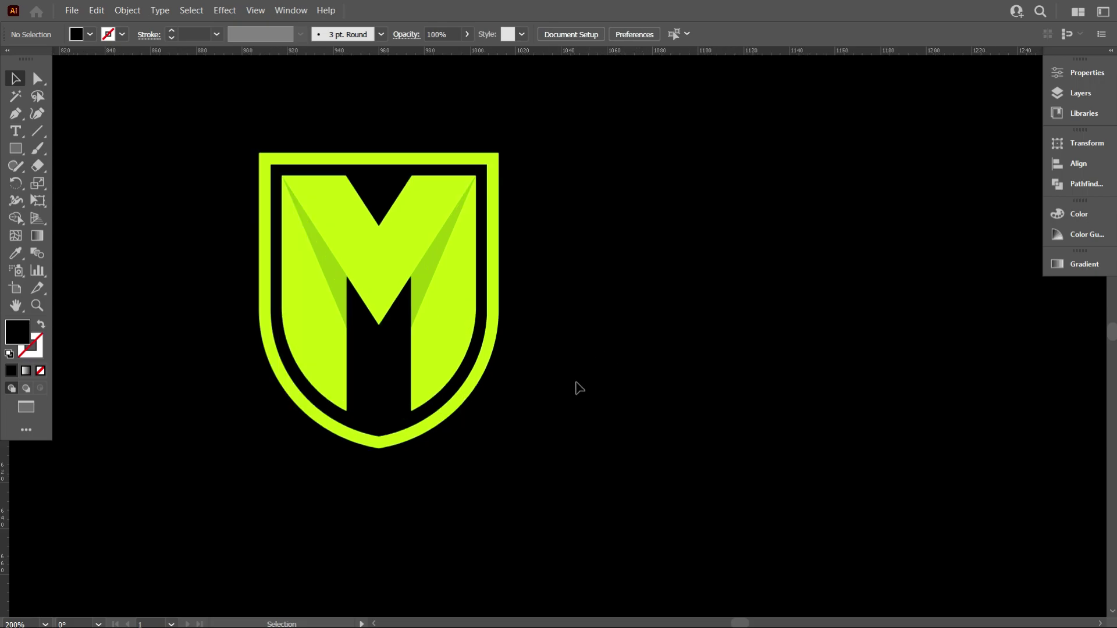
scroll(523, 438, "left", 1)
scroll(374, 489, "up", 2)
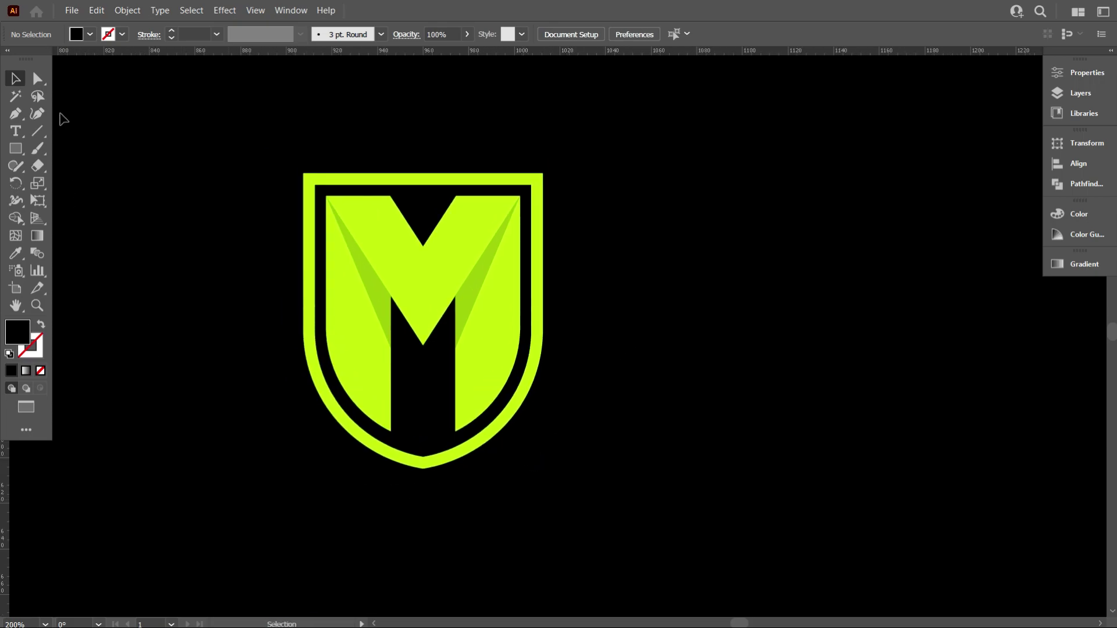
left_click(36, 80)
left_click_drag(154, 348, 609, 478)
key("shift+Up")
key("shift+Up")
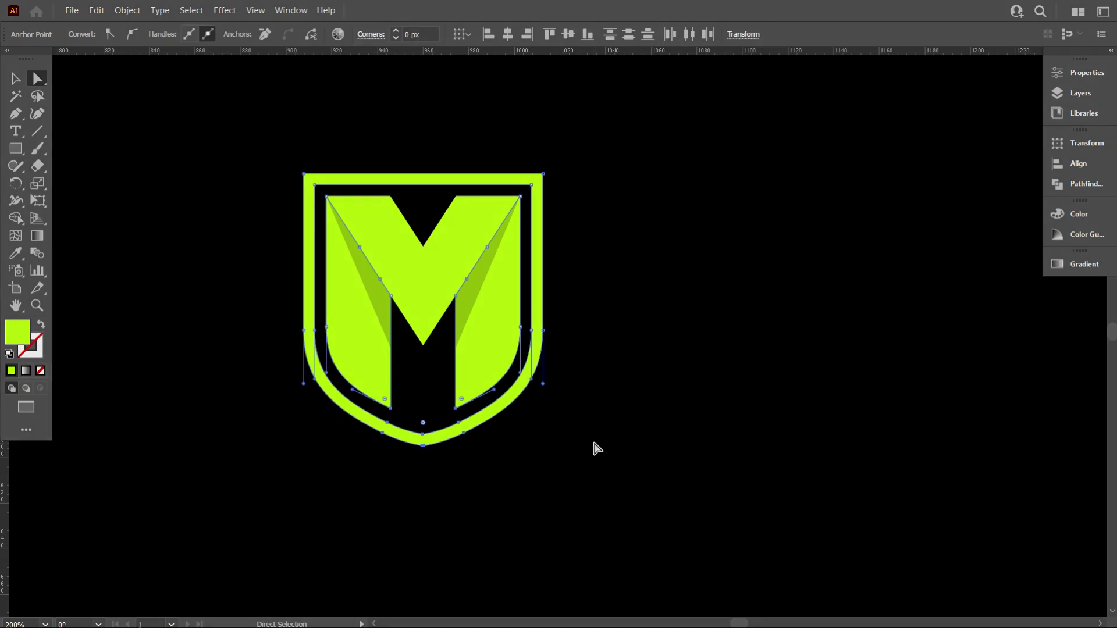